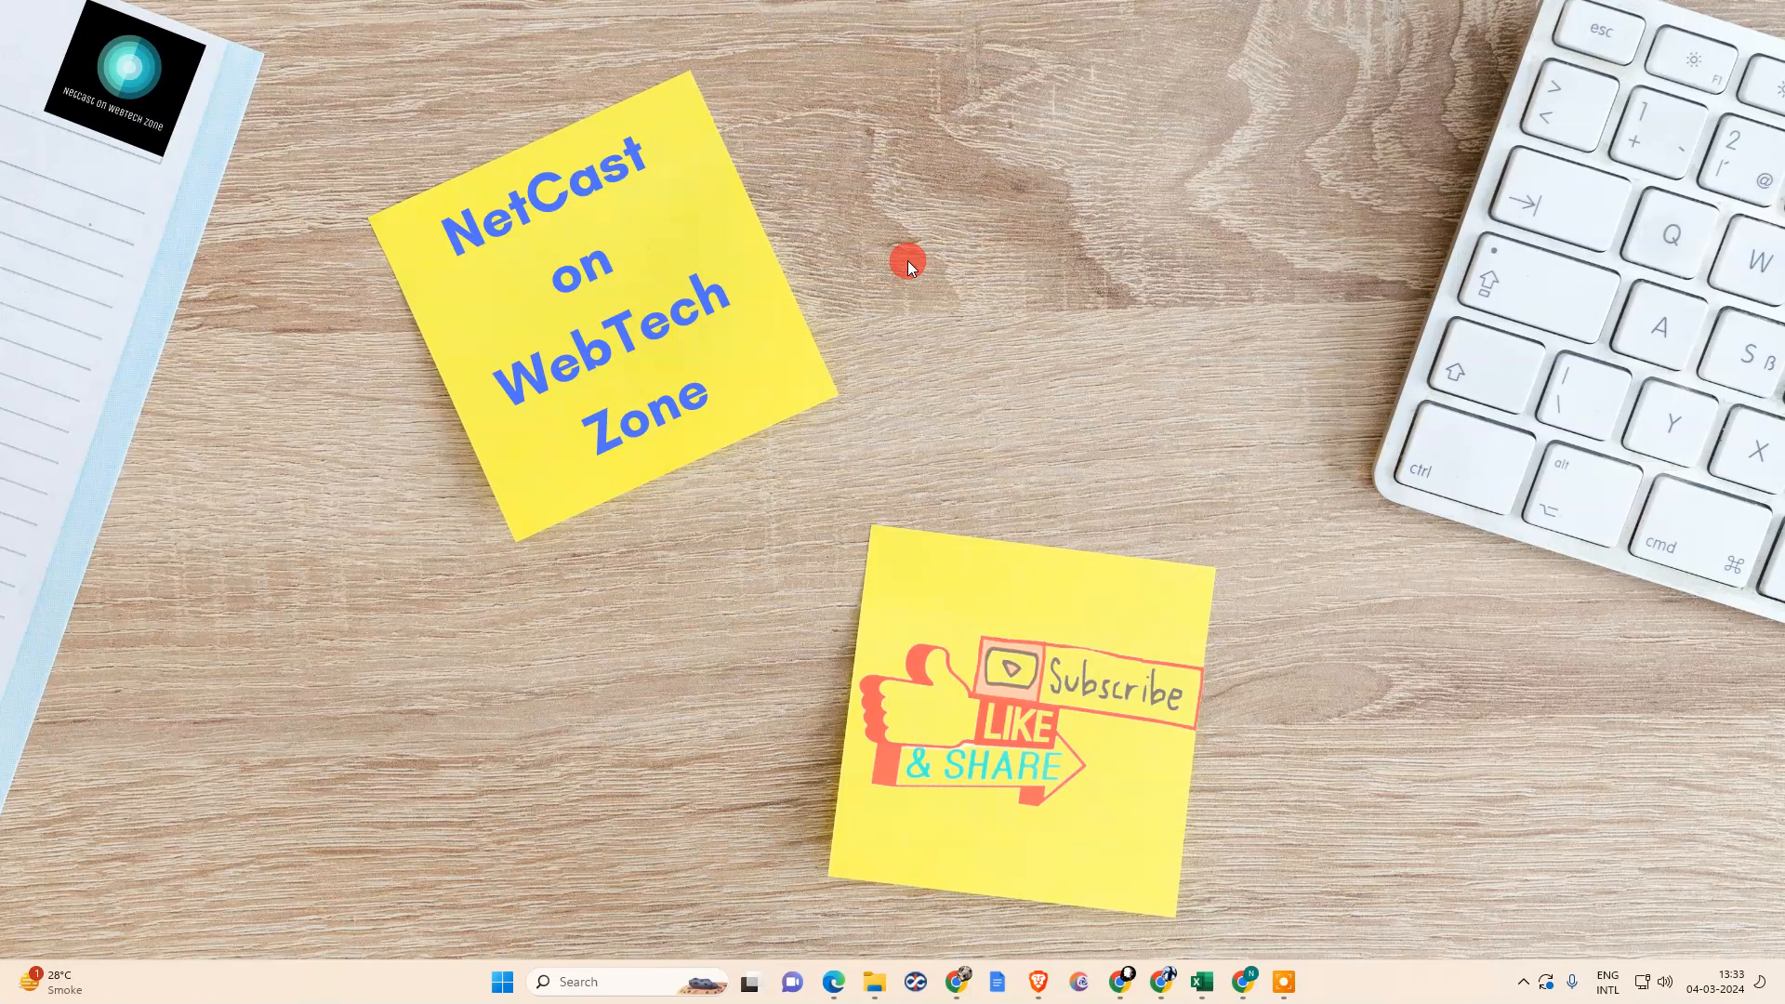
{"action": "right_click", "coordinate": [867, 203]}
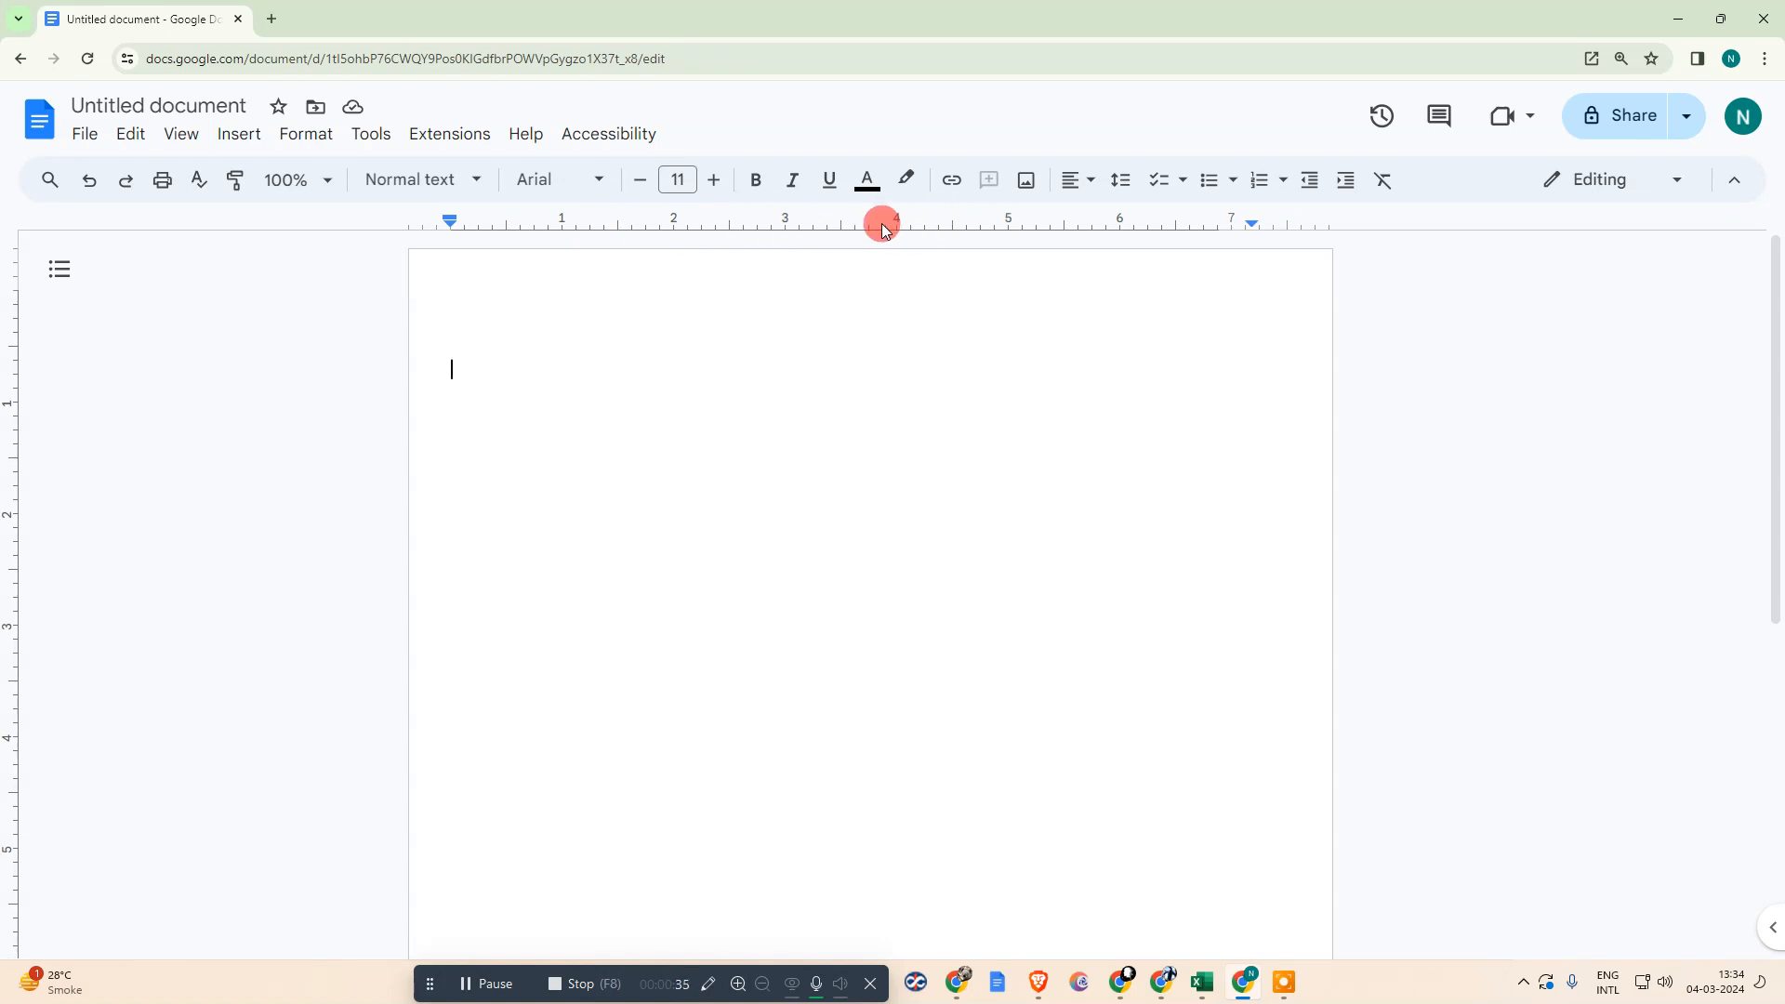
Hide the document ruler and show it again.
{"action": "left_click", "coordinate": [182, 136]}
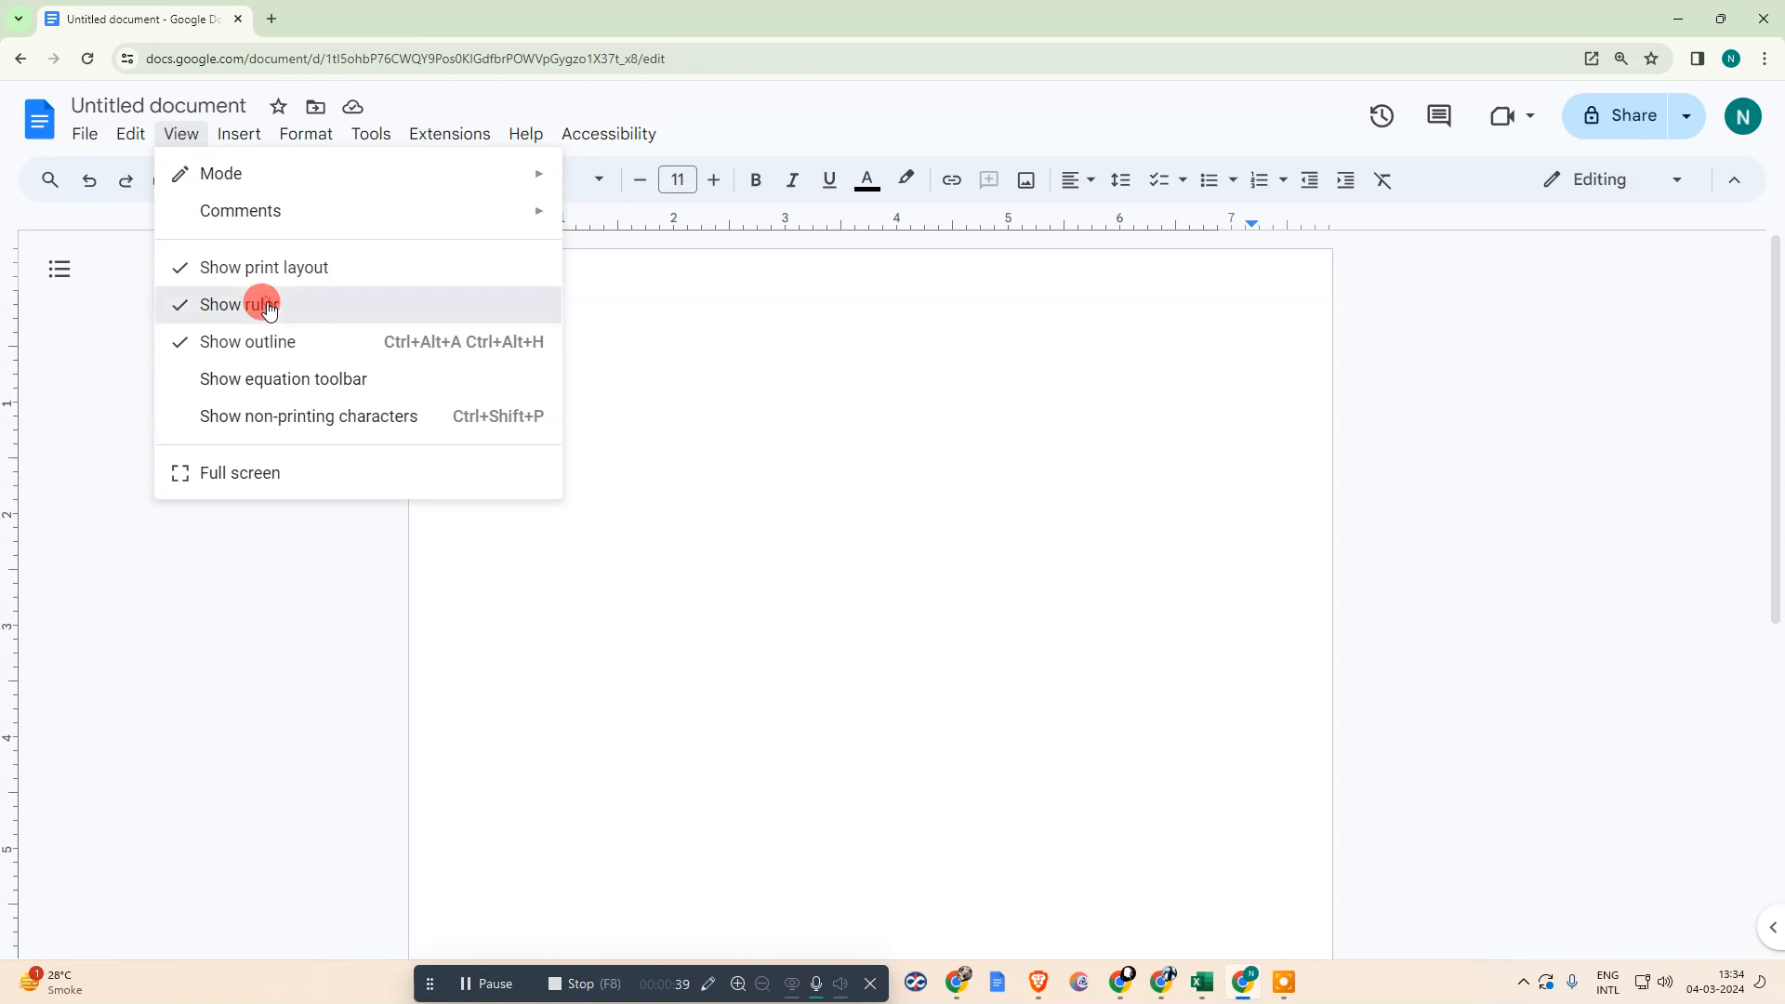
{"action": "left_click", "coordinate": [269, 306]}
{"action": "left_click", "coordinate": [181, 134]}
{"action": "left_click", "coordinate": [239, 302]}
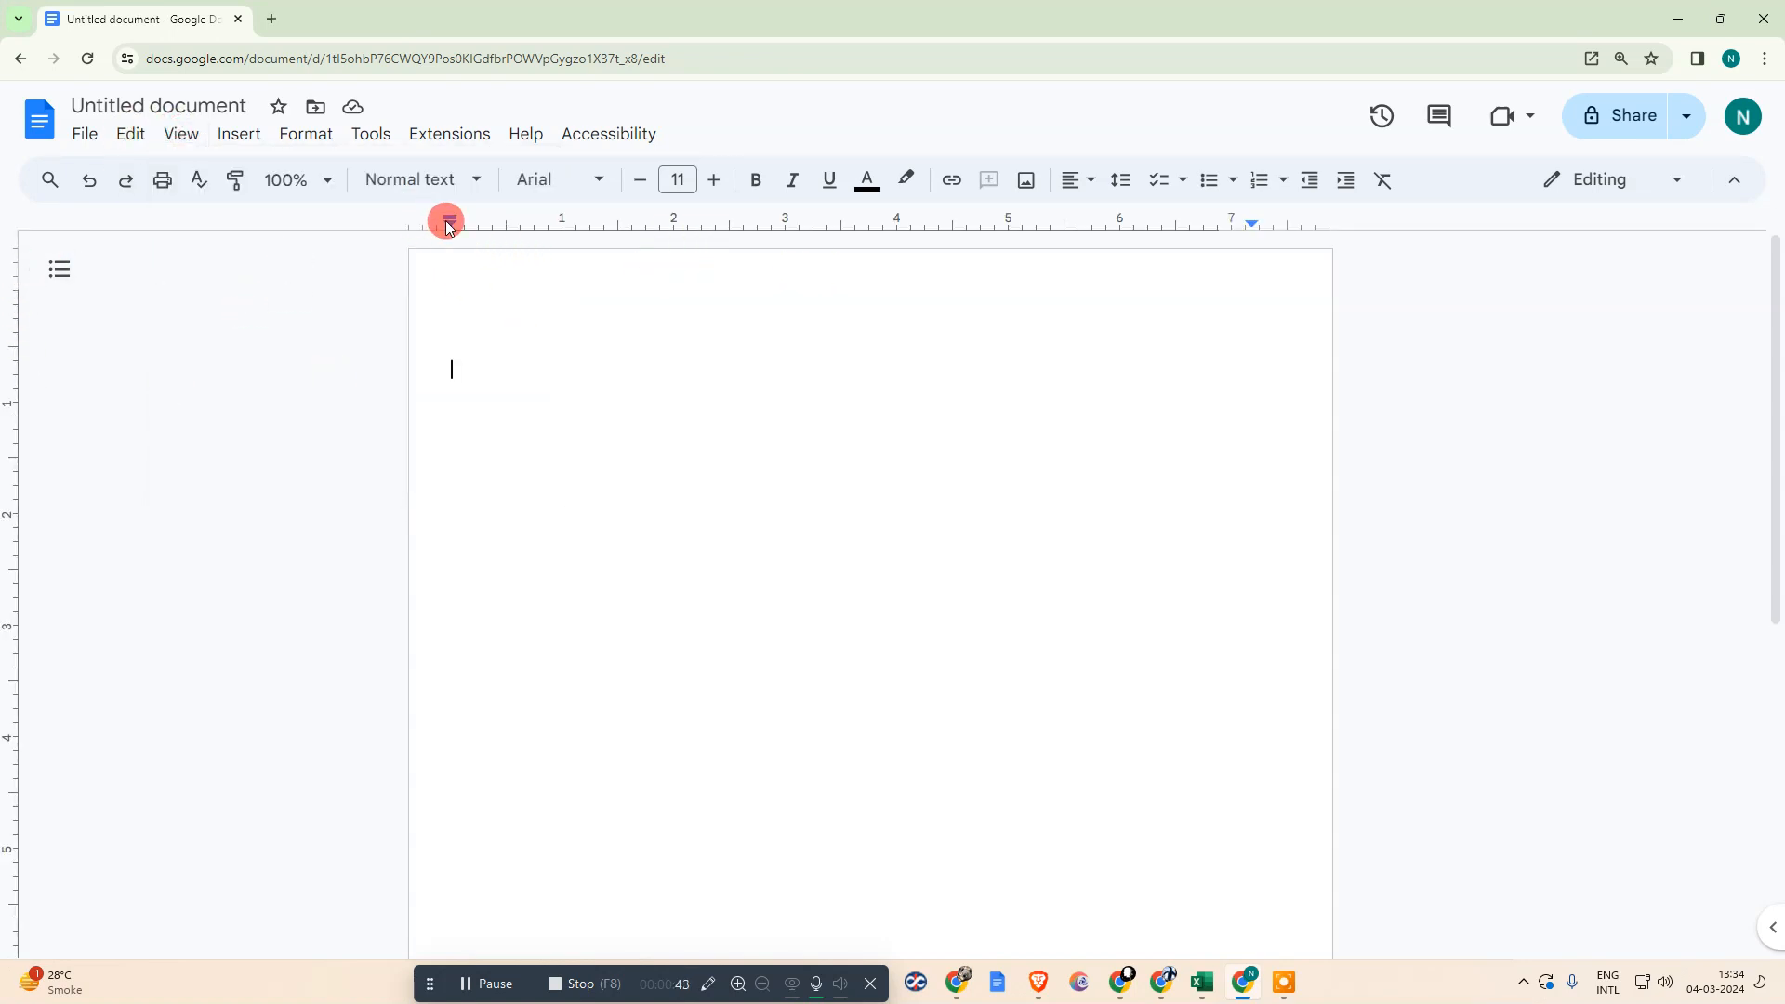
Slightly reduce the right and top page margins with the ruler's margin markers.
{"action": "left_click_drag", "start_coordinate": [454, 223], "coordinate": [451, 222]}
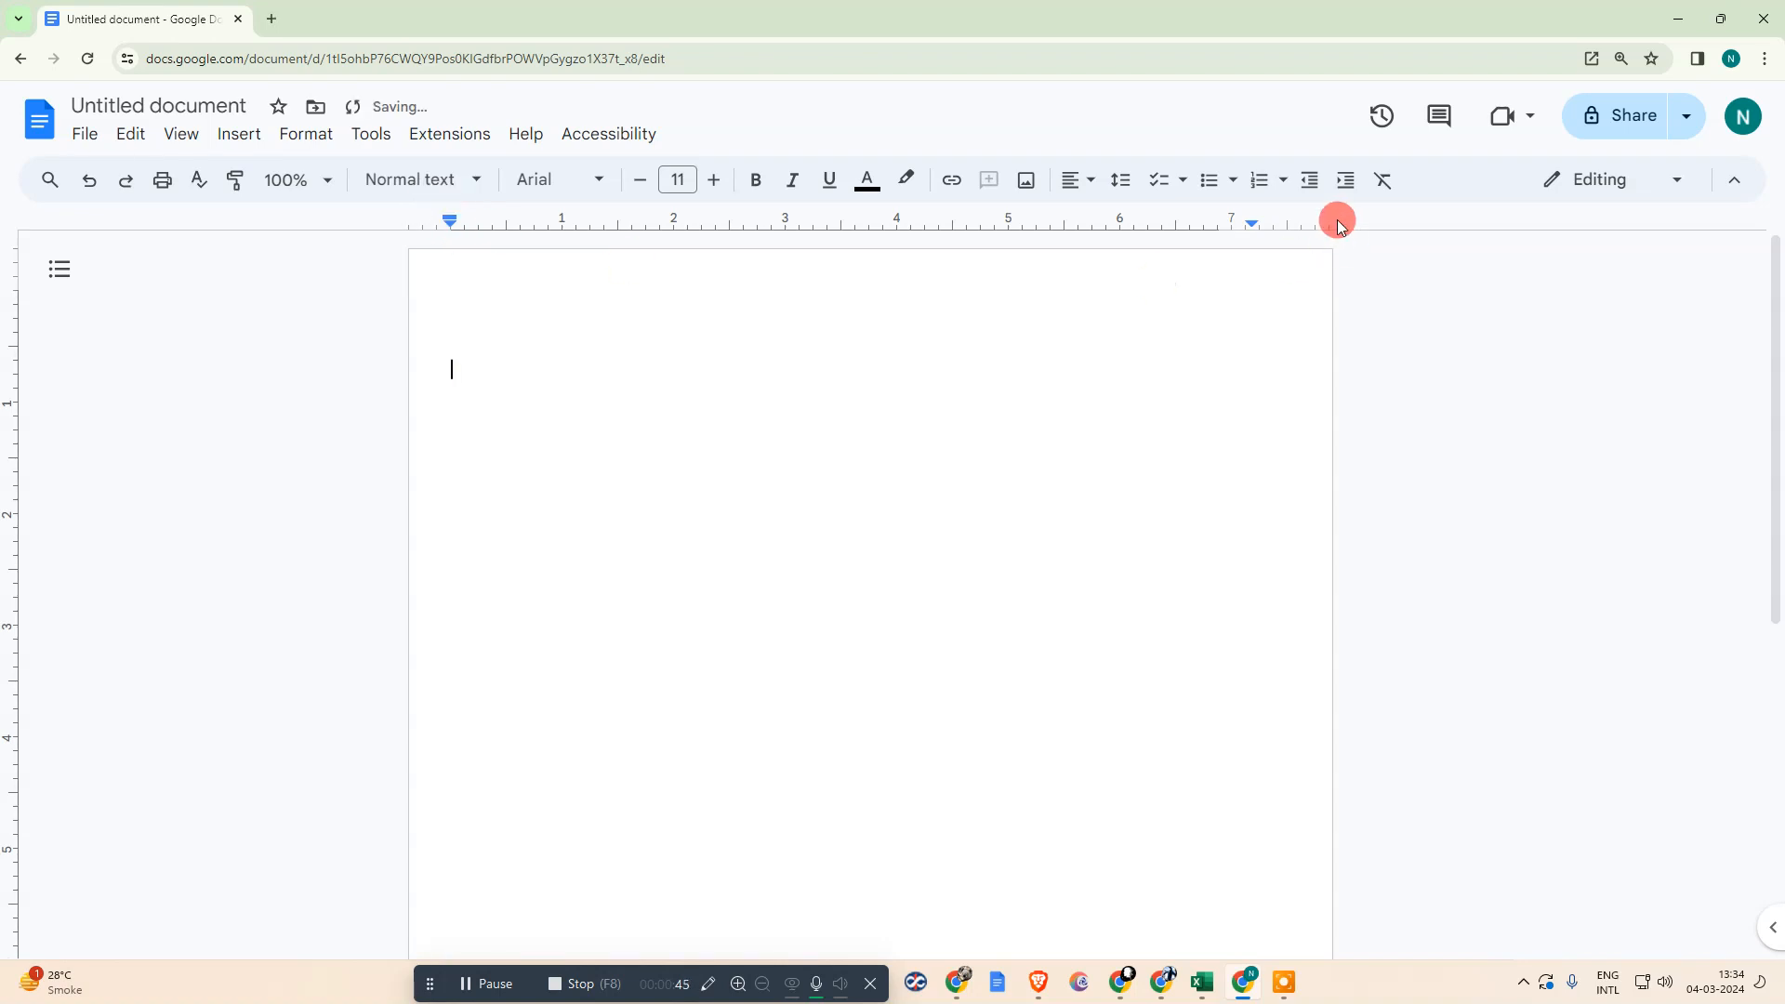
{"action": "left_click_drag", "start_coordinate": [1254, 228], "coordinate": [1261, 223]}
{"action": "left_click_drag", "start_coordinate": [11, 262], "coordinate": [12, 252]}
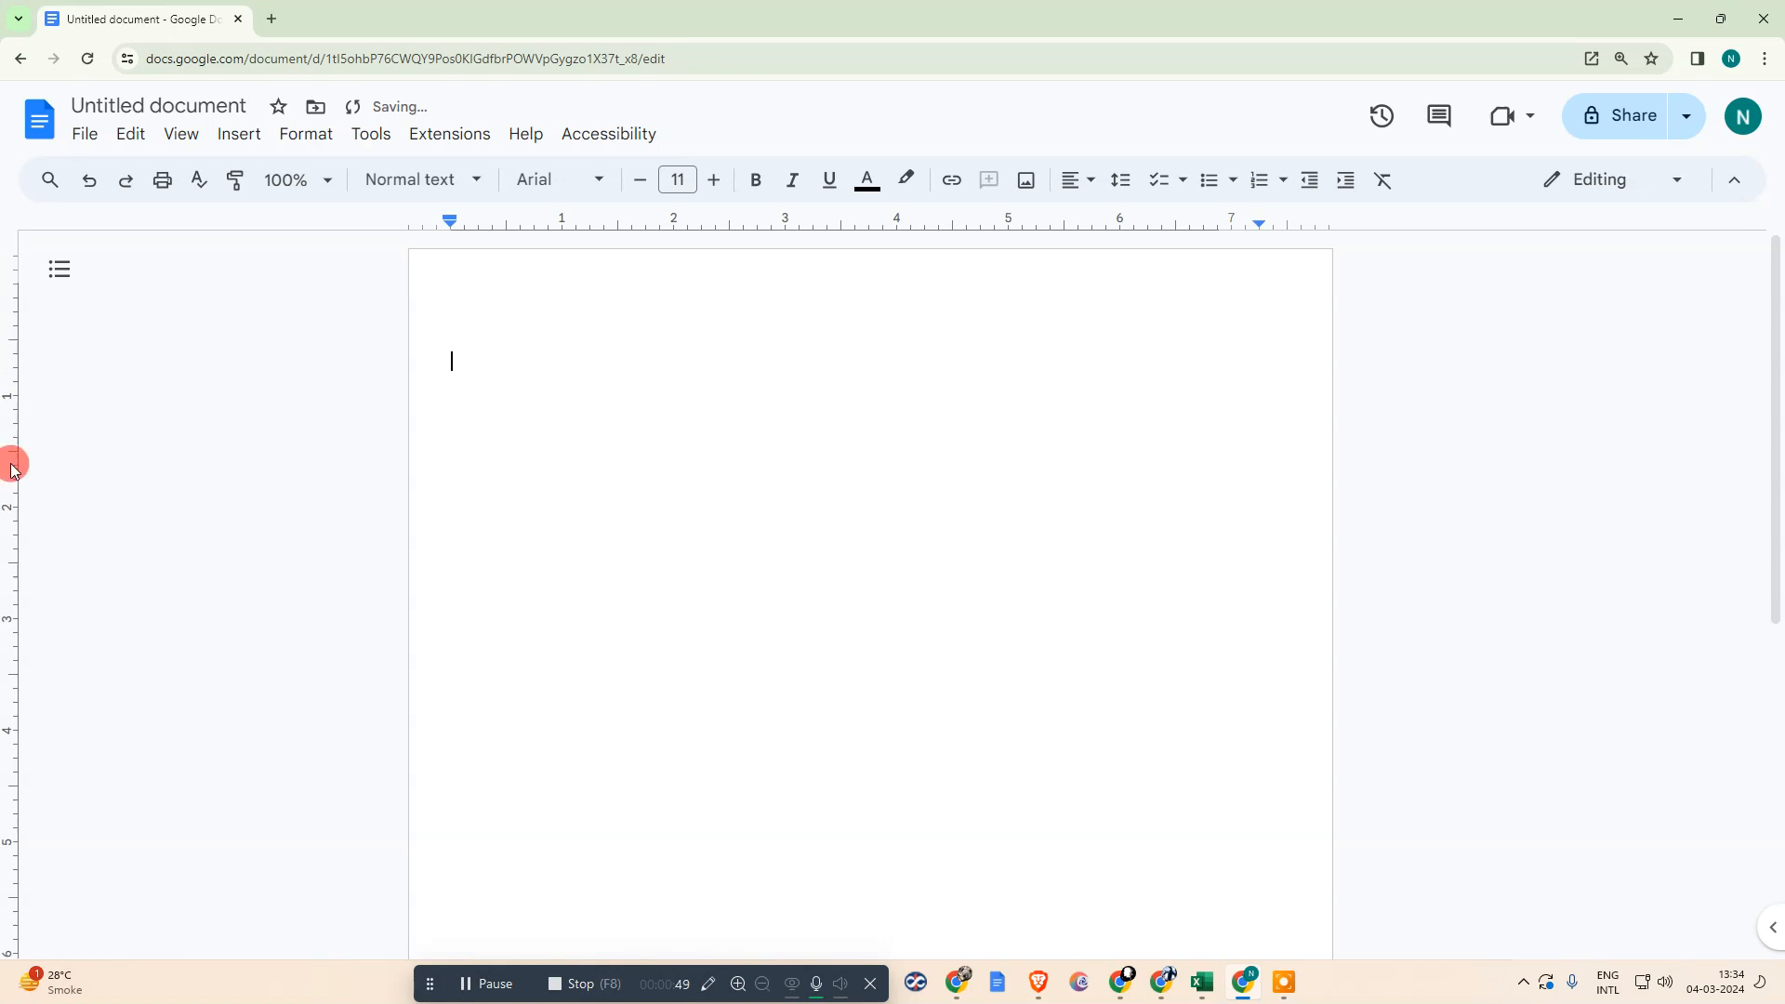
Add a left tab stop at about 0.5 inch and enter "Dsfasdfasdf asdf asdf" aligned to it.
{"action": "left_click", "coordinate": [814, 373]}
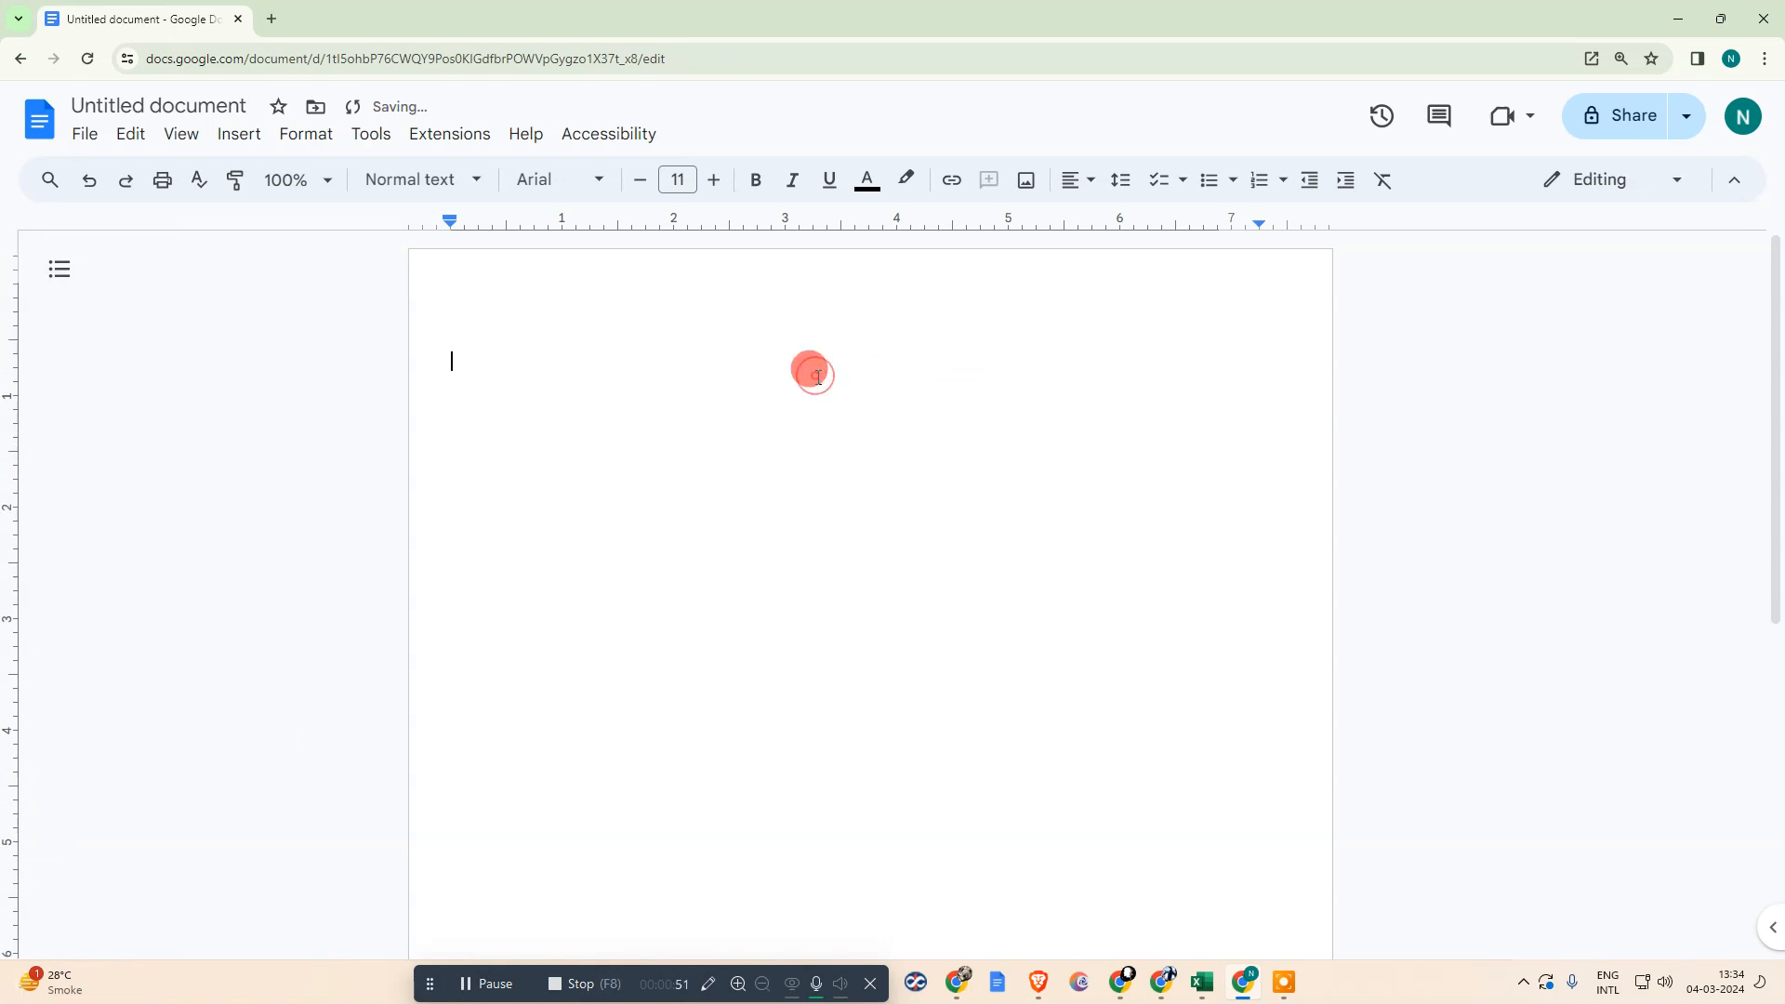
{"action": "double_click", "coordinate": [634, 326]}
{"action": "double_click", "coordinate": [521, 365]}
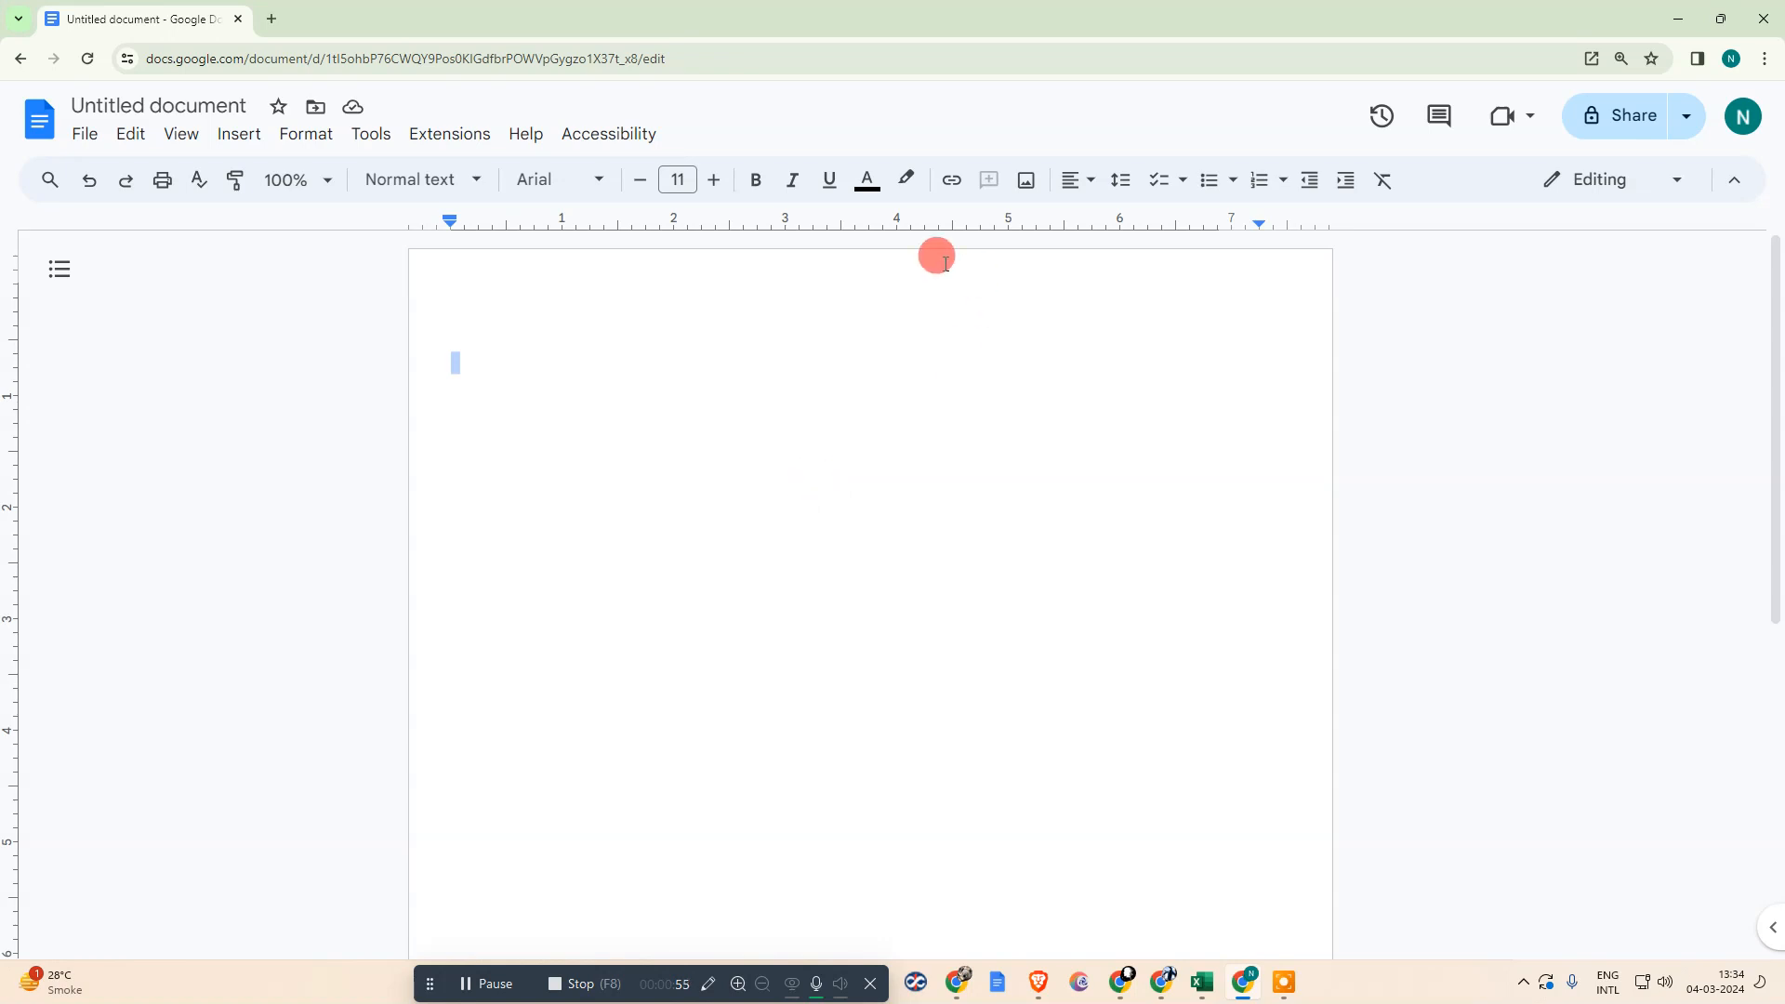
{"action": "left_click", "coordinate": [857, 222]}
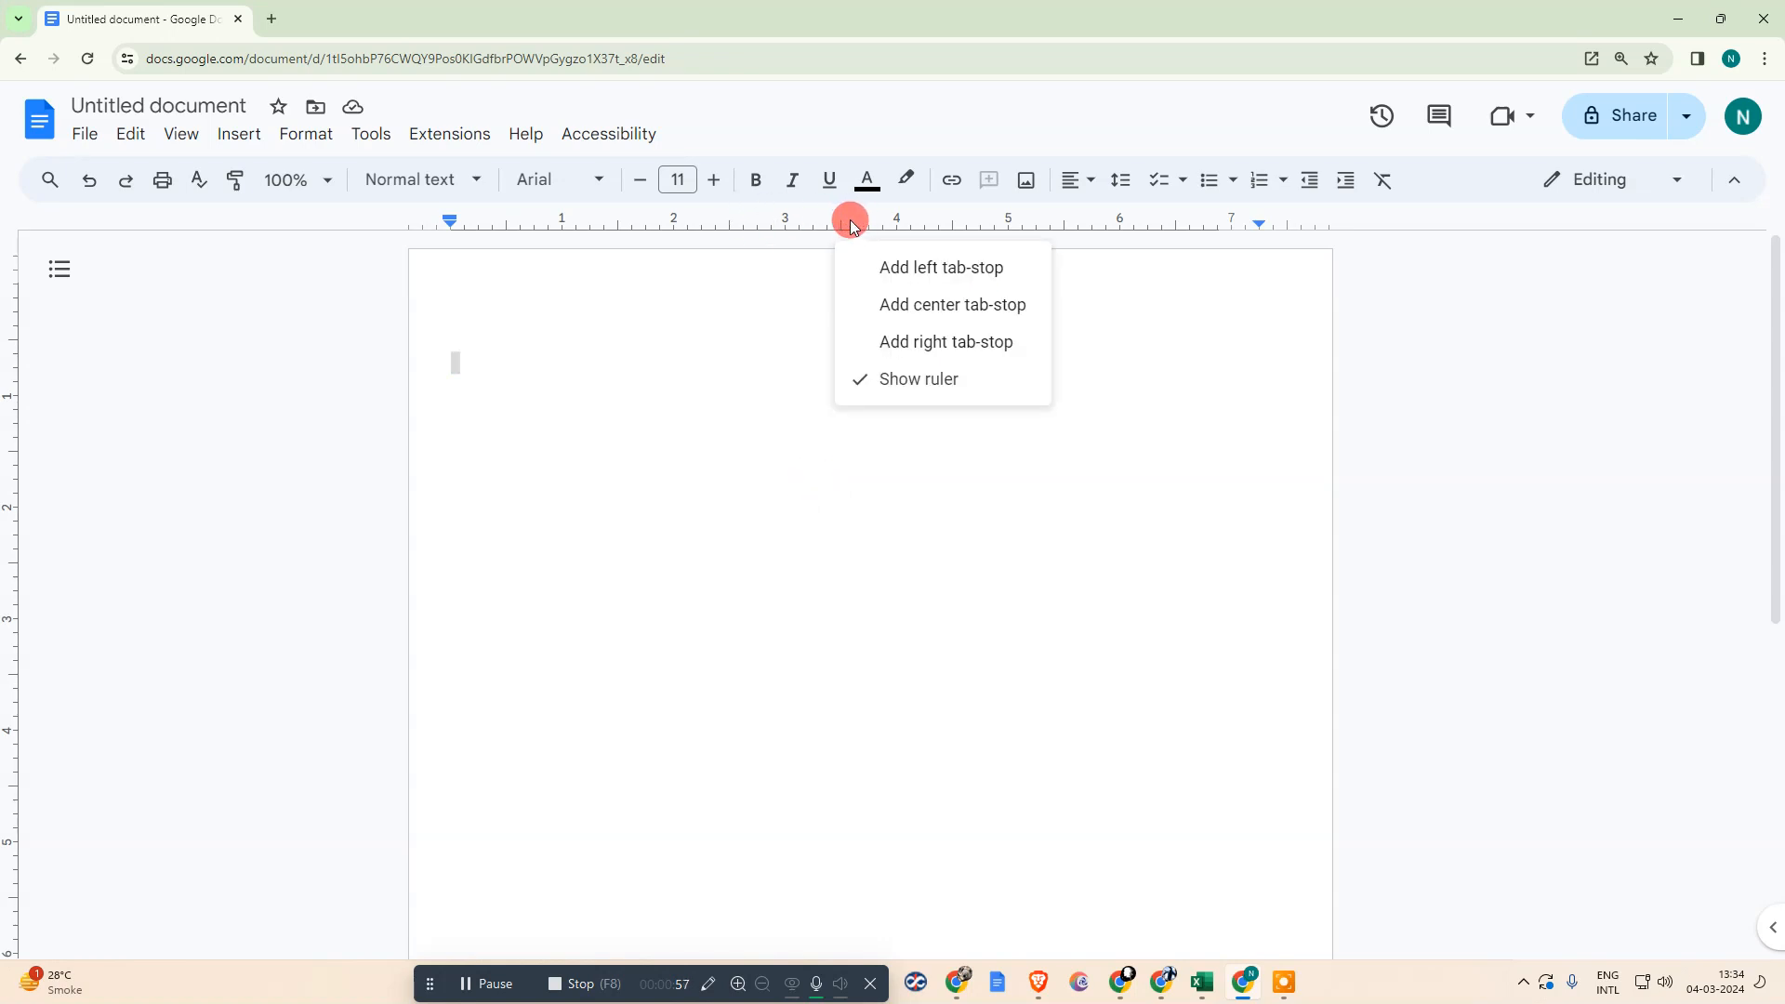
{"action": "left_click", "coordinate": [967, 269]}
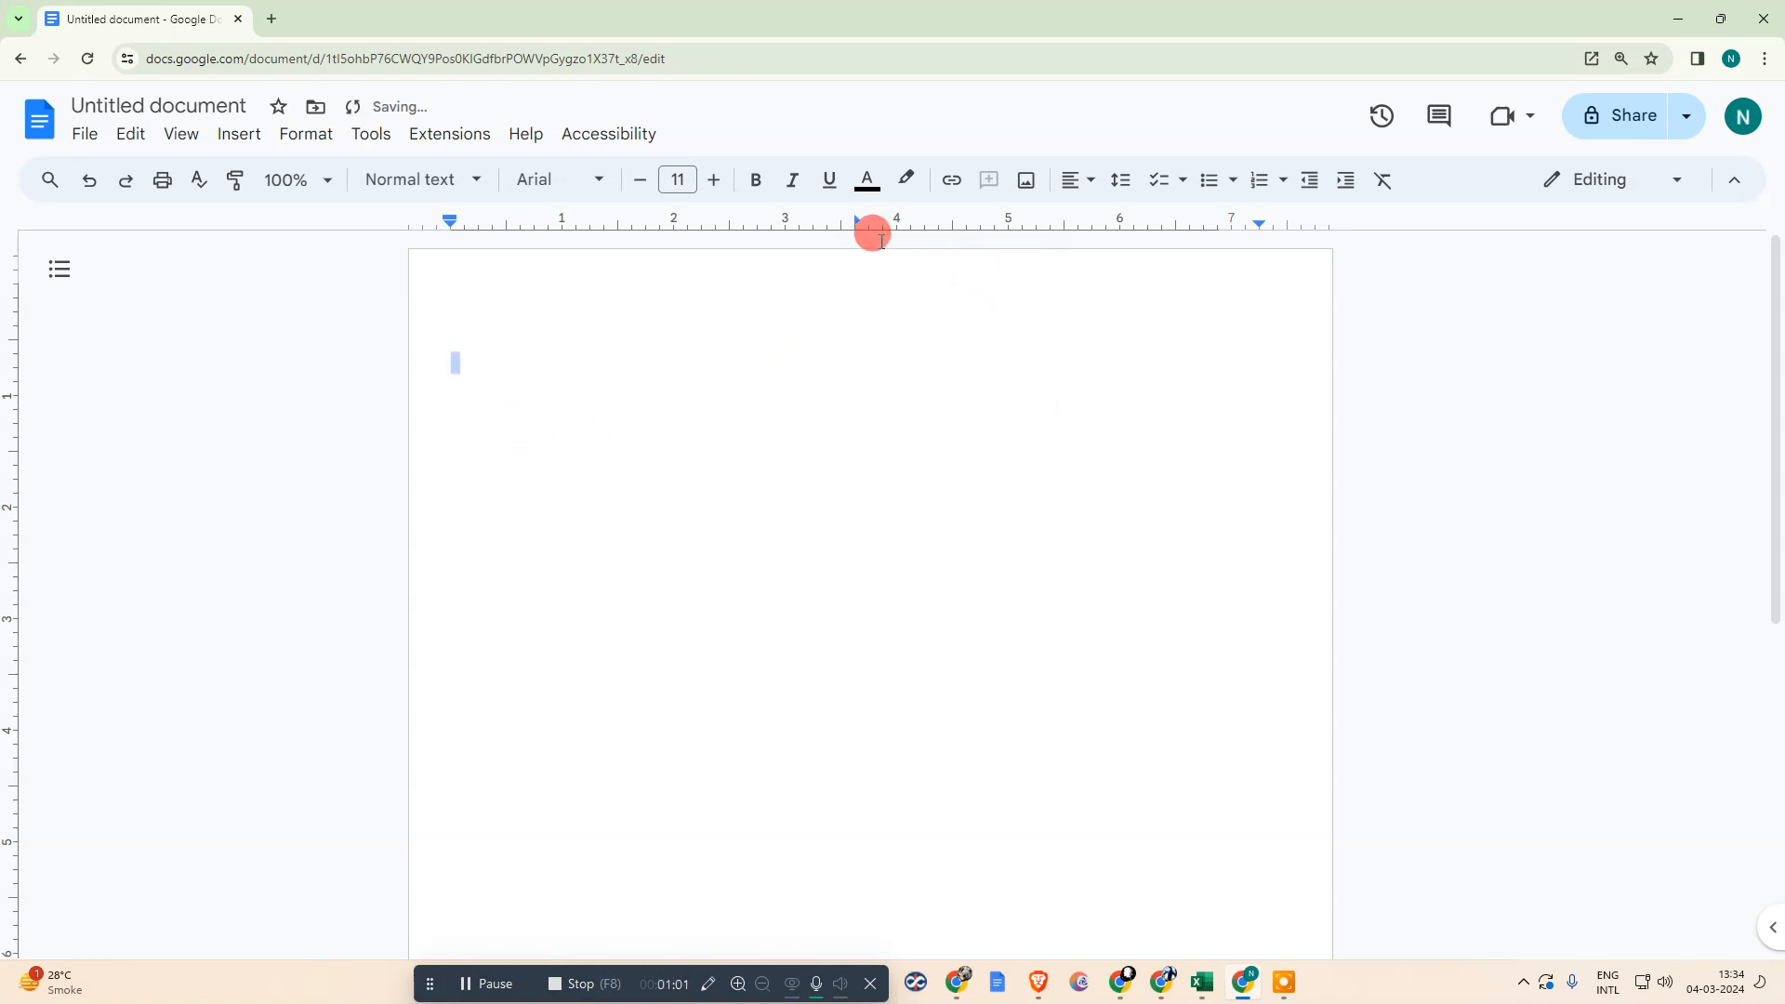
{"action": "mouse_move", "coordinate": [857, 220]}
{"action": "left_mouse_down"}
{"action": "mouse_move", "coordinate": [648, 225]}
{"action": "mouse_move", "coordinate": [892, 220]}
{"action": "mouse_move", "coordinate": [510, 221]}
{"action": "left_mouse_up"}
{"action": "left_click", "coordinate": [513, 358]}
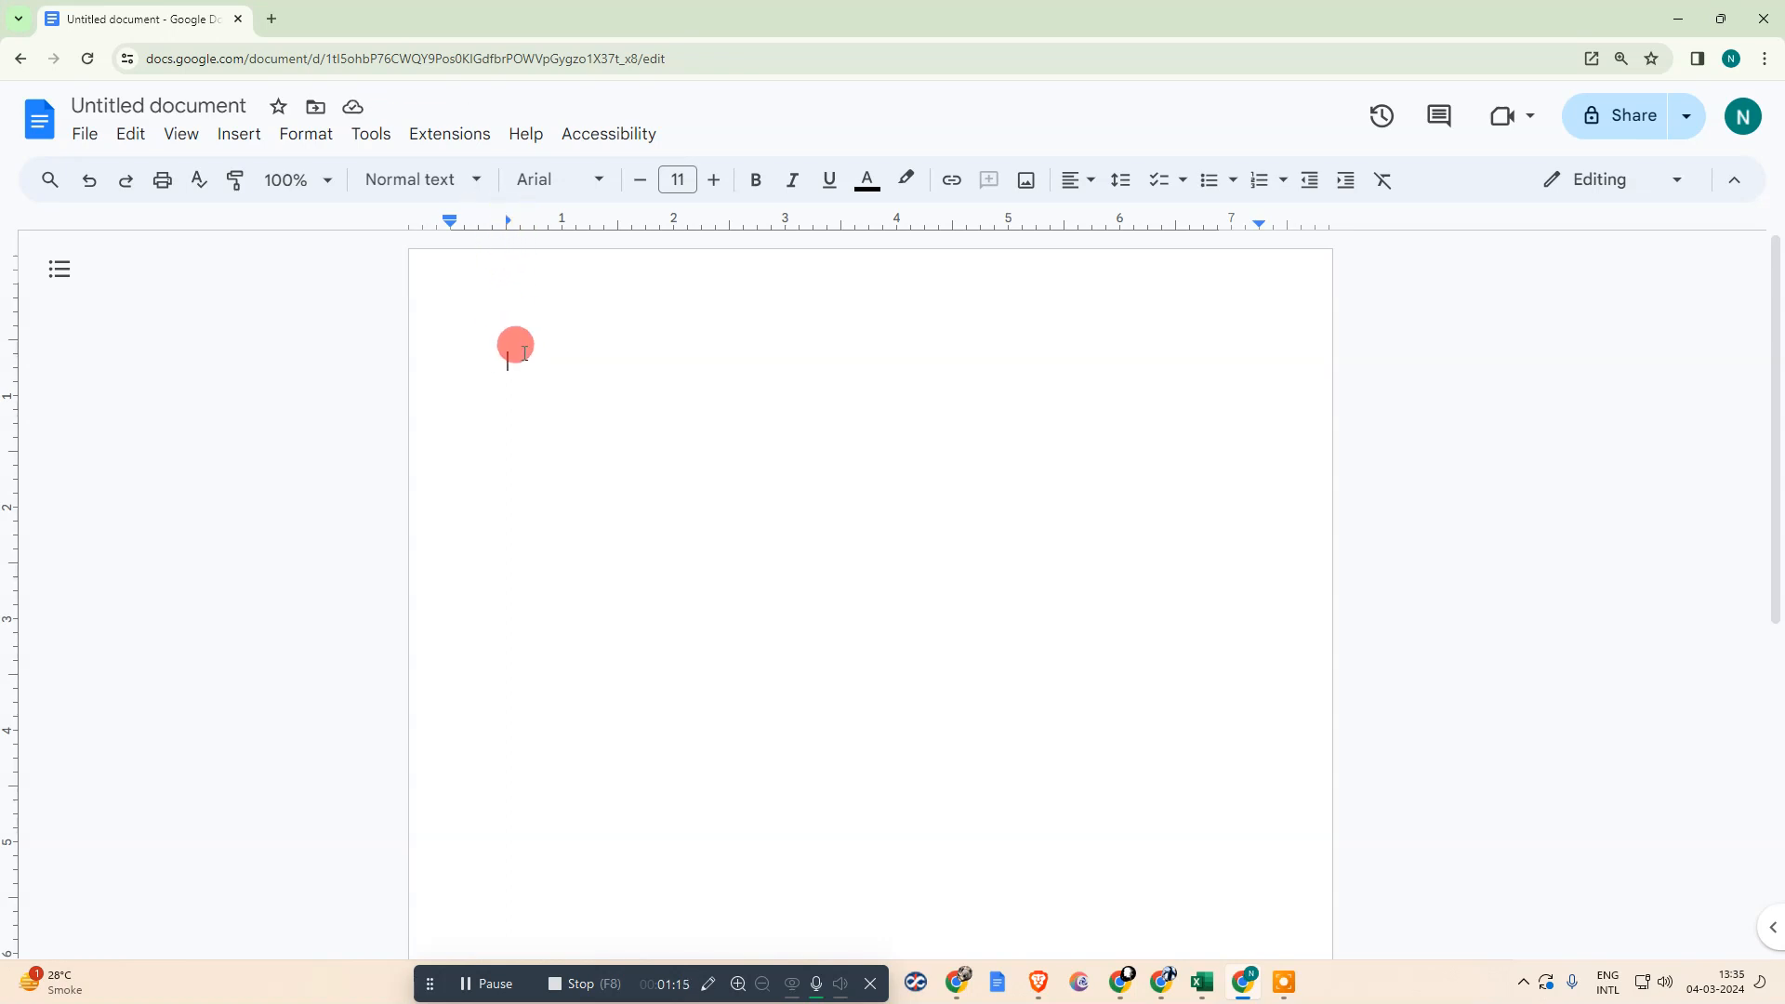
{"action": "type", "text": "dsfasdfasdf as"}
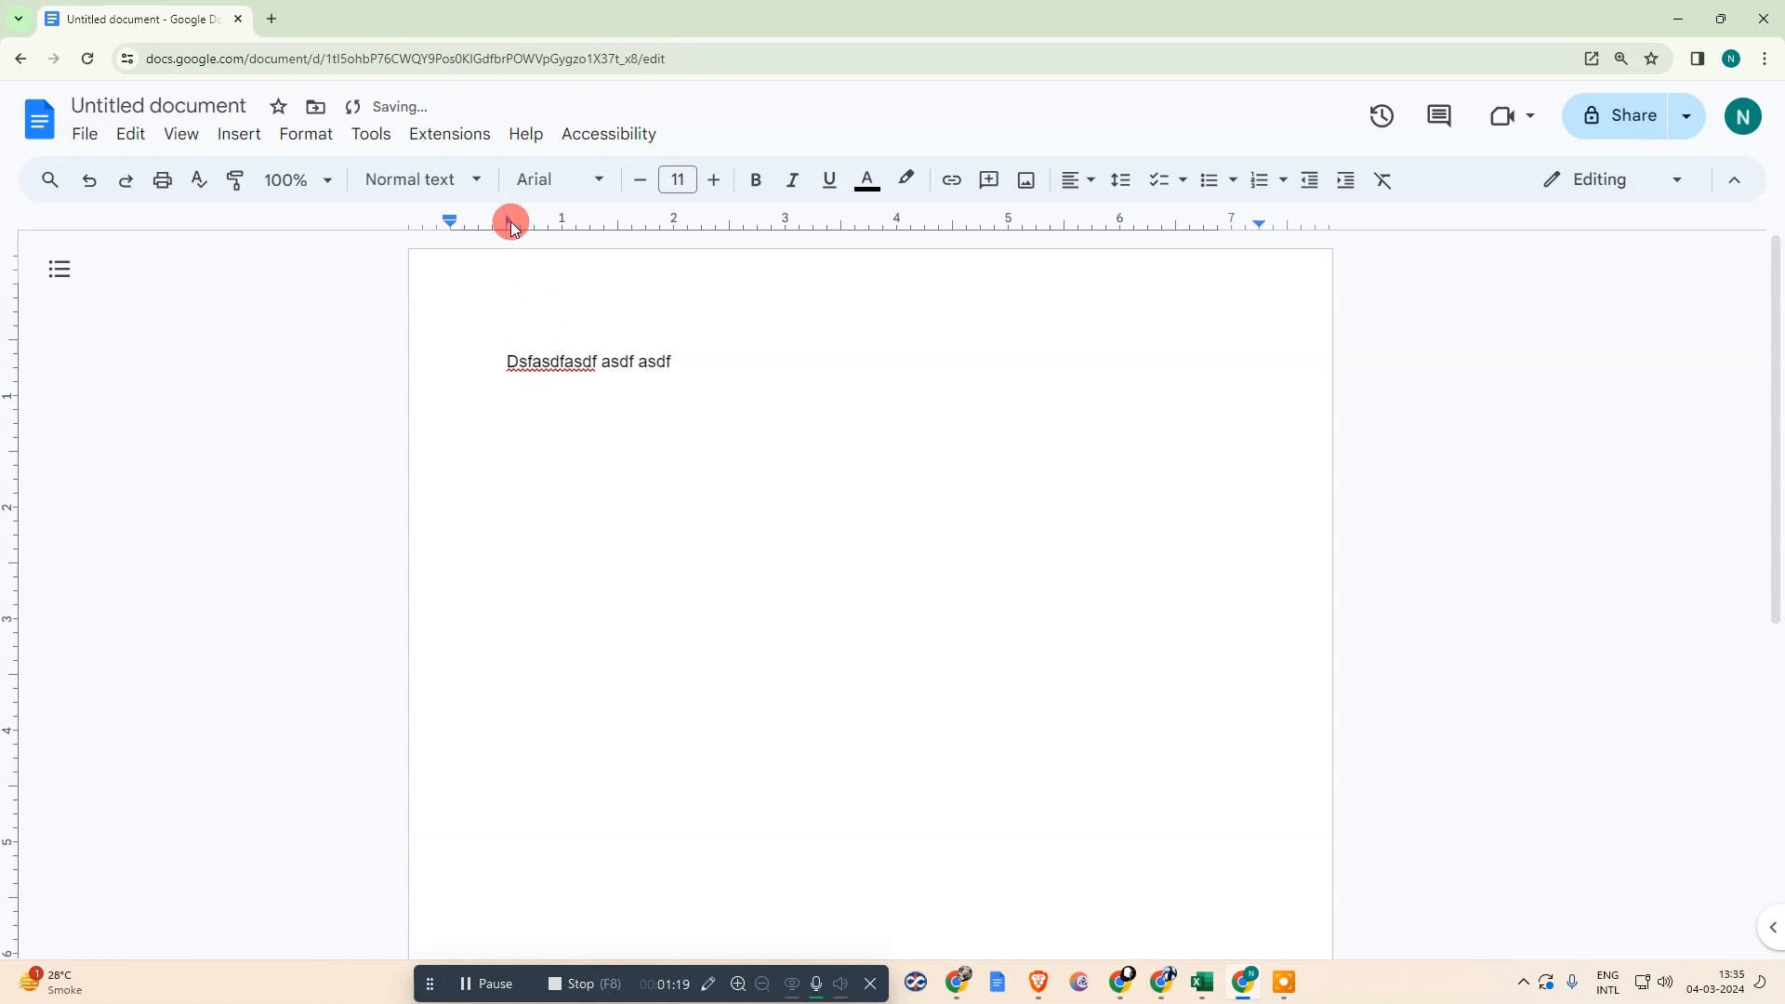
Add a right tab stop at about 6.7 inches and enter "asdfasdfasdf sdfasdfsdf" on the same line, aligned to it.
{"action": "left_click", "coordinate": [1017, 219]}
{"action": "left_click", "coordinate": [977, 219]}
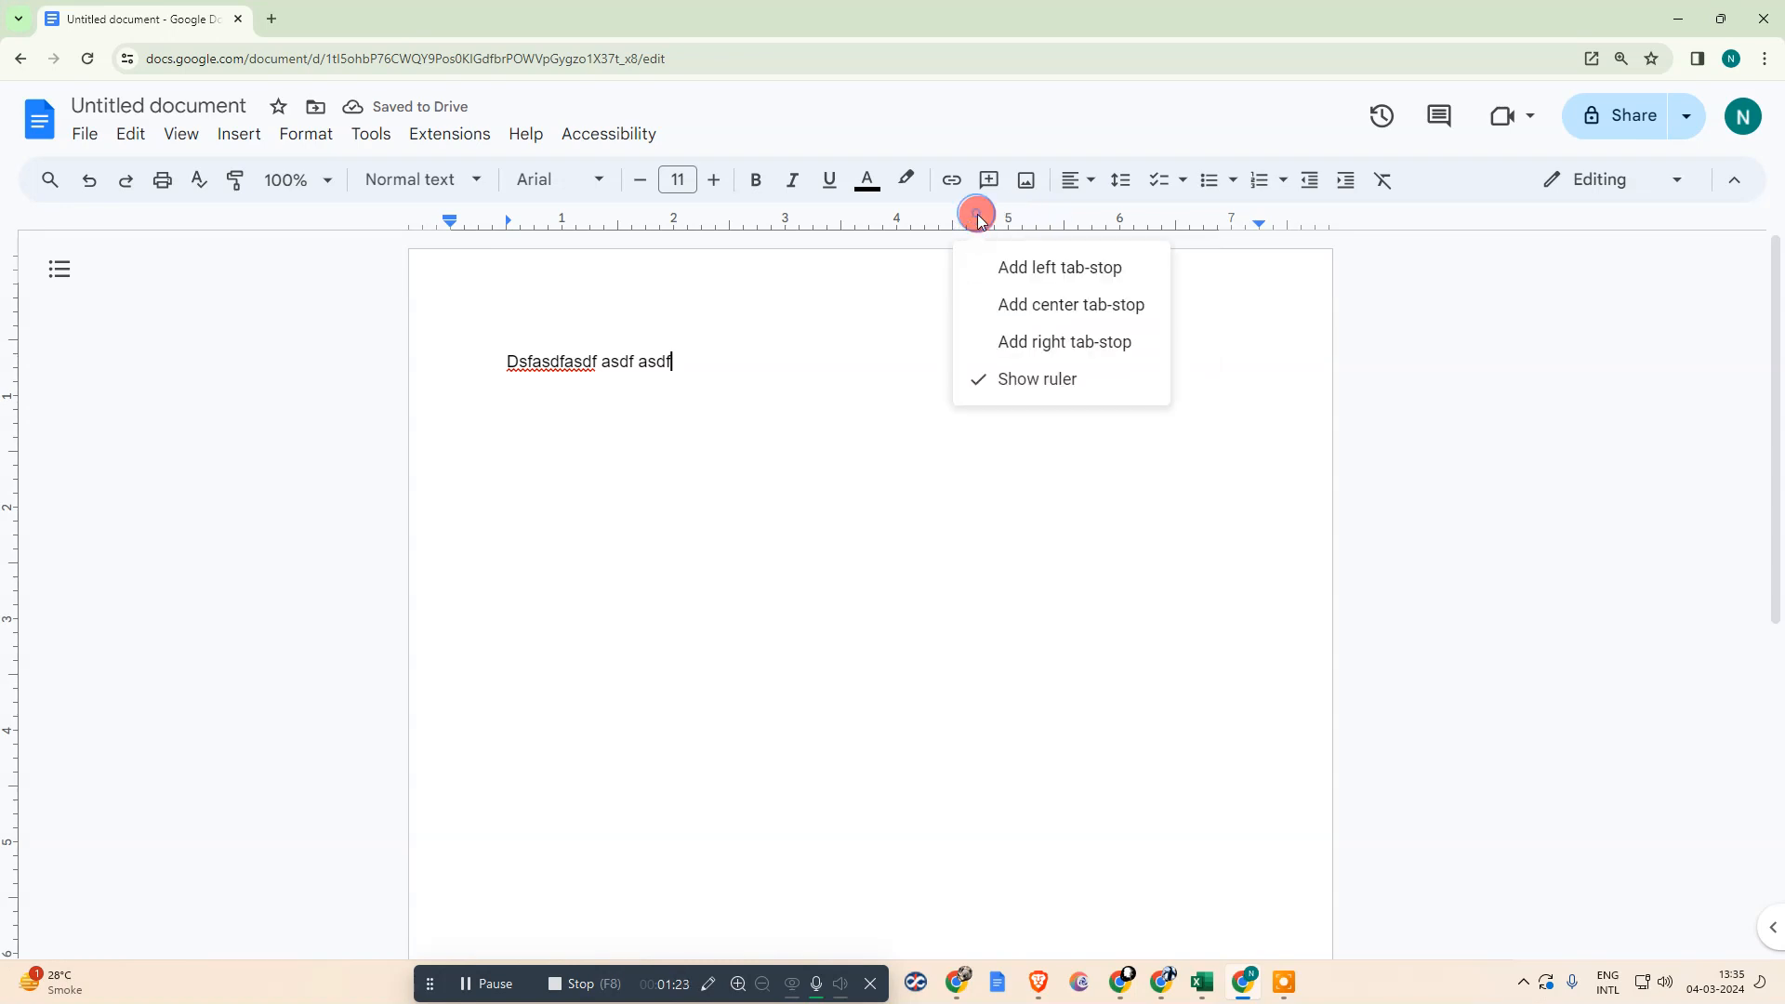
{"action": "left_click", "coordinate": [1078, 344]}
{"action": "left_click_drag", "start_coordinate": [972, 224], "coordinate": [1194, 221]}
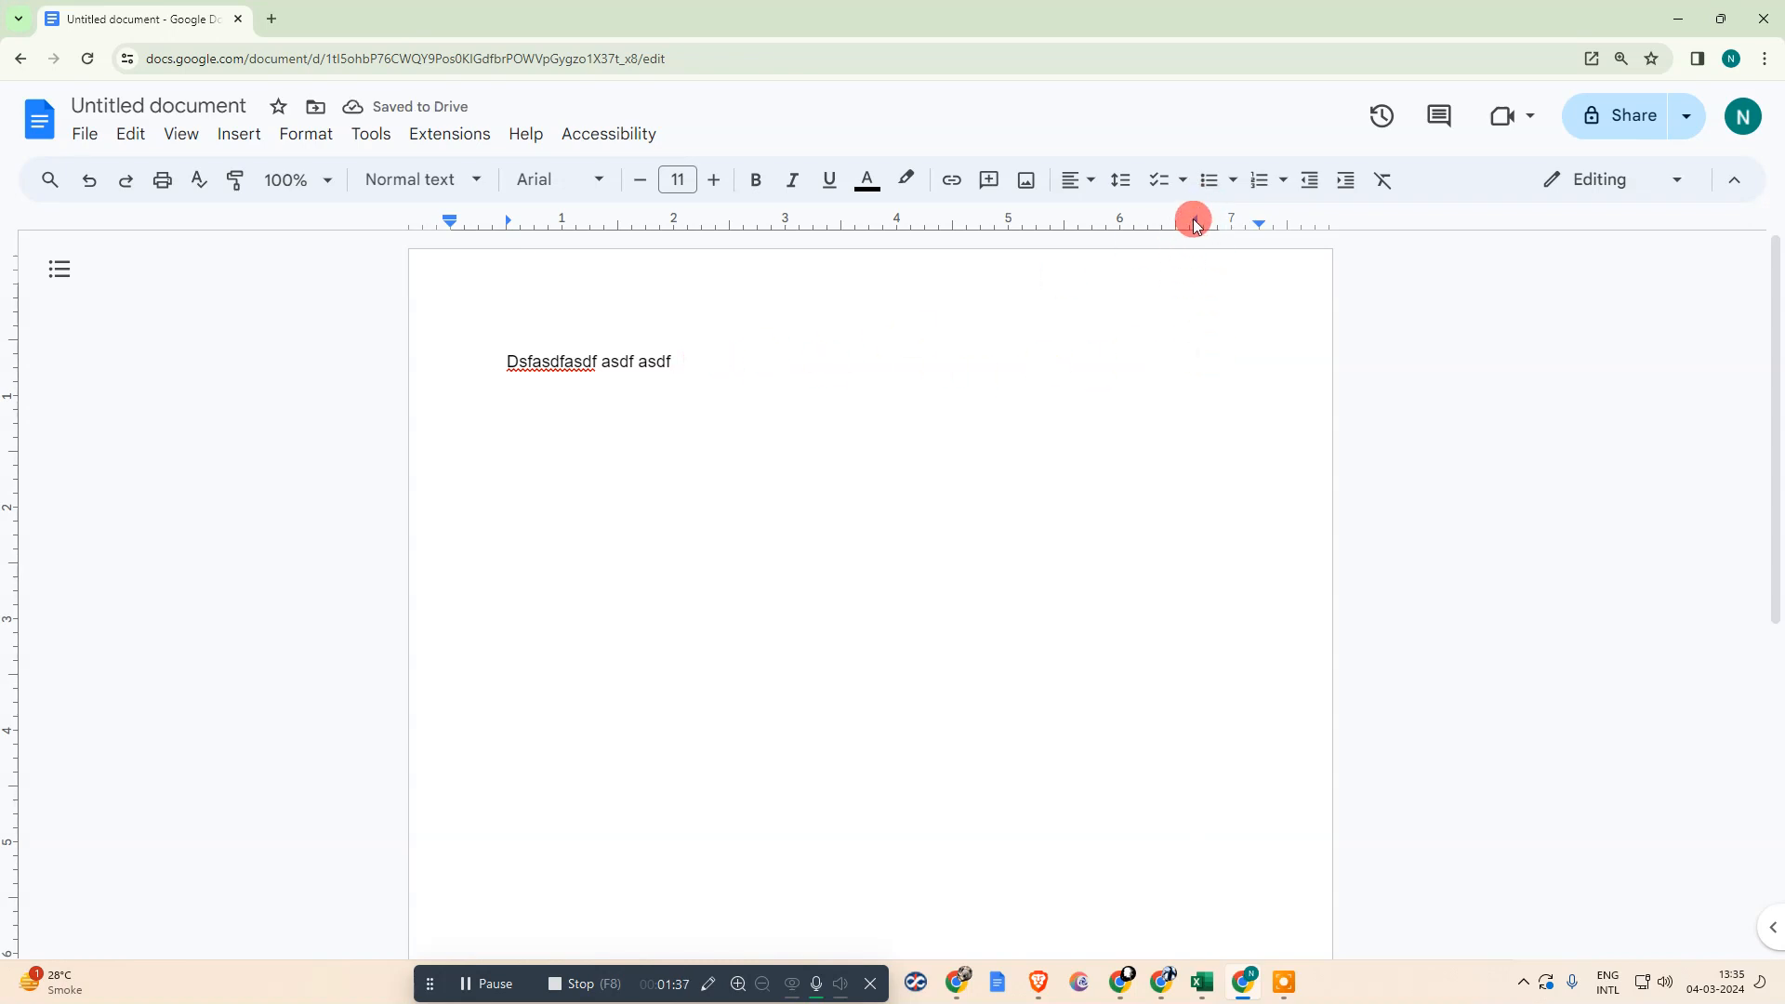
{"action": "type", "text": "asdf"}
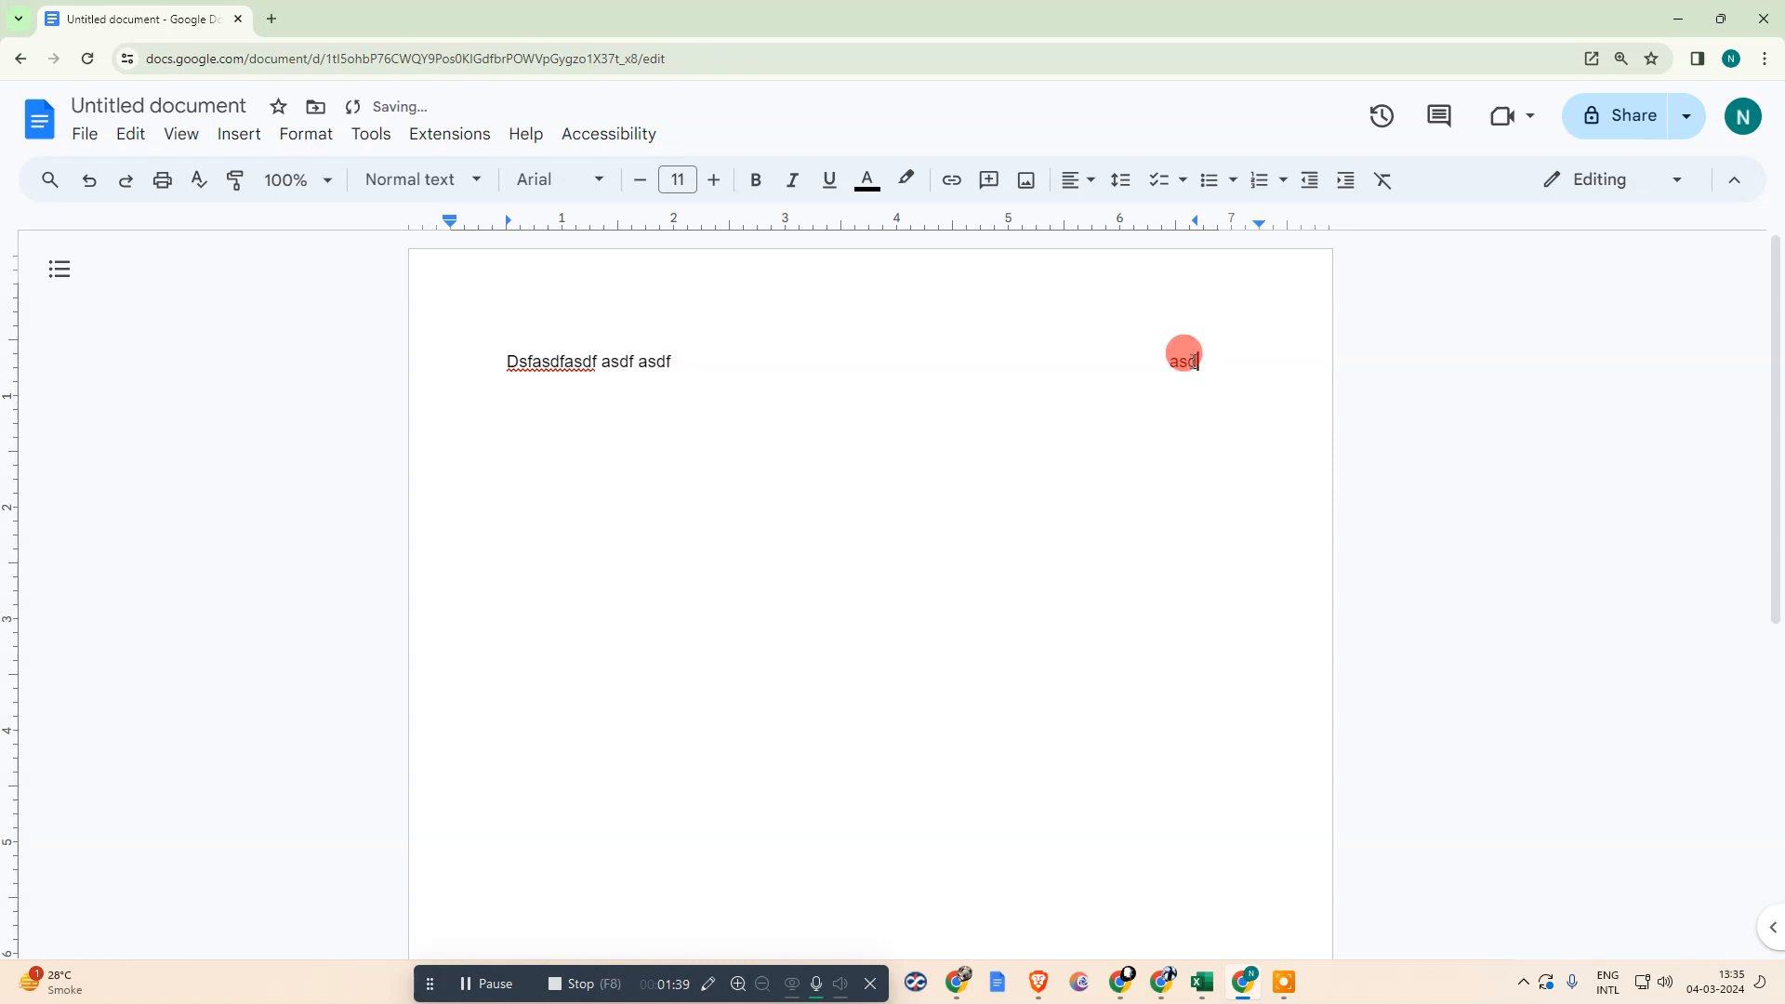
{"action": "type", "text": "asdfasdf sdfasdfsdf"}
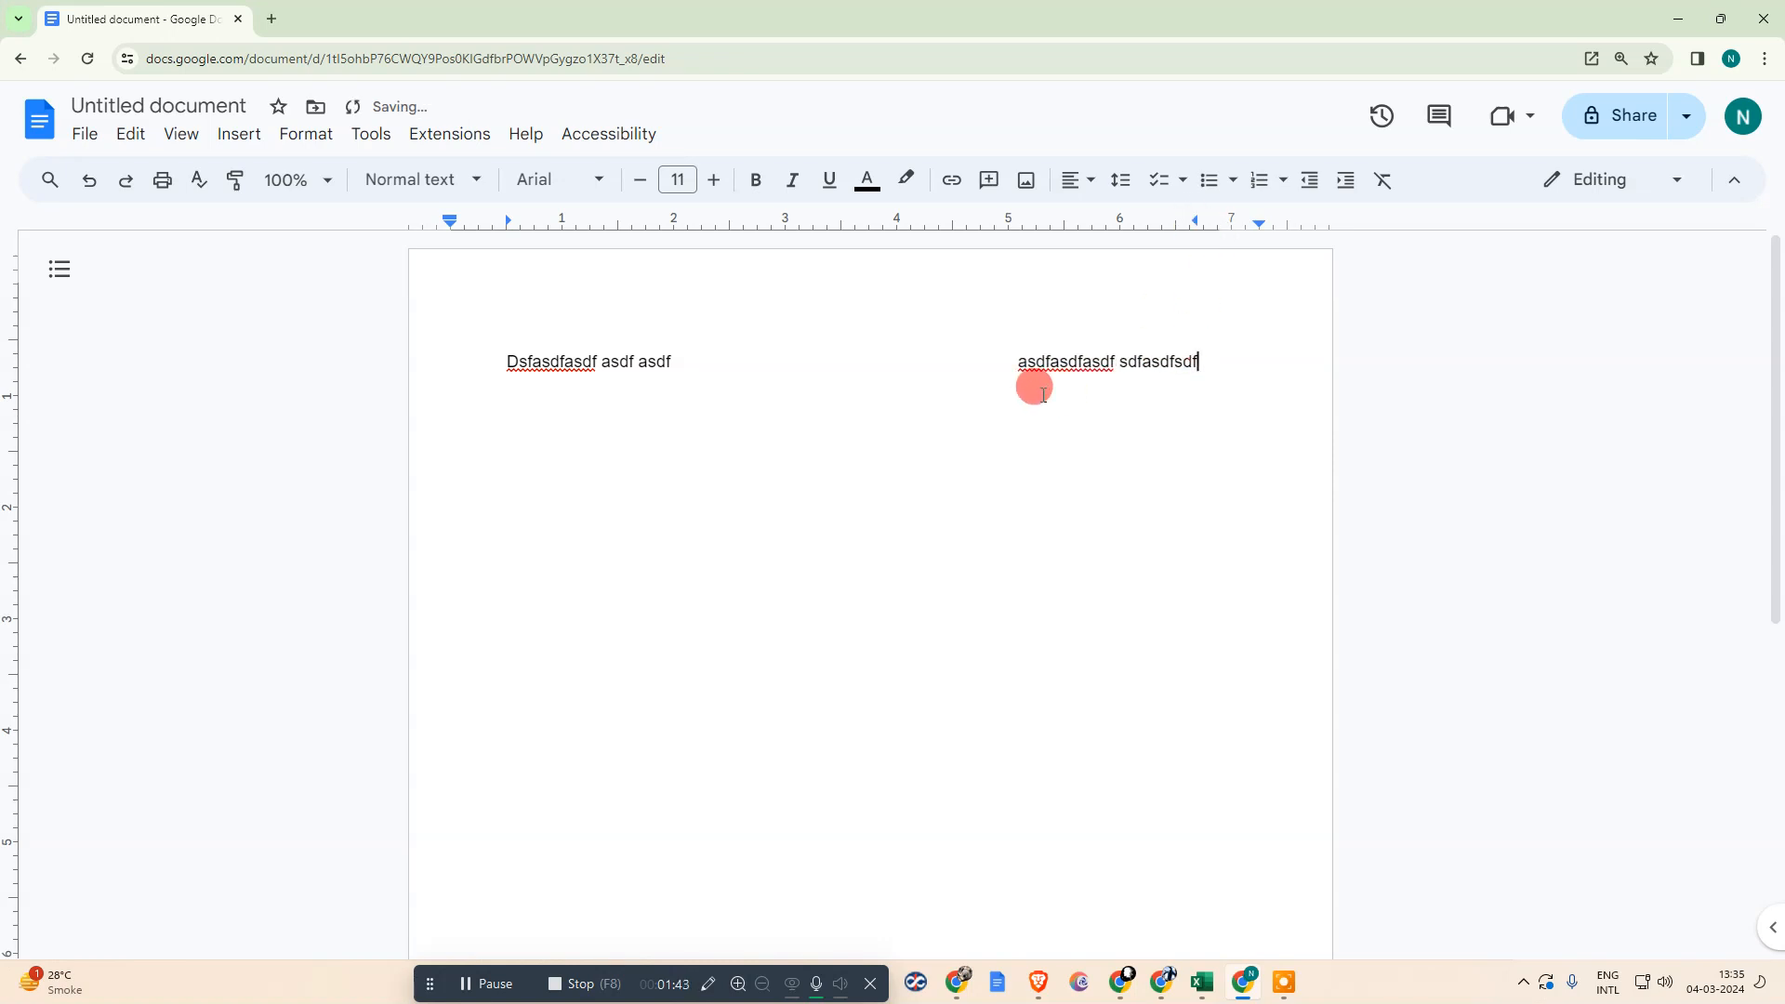
Shift the line's left tab stop to about 0.4 inch while keeping the right tab stop in place.
{"action": "left_click_drag", "start_coordinate": [1013, 359], "coordinate": [1234, 354]}
{"action": "mouse_move", "coordinate": [1196, 221]}
{"action": "left_mouse_down"}
{"action": "mouse_move", "coordinate": [1134, 218]}
{"action": "mouse_move", "coordinate": [1193, 220]}
{"action": "left_mouse_up"}
{"action": "mouse_move", "coordinate": [508, 220]}
{"action": "left_mouse_down"}
{"action": "mouse_move", "coordinate": [531, 223]}
{"action": "mouse_move", "coordinate": [493, 220]}
{"action": "left_mouse_up"}
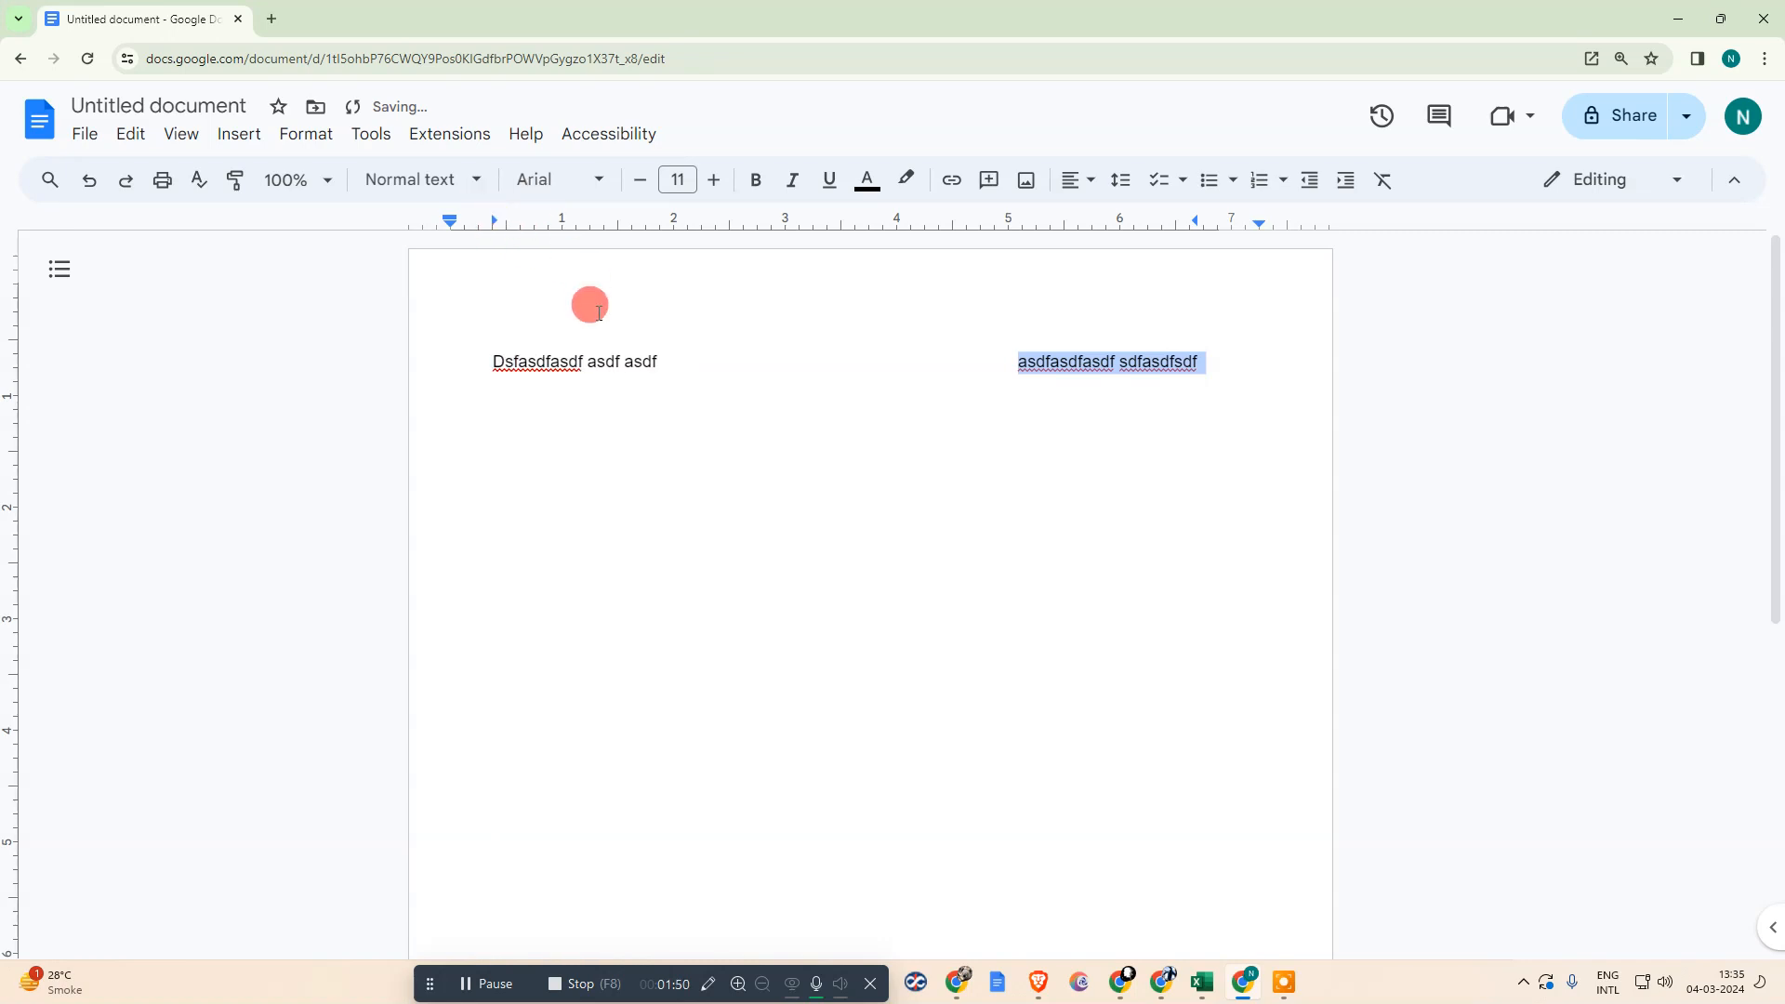
Add a paragraph a few lines below the tabbed line with the text "Asdfasdfas dfas df asdf asdf asdf asdf asdf asdf".
{"action": "left_click", "coordinate": [967, 373]}
{"action": "left_click", "coordinate": [1257, 358]}
{"action": "key", "text": "Return"}
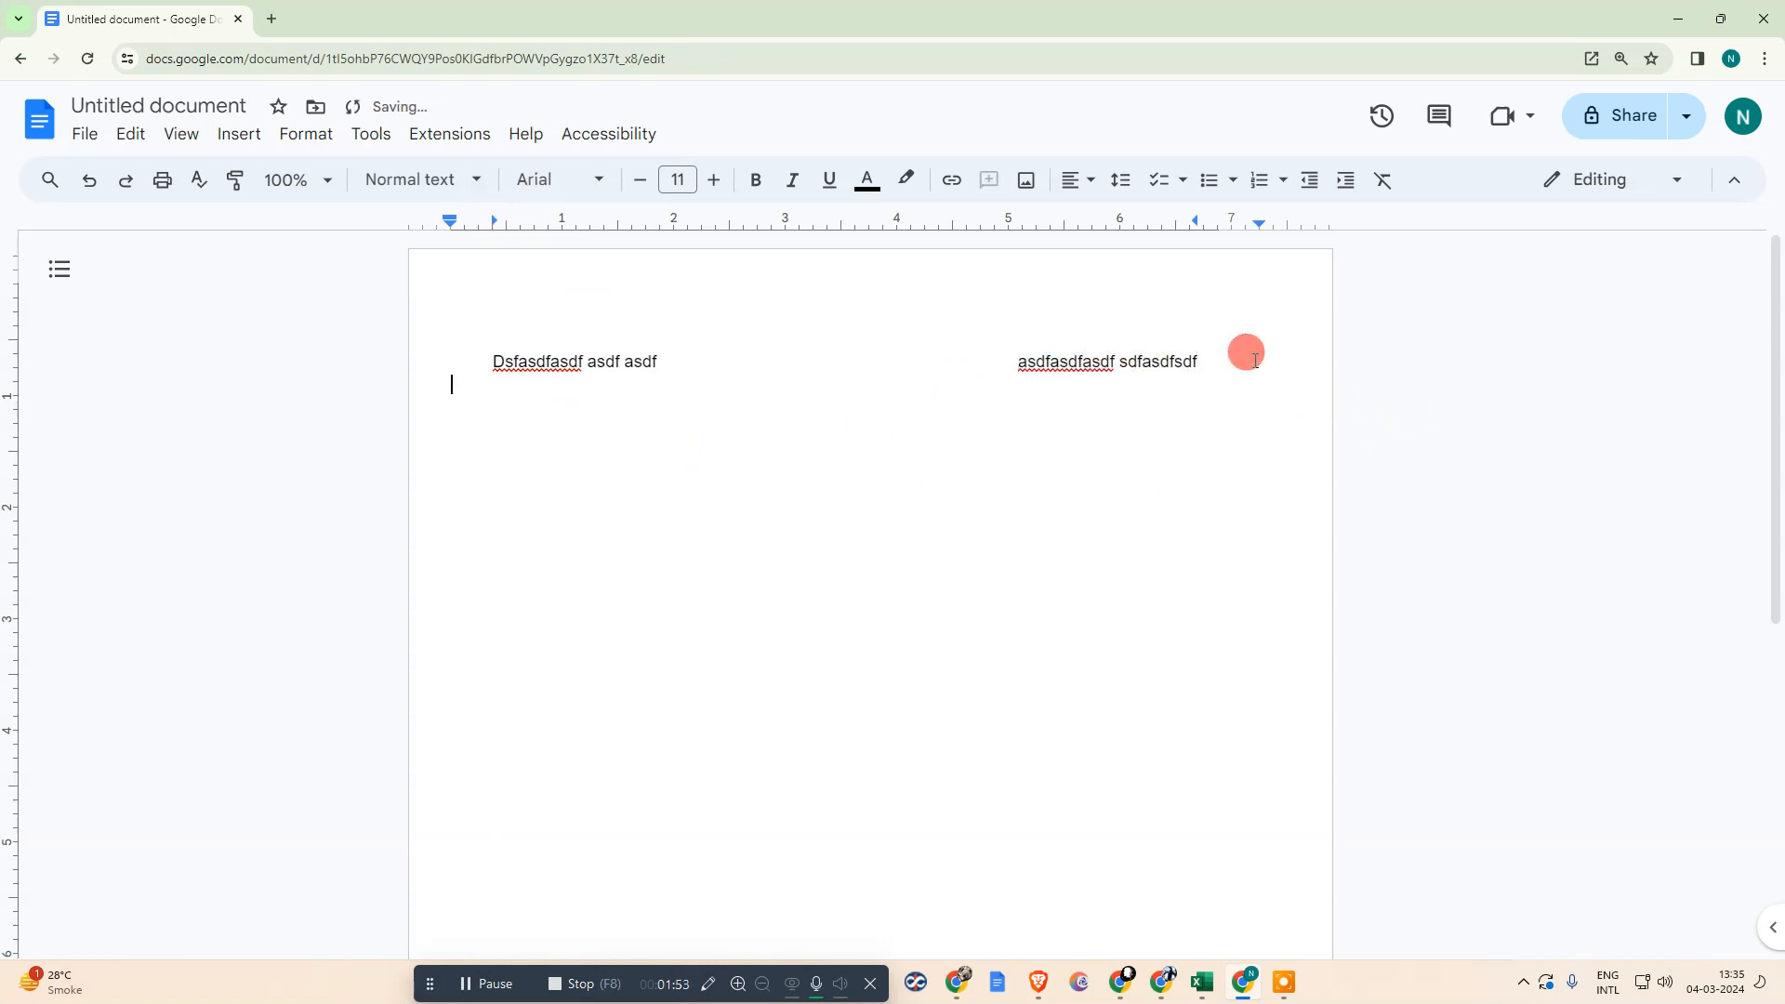
{"action": "key", "text": "Return"}
{"action": "type", "text": "asdfasdfas dfas df asdf asdf asdf asdf"}
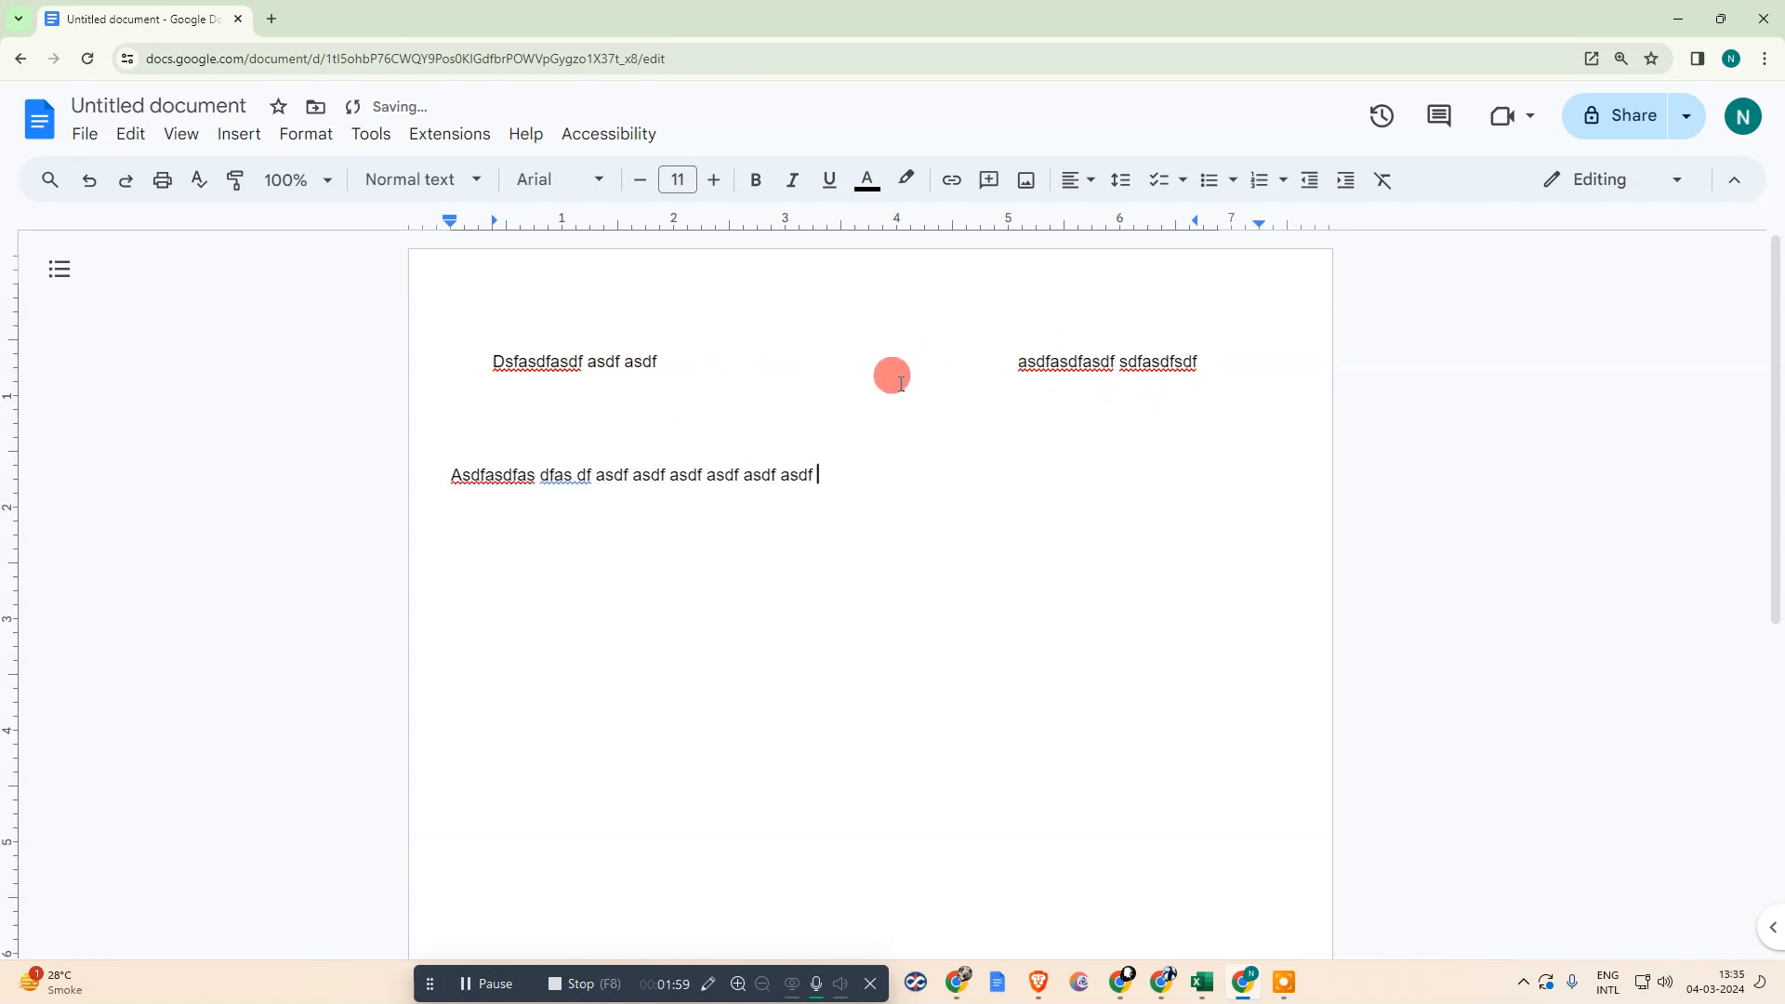
Delete all the text in the document.
{"action": "scroll", "coordinate": [623, 622], "scroll_direction": "down", "scroll_amount": 3}
{"action": "left_click_drag", "start_coordinate": [475, 379], "coordinate": [601, 511]}
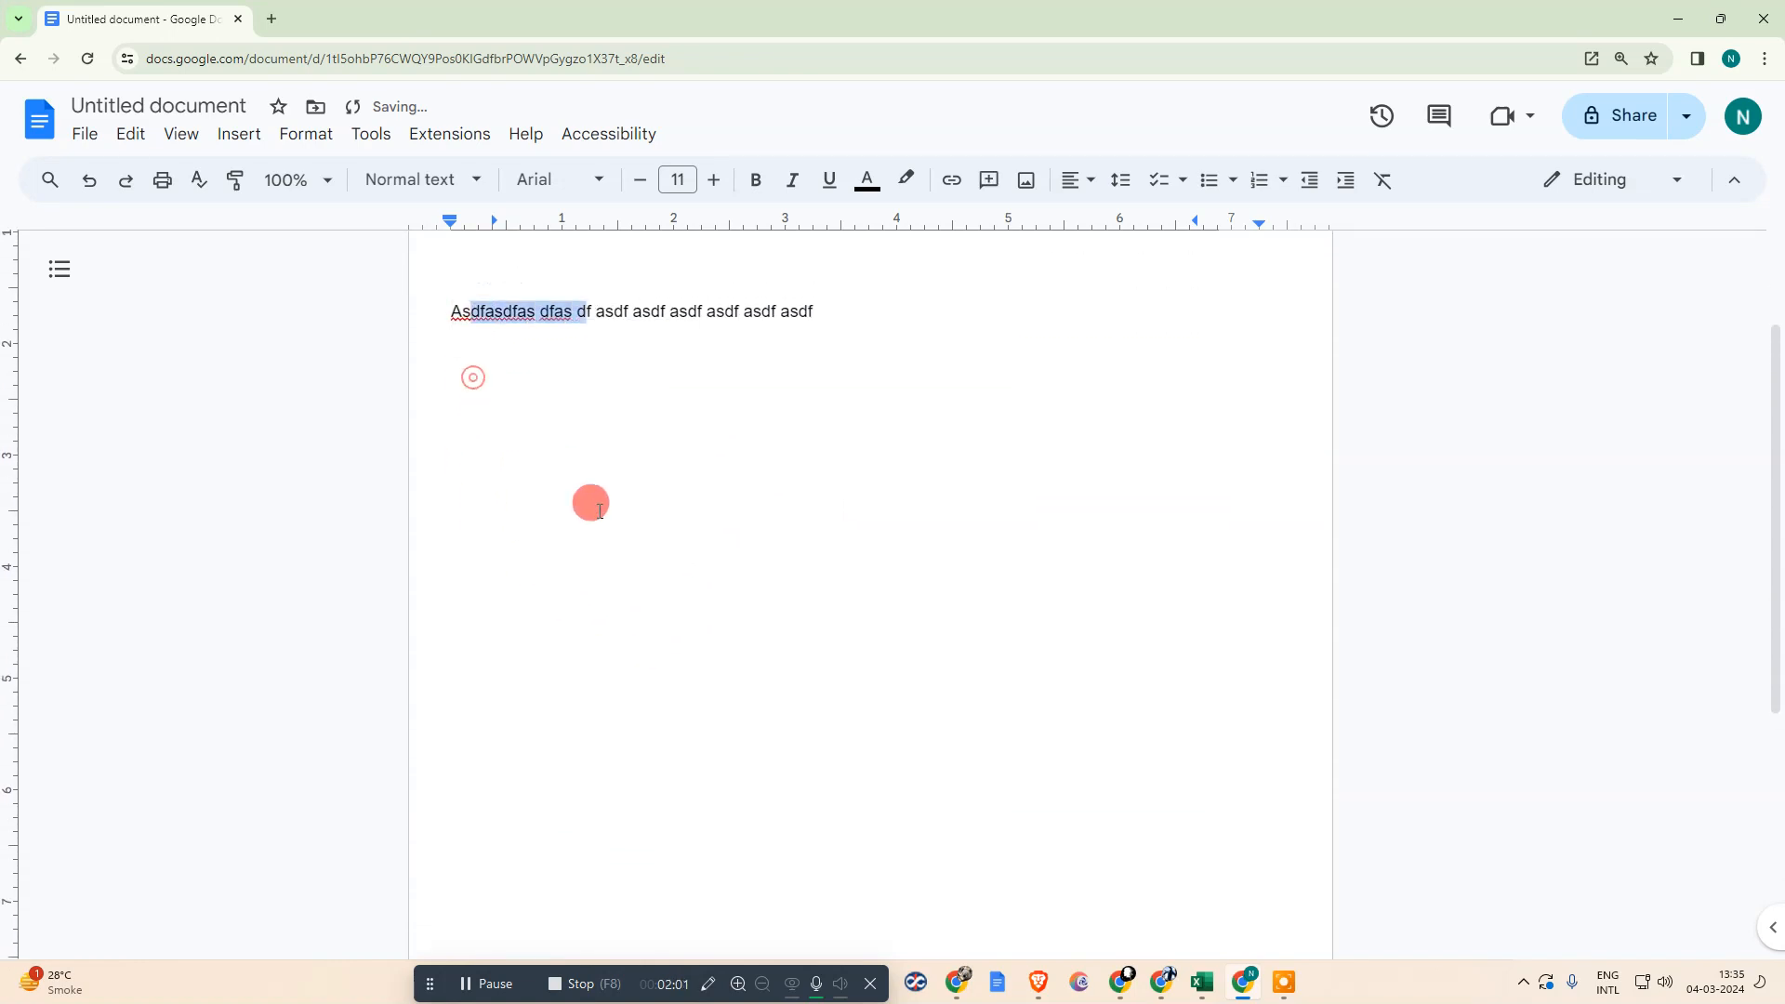
{"action": "scroll", "coordinate": [1104, 516], "scroll_direction": "up", "scroll_amount": 2}
{"action": "left_click", "coordinate": [833, 583]}
{"action": "key", "text": "ctrl+a"}
{"action": "key", "text": "BackSpace"}
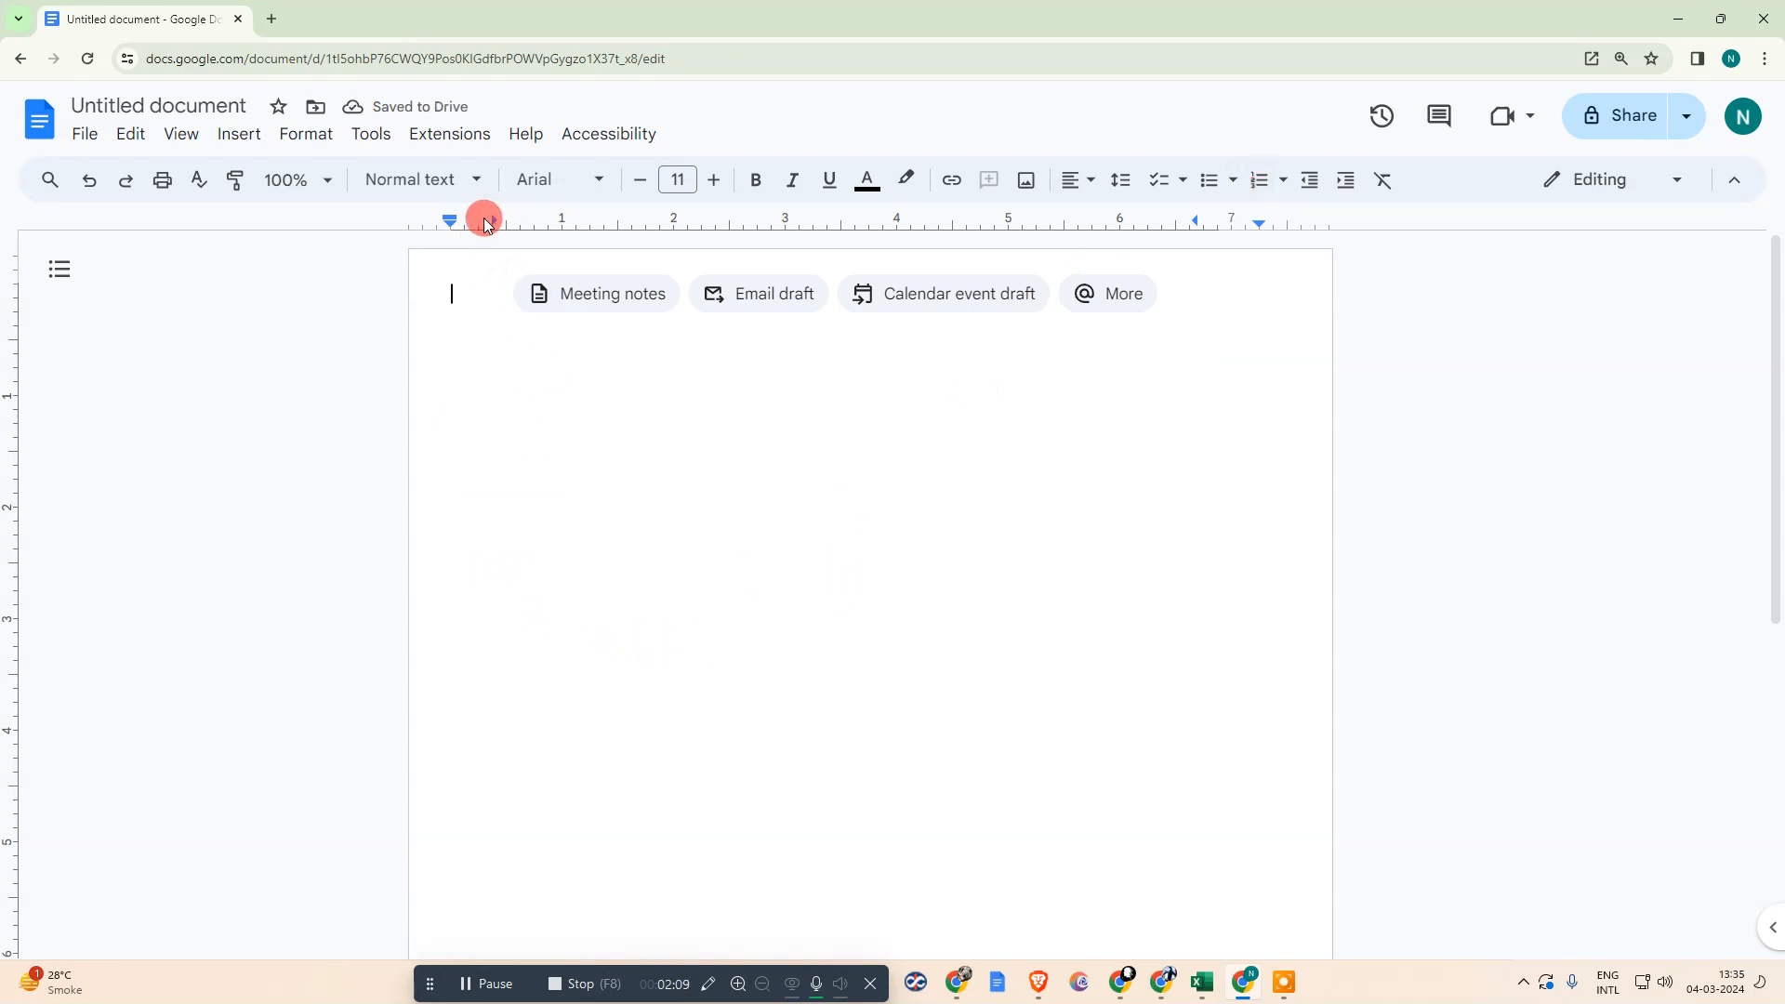
Remove both the left and the right tab stops from the ruler.
{"action": "left_click_drag", "start_coordinate": [495, 225], "coordinate": [279, 220]}
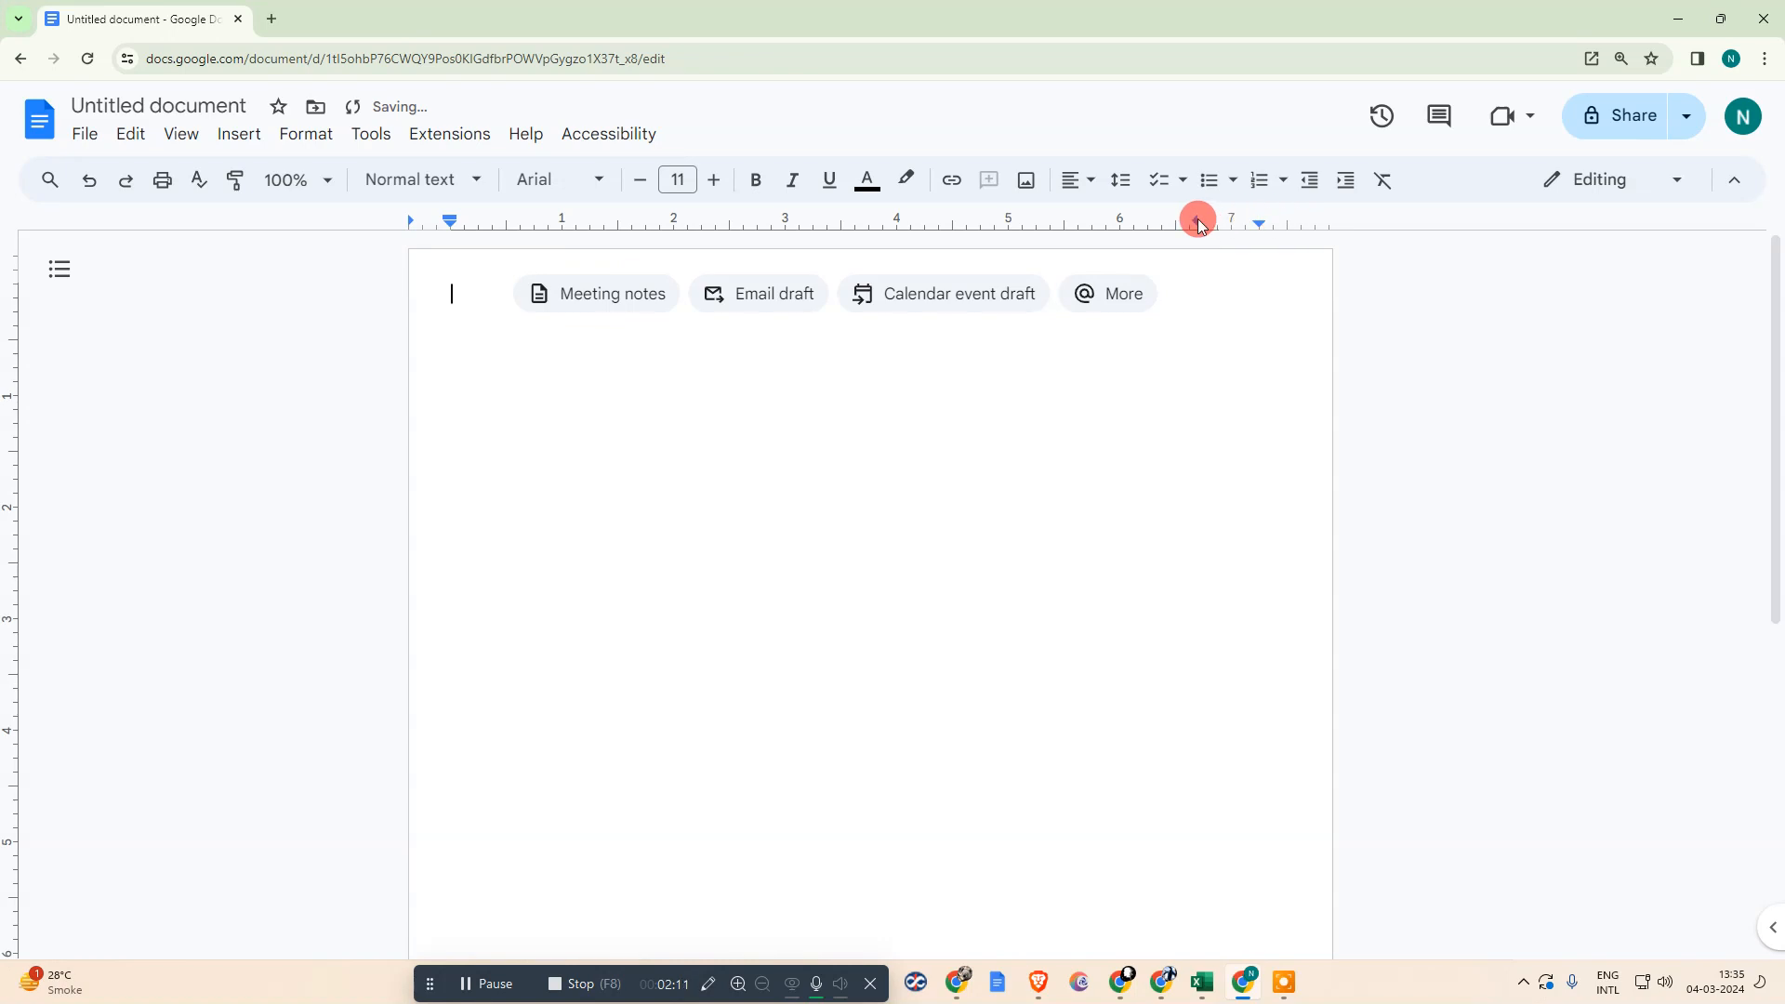
{"action": "left_click_drag", "start_coordinate": [1197, 221], "coordinate": [1393, 165]}
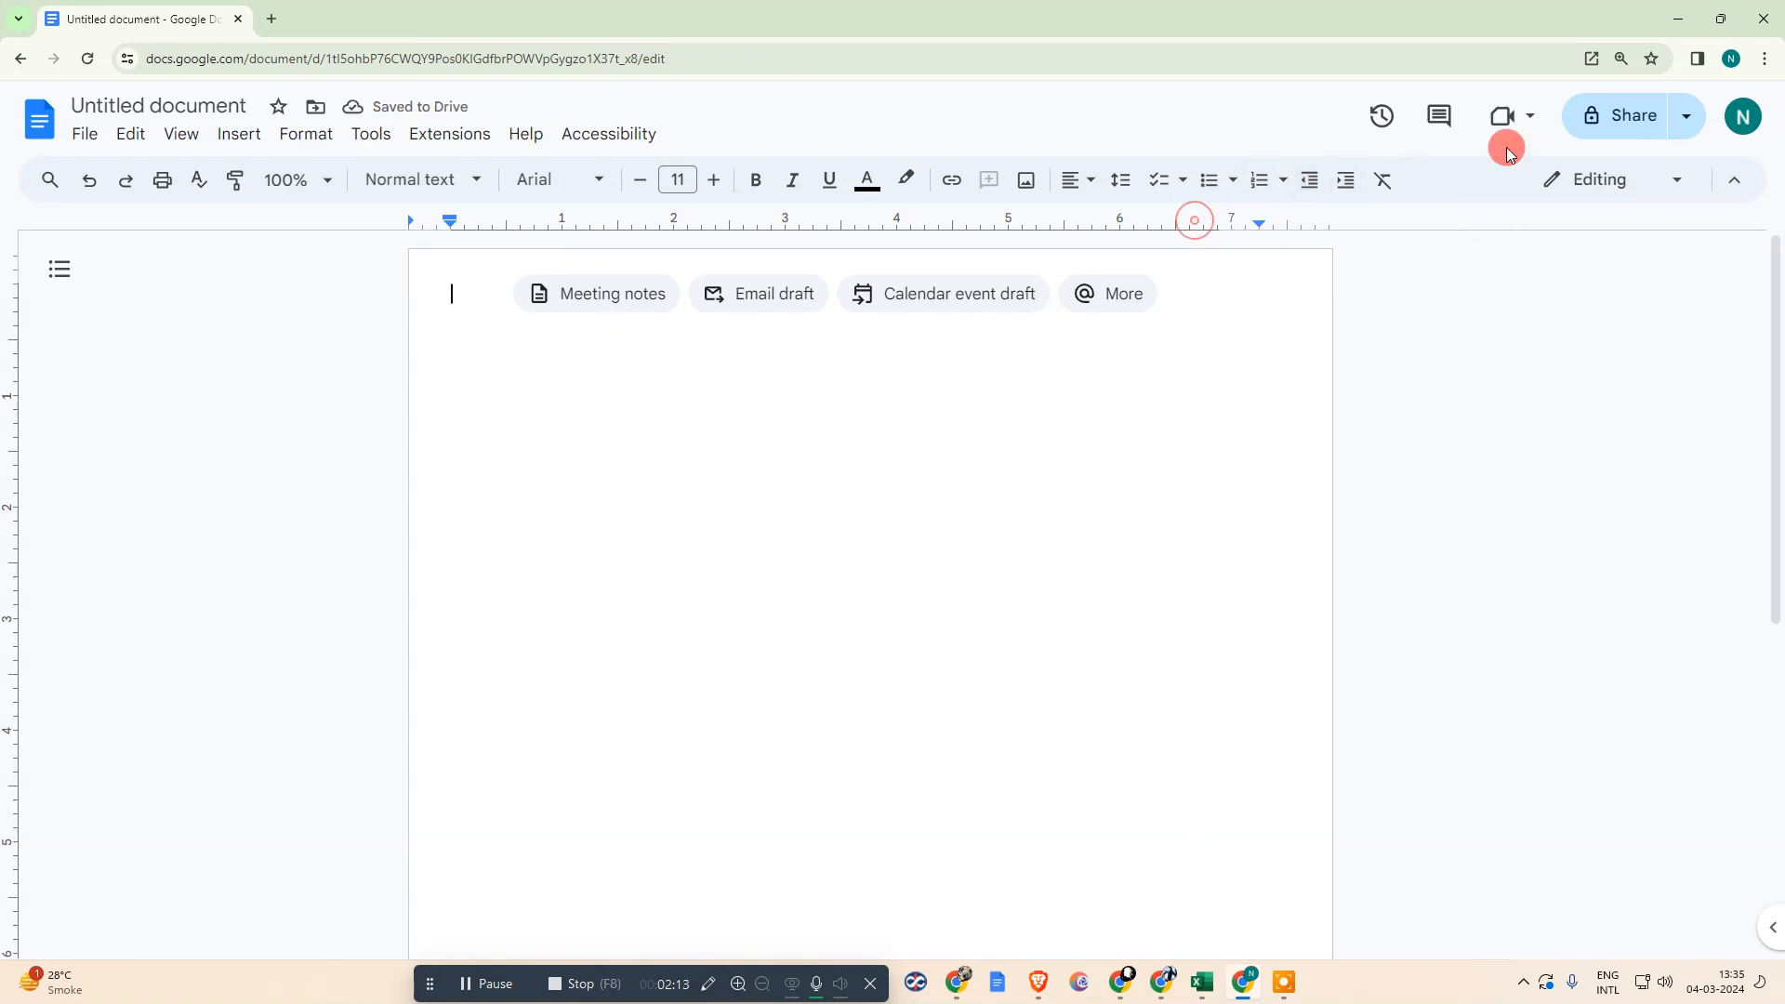
{"action": "mouse_move", "coordinate": [410, 221]}
{"action": "left_mouse_down"}
{"action": "mouse_move", "coordinate": [335, 204]}
{"action": "mouse_move", "coordinate": [387, 239]}
{"action": "left_mouse_up"}
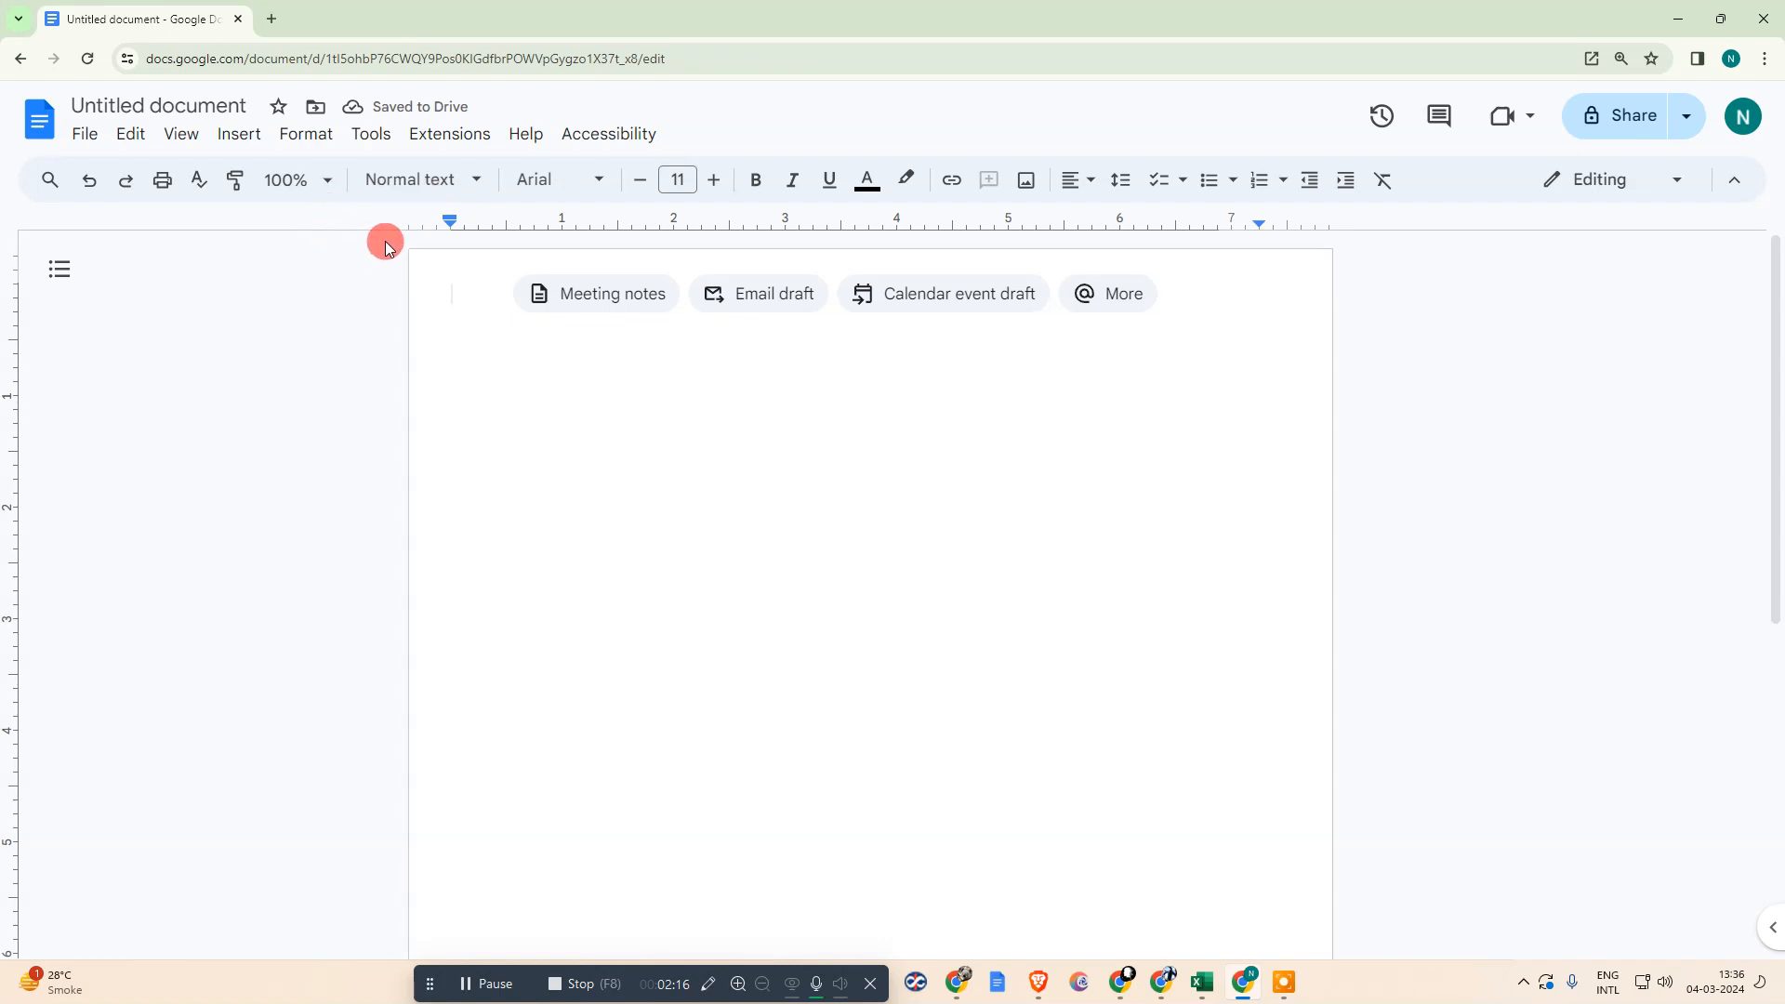
Insert a few blank lines at the start of the empty document.
{"action": "right_click", "coordinate": [548, 395]}
{"action": "left_click", "coordinate": [471, 474]}
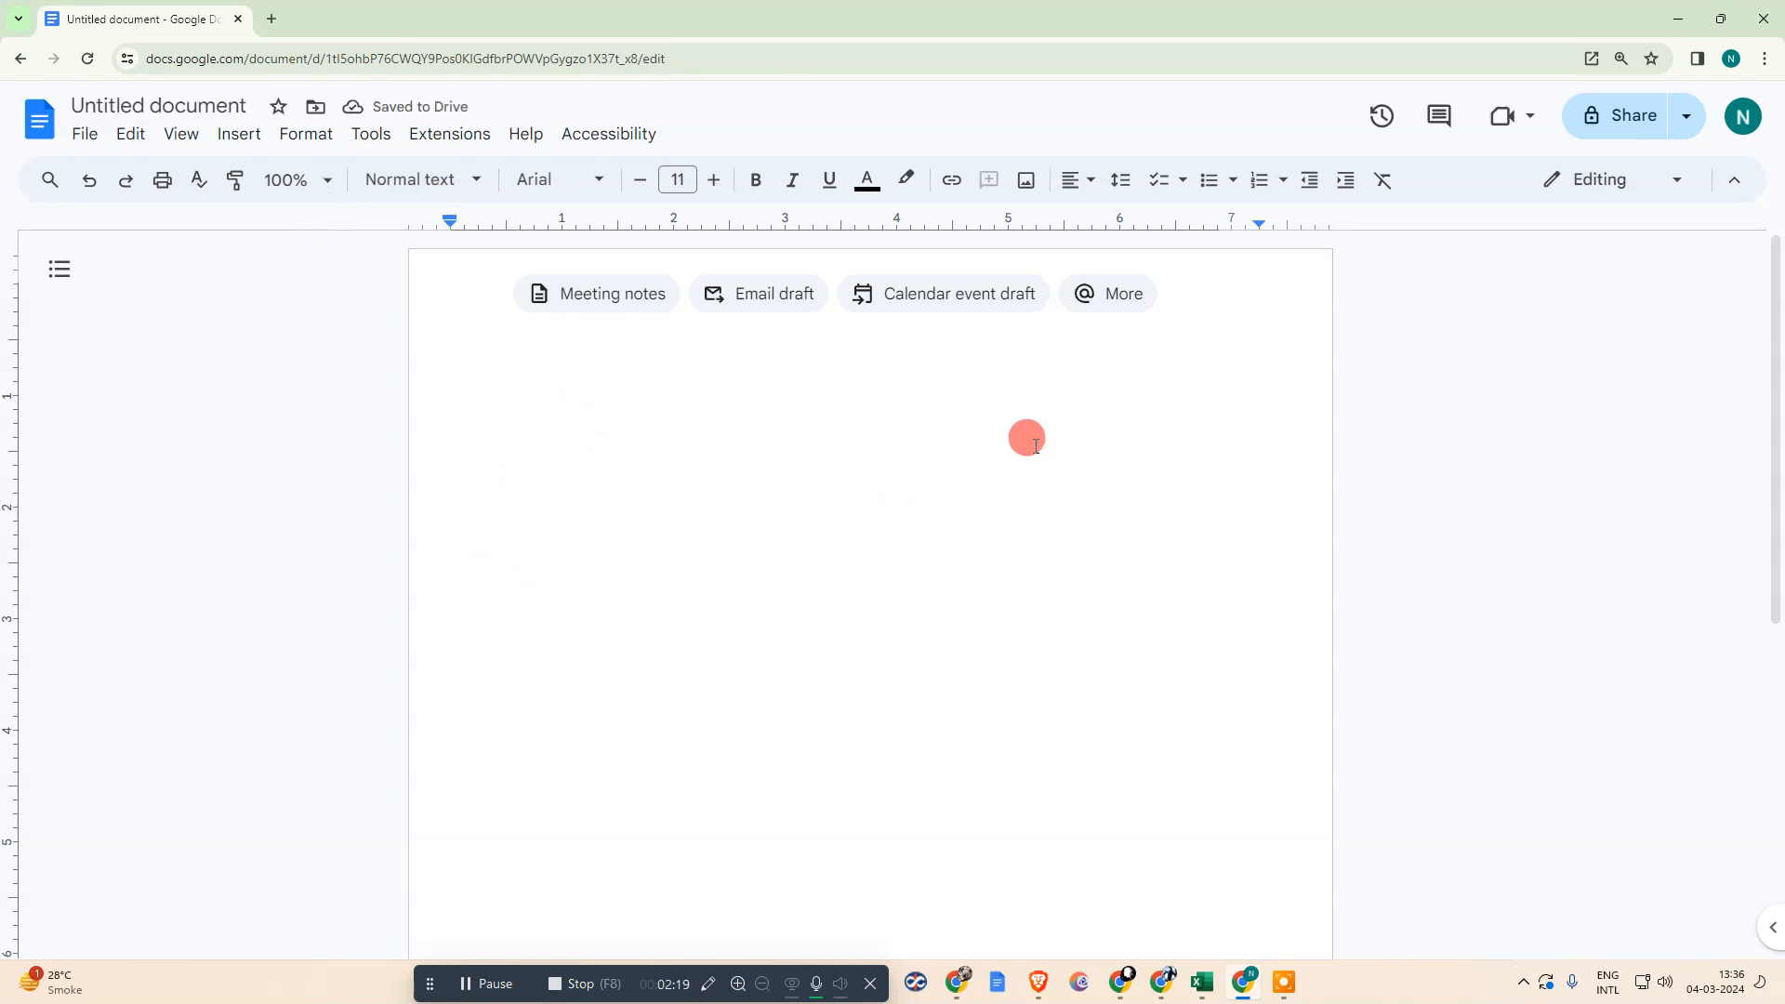
{"action": "key", "text": "Return"}
{"action": "key", "text": "Return"}
{"action": "key", "text": "Return"}
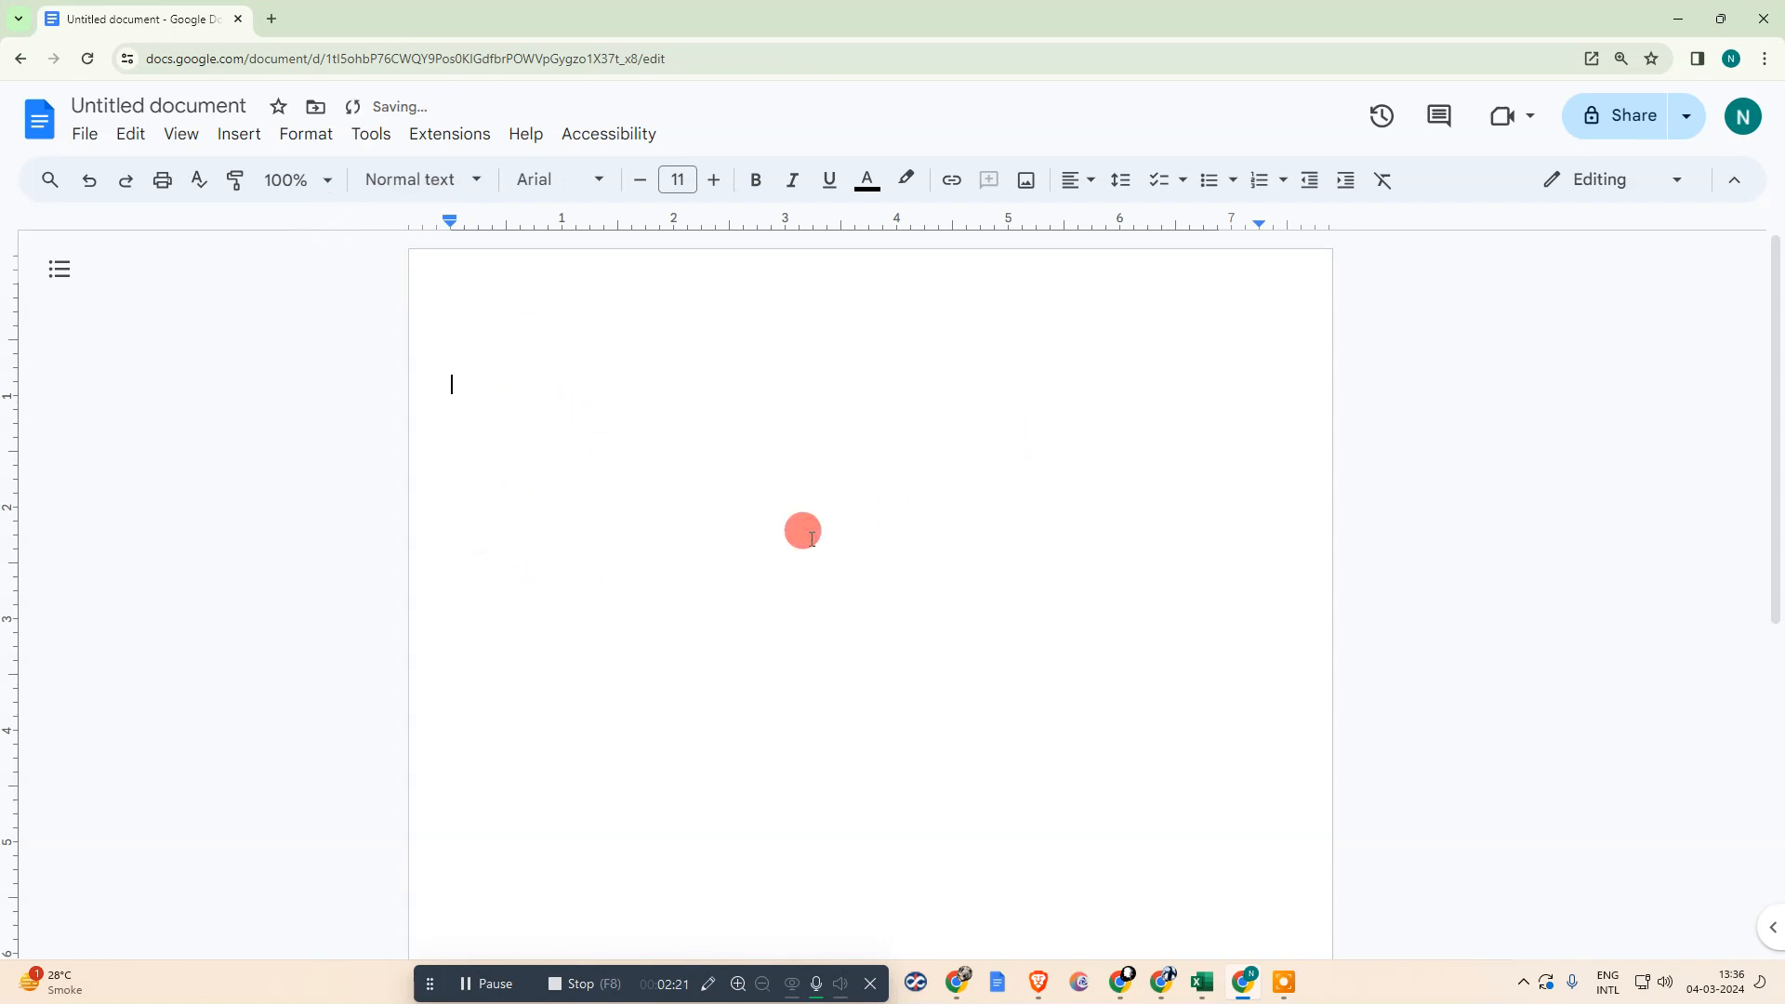
Insert a table with two columns and three rows, and undo the insertion.
{"action": "left_click", "coordinate": [246, 137]}
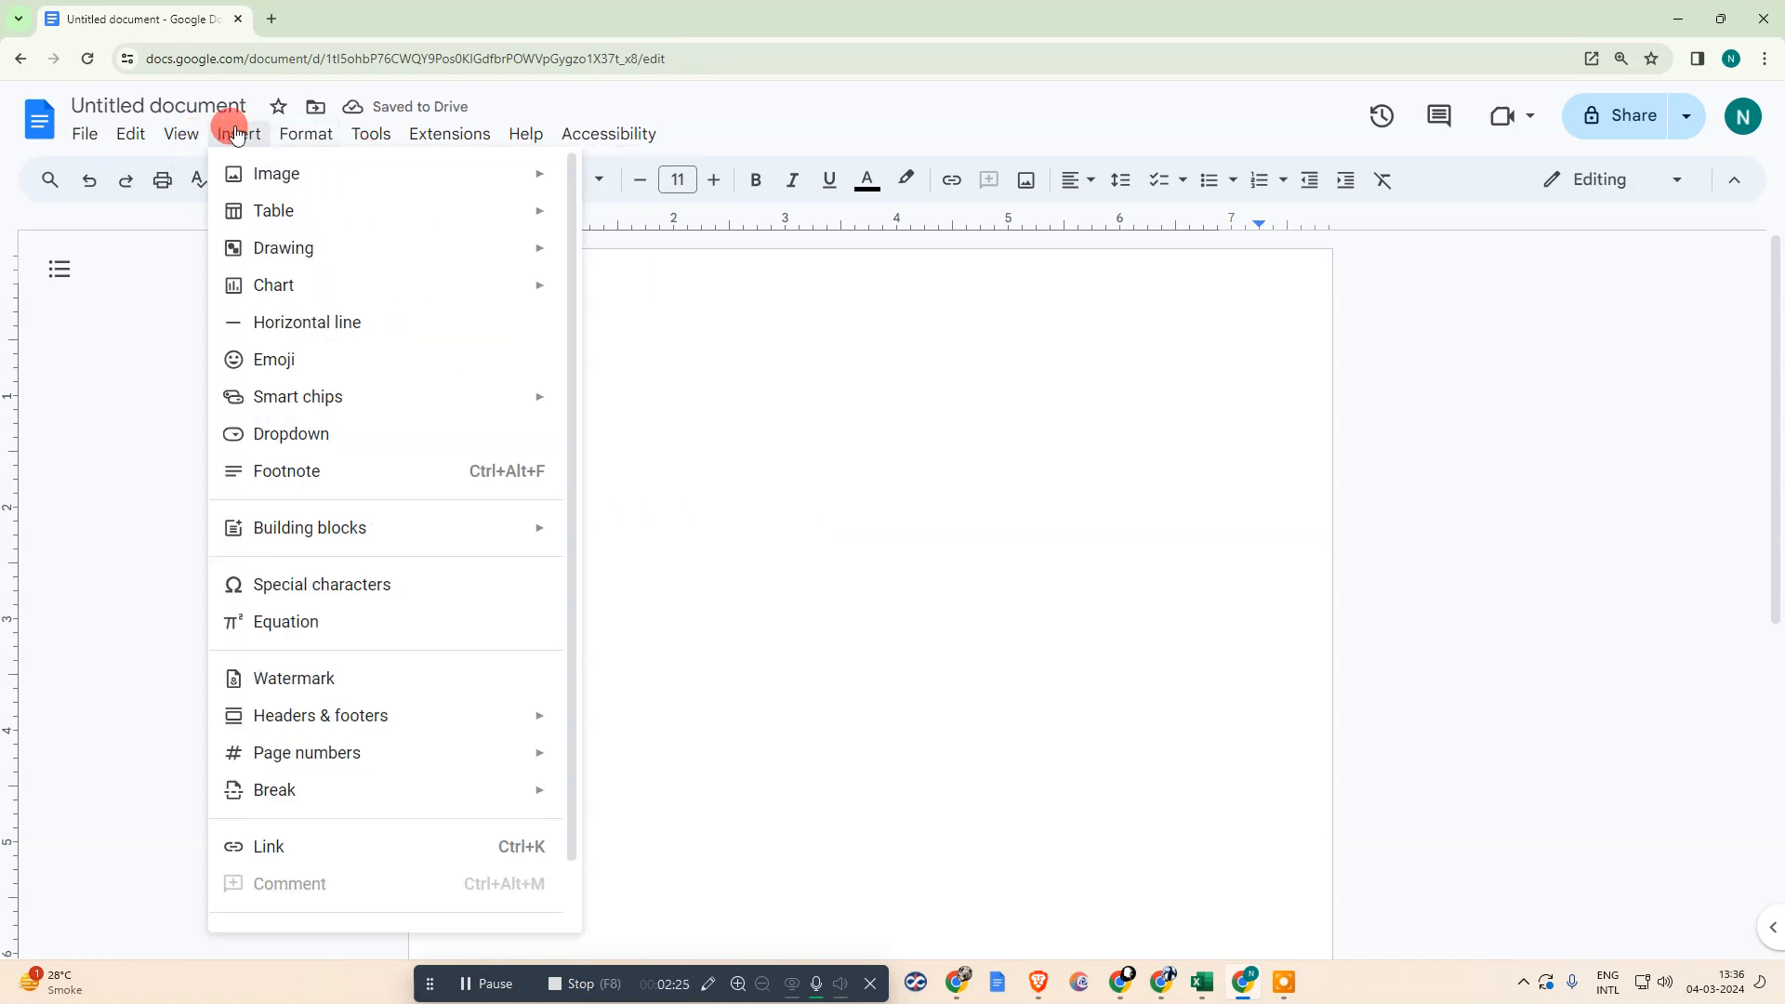
{"action": "mouse_move", "coordinate": [247, 208]}
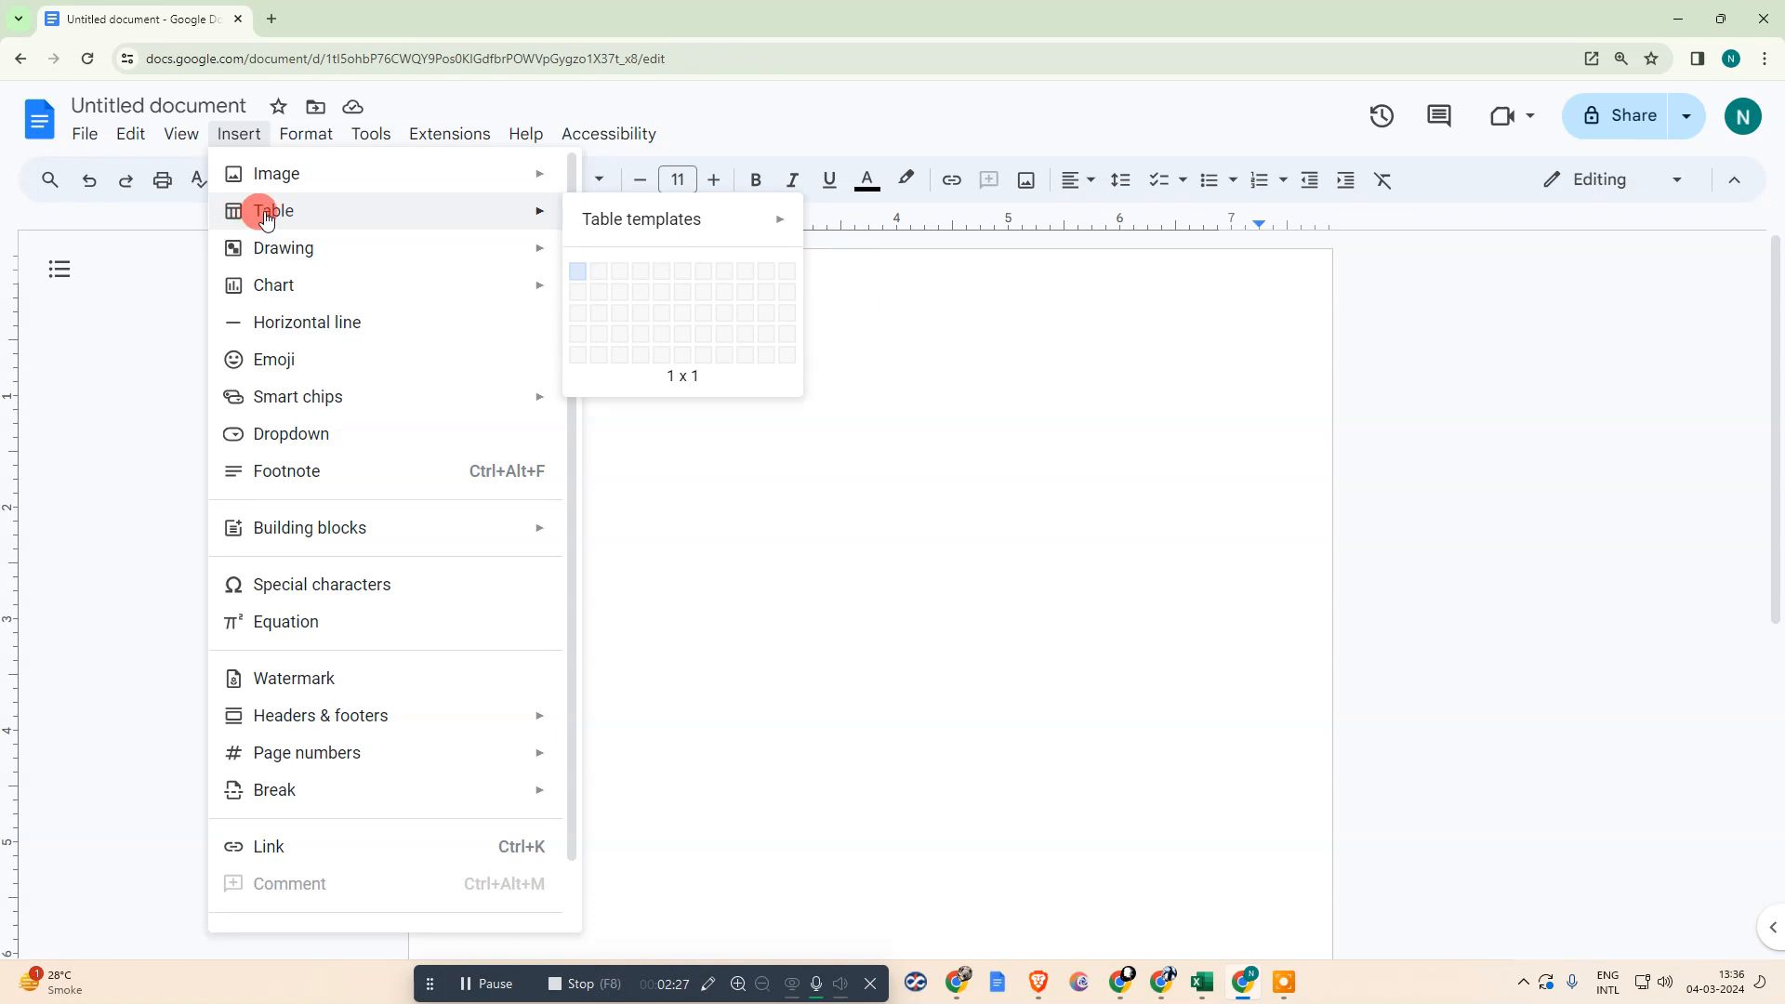
{"action": "mouse_move", "coordinate": [636, 240]}
{"action": "left_click", "coordinate": [597, 312]}
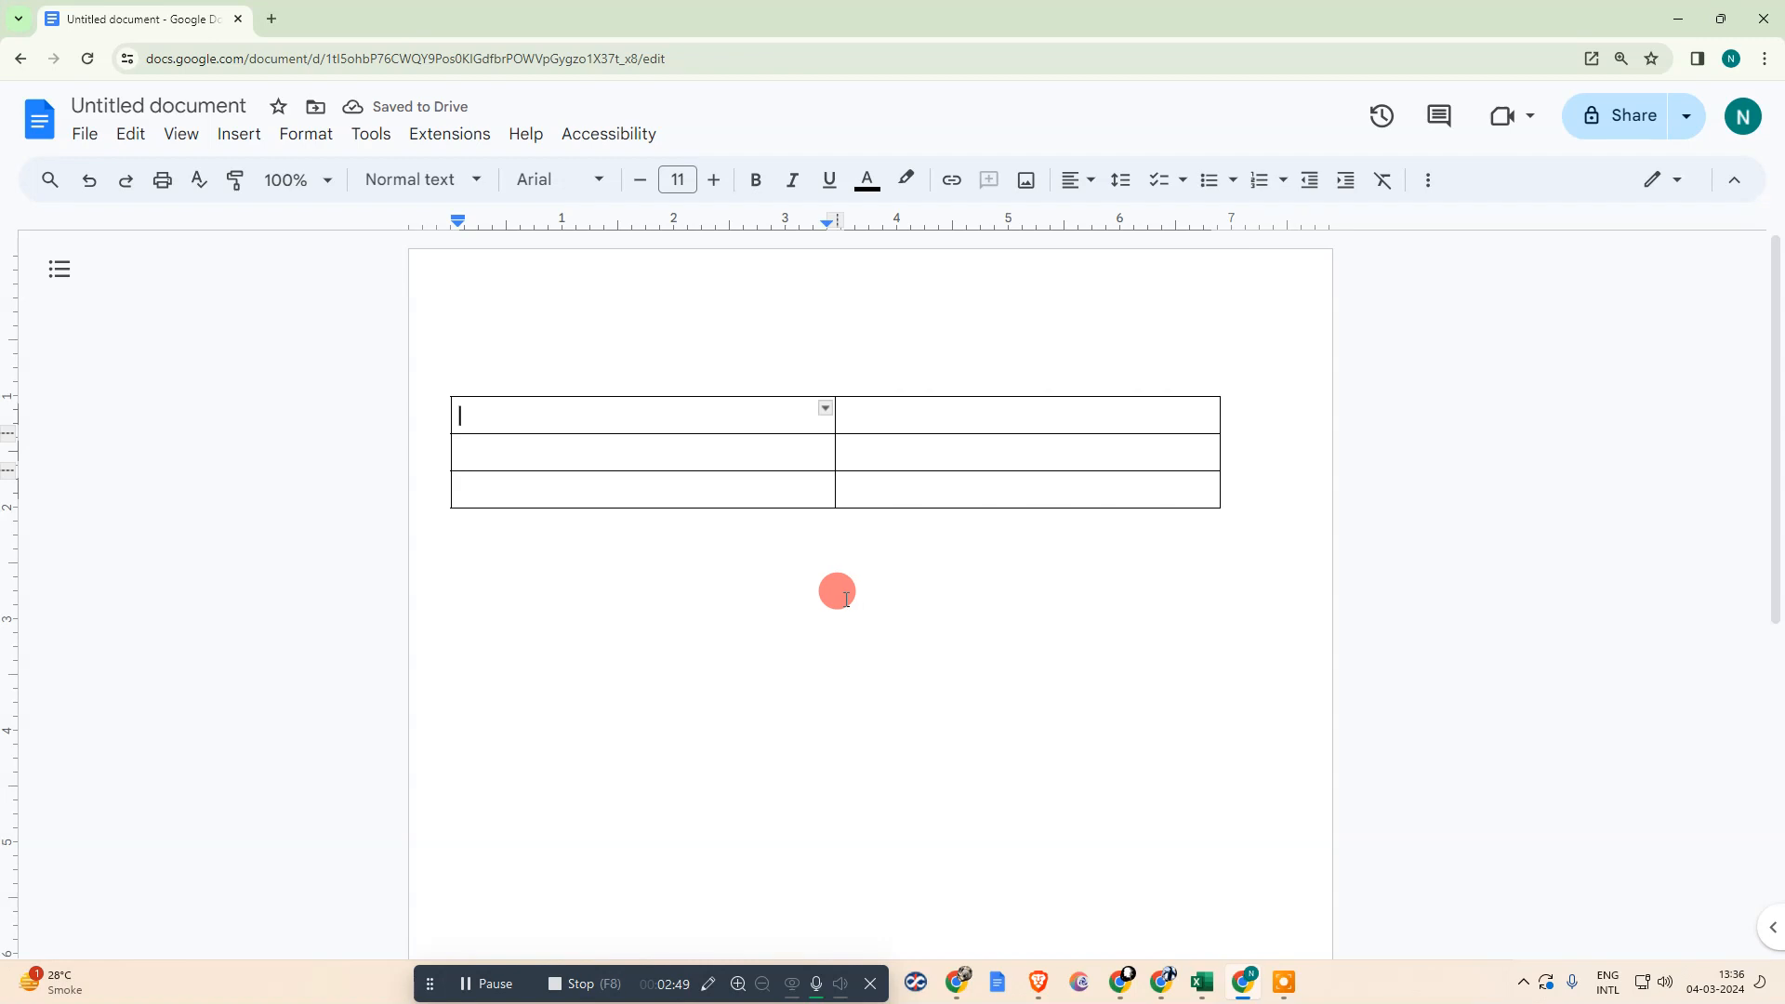
{"action": "key", "text": "ctrl+z"}
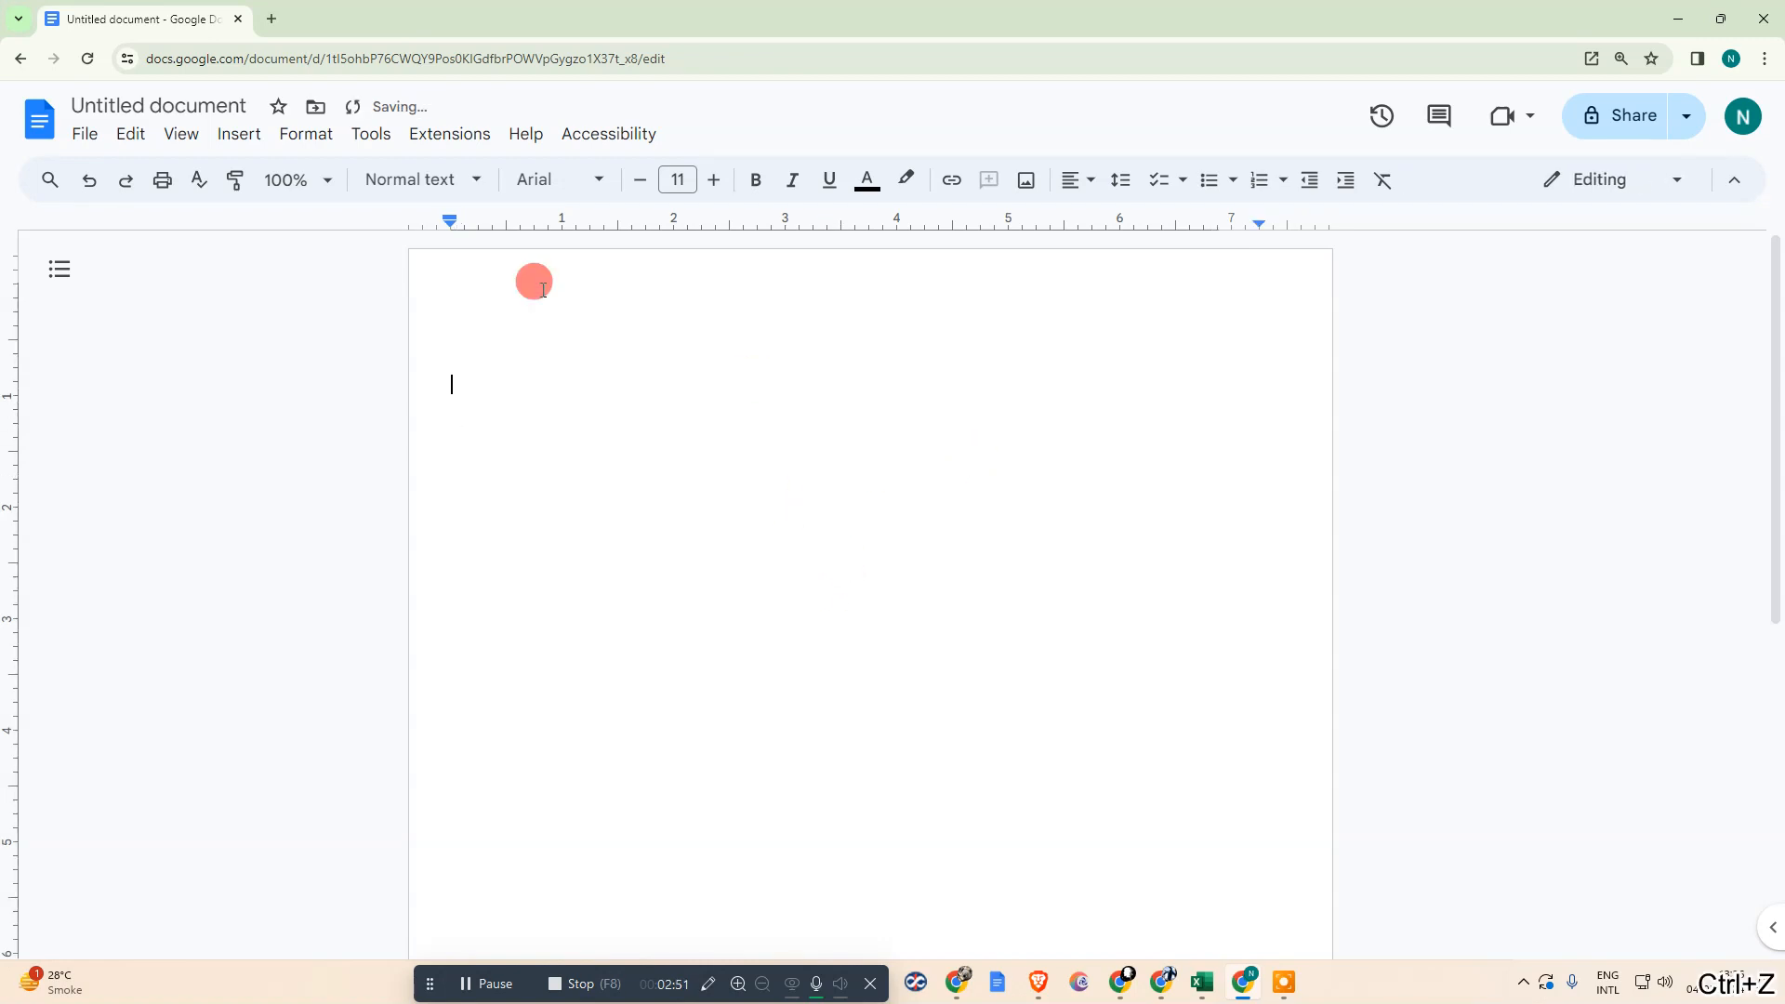
Insert a single-row table with two columns, and undo the insertion.
{"action": "left_click", "coordinate": [212, 135]}
{"action": "mouse_move", "coordinate": [361, 222]}
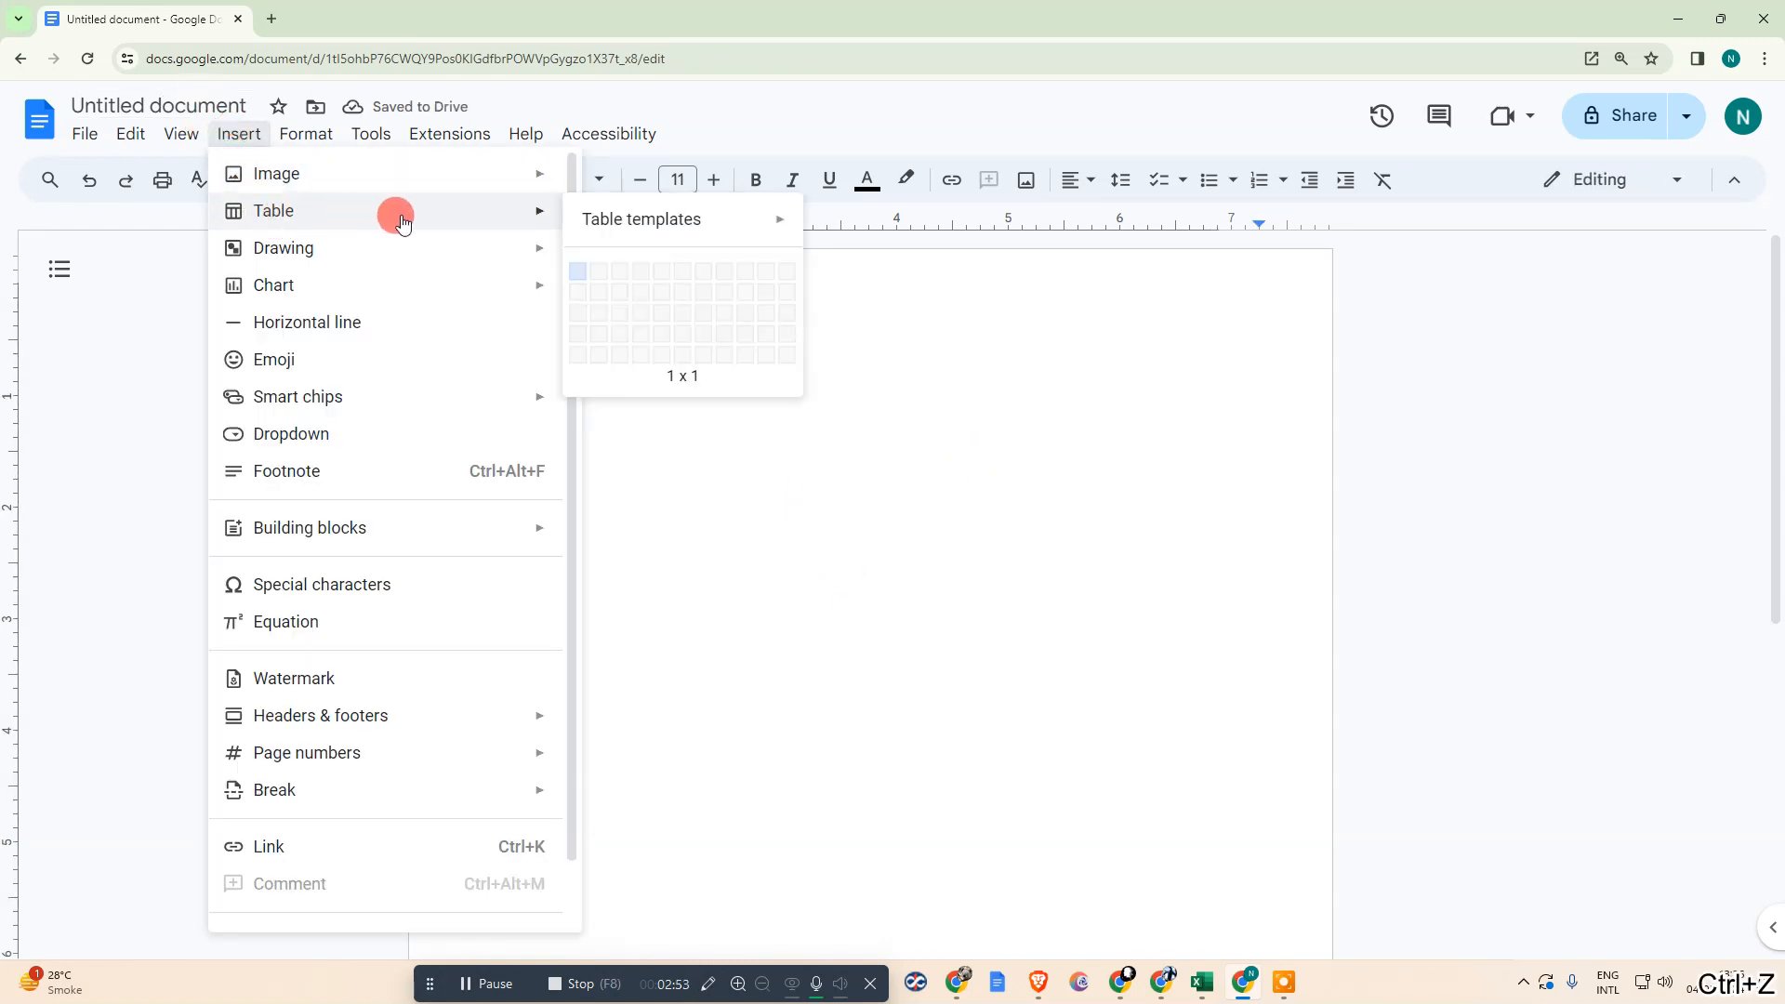
{"action": "left_click", "coordinate": [602, 277]}
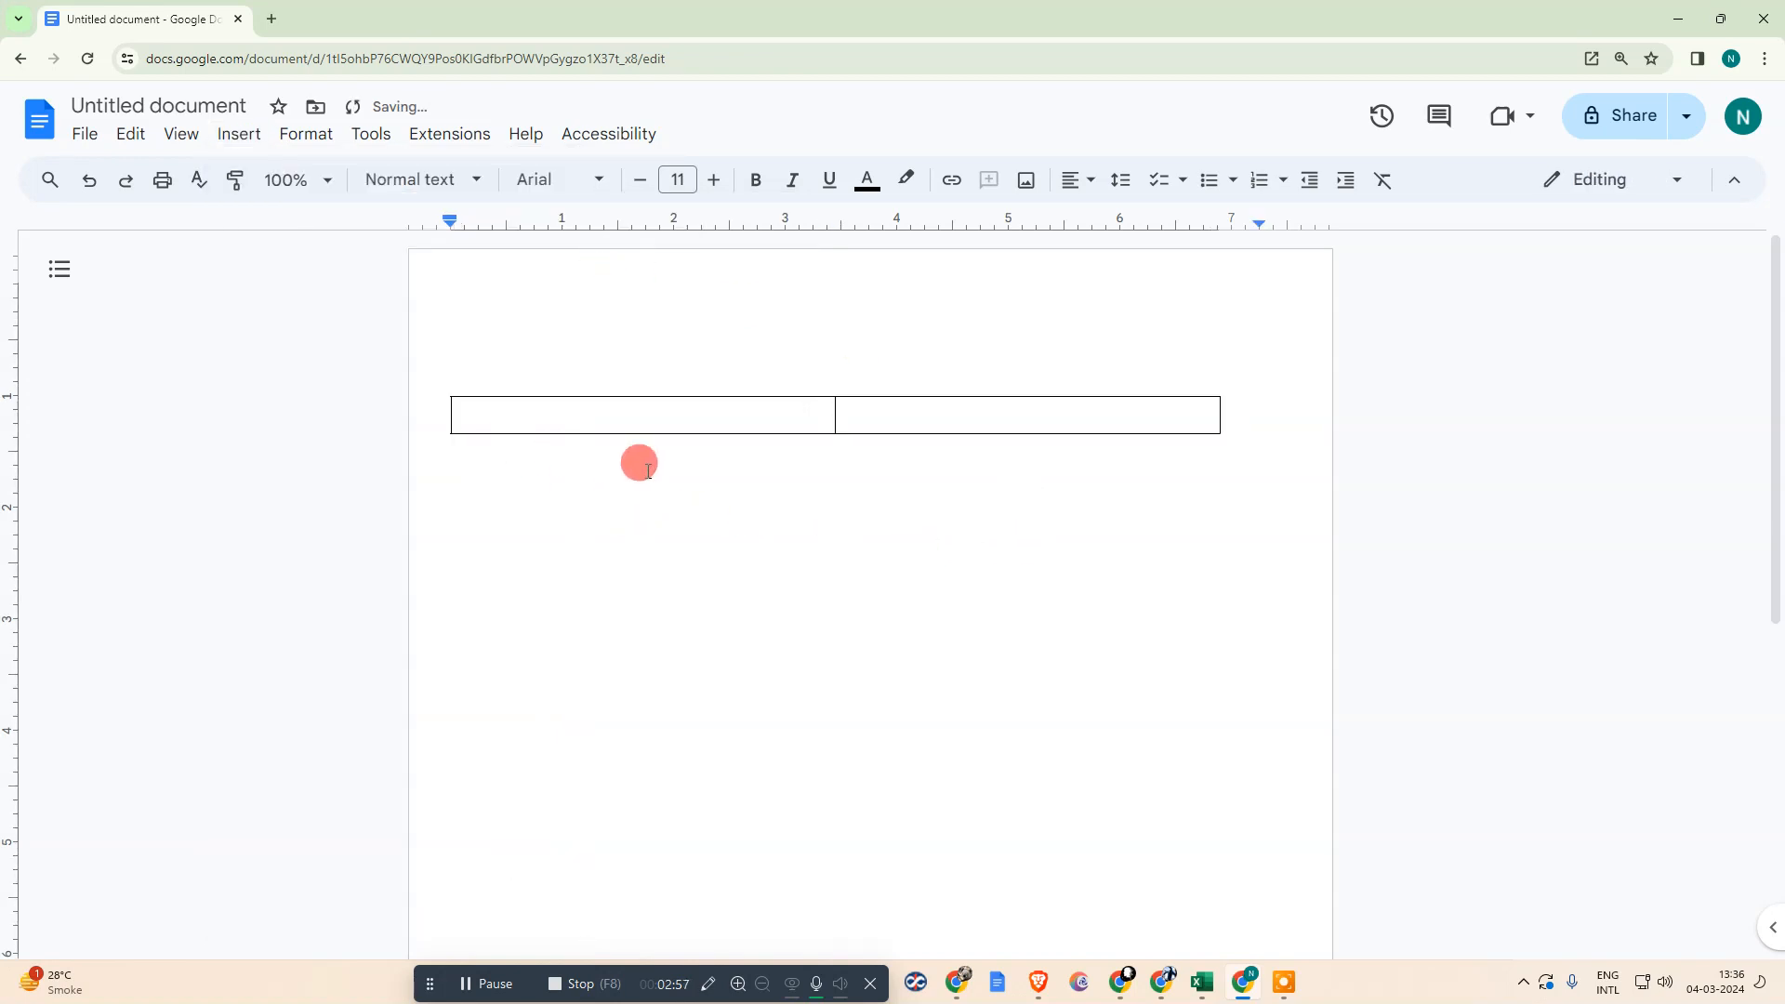
{"action": "key", "text": "ctrl+z"}
Insert a single-row table with three columns below the blank lines.
{"action": "left_click", "coordinate": [238, 135]}
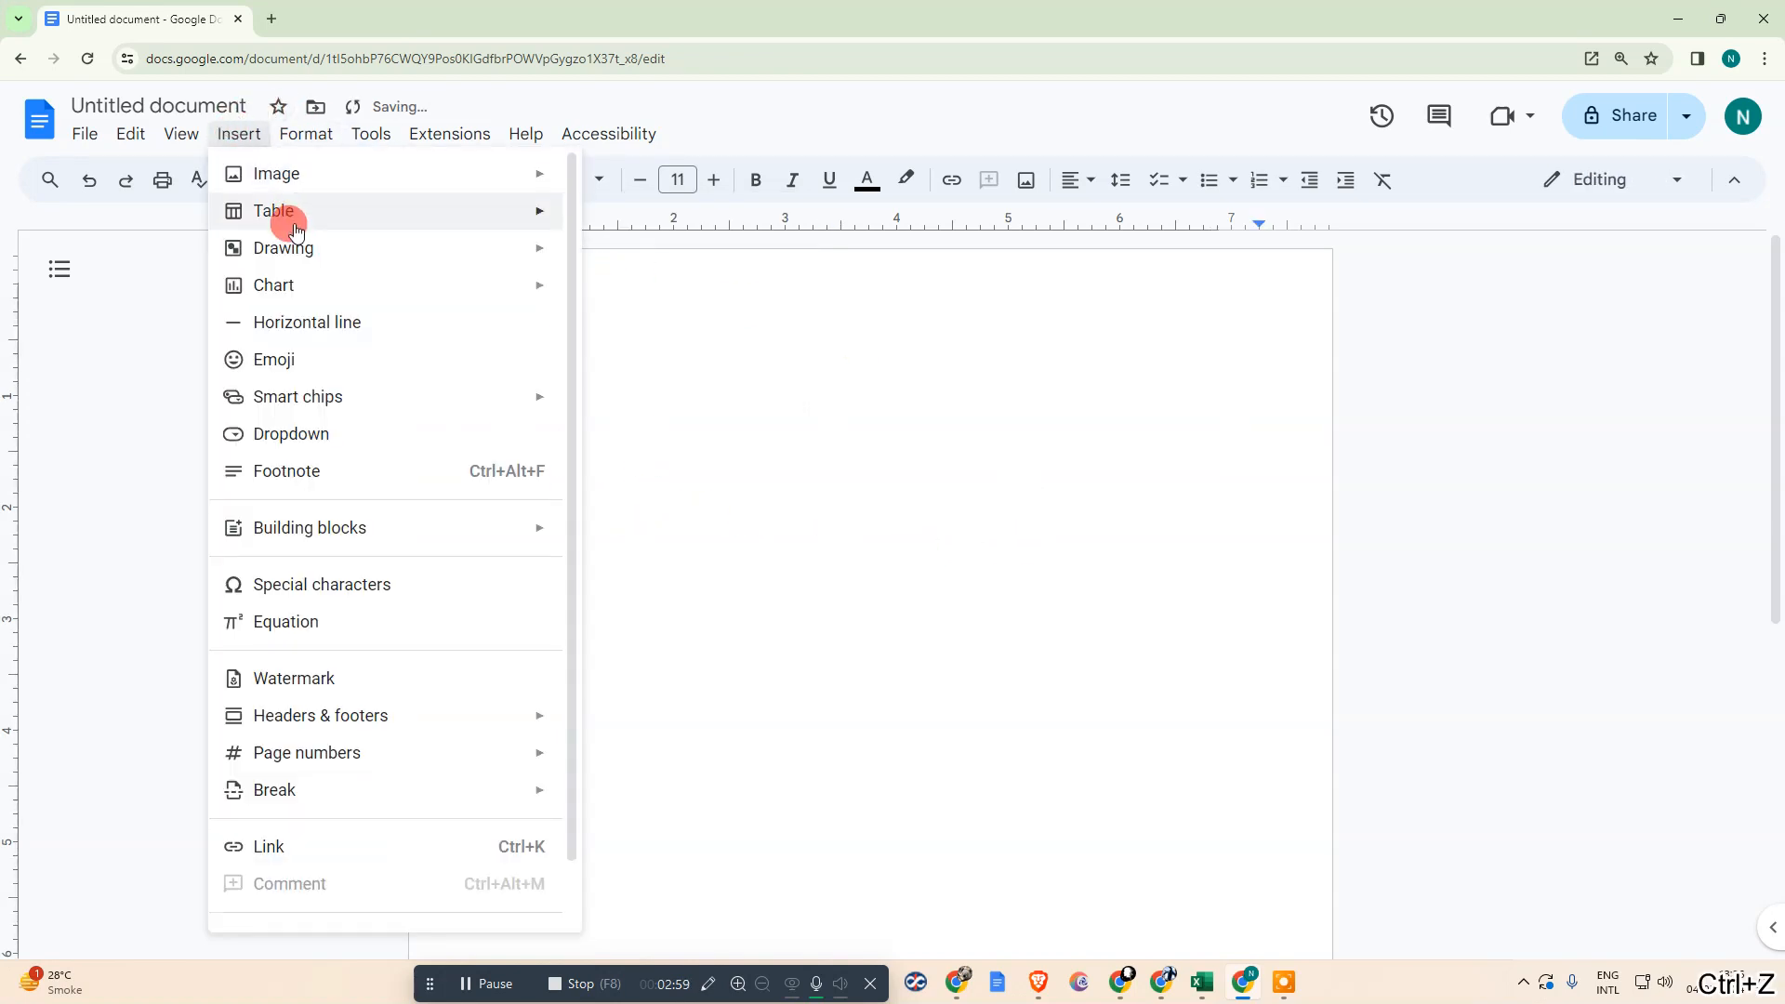
{"action": "mouse_move", "coordinate": [426, 202]}
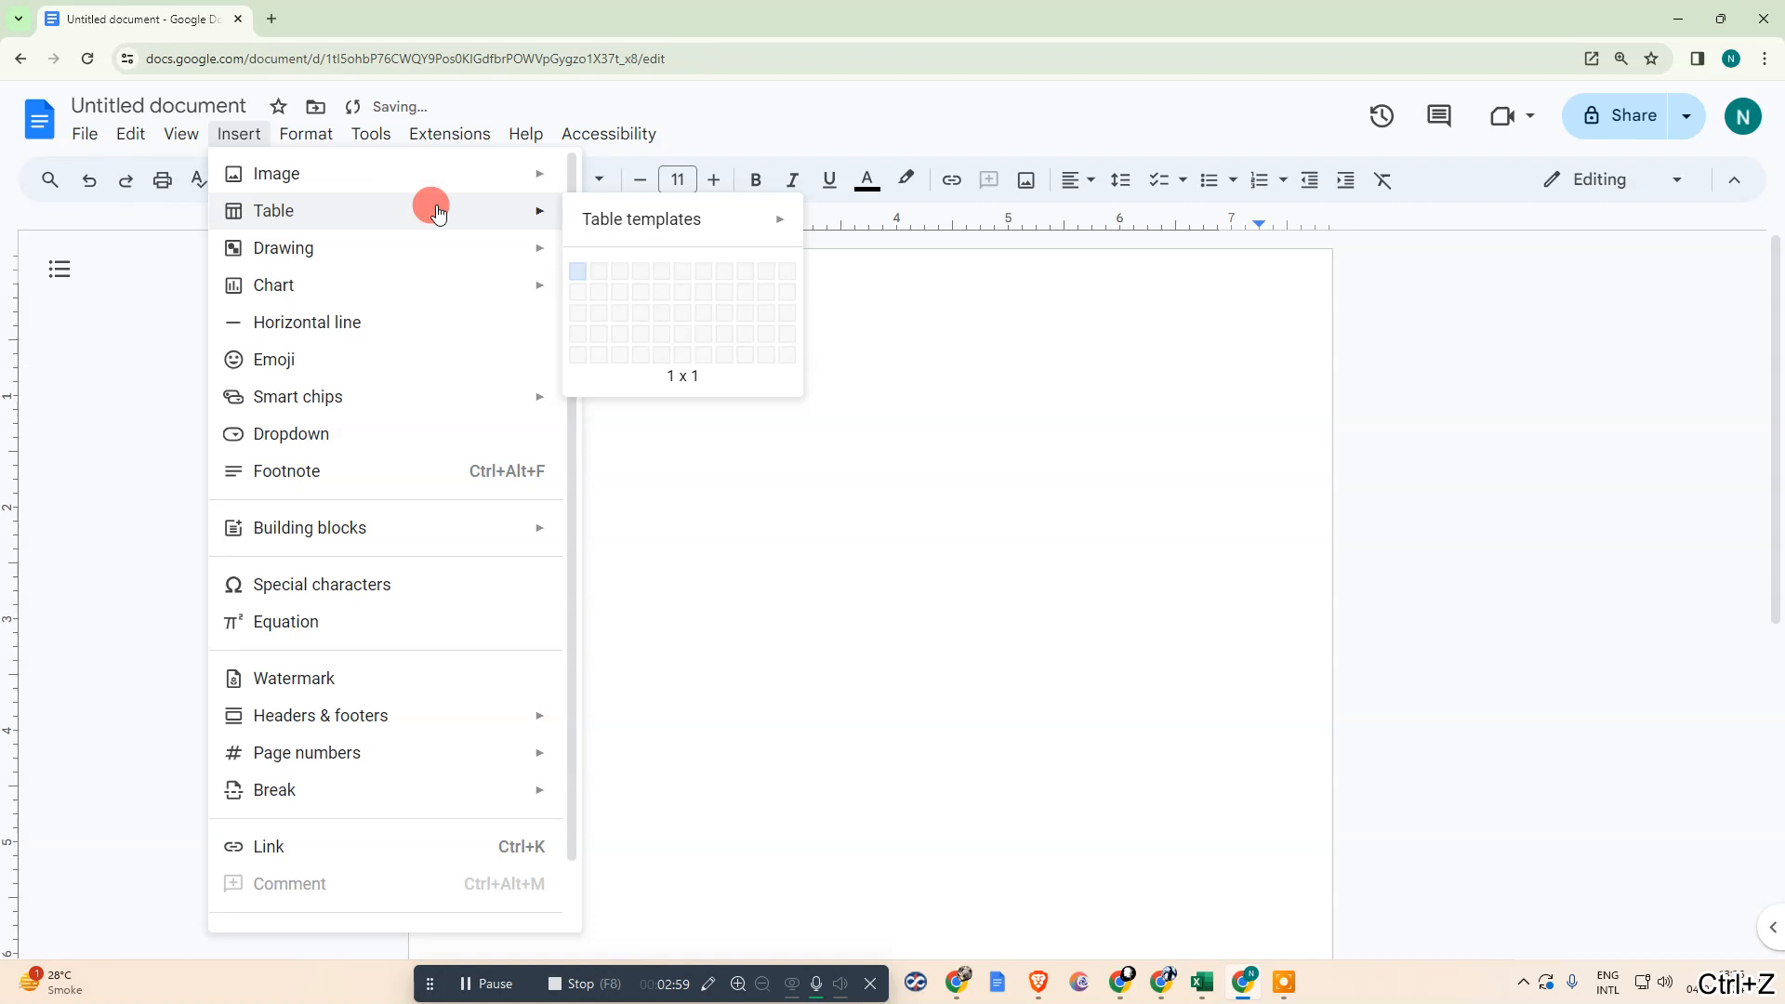
{"action": "left_click", "coordinate": [618, 276]}
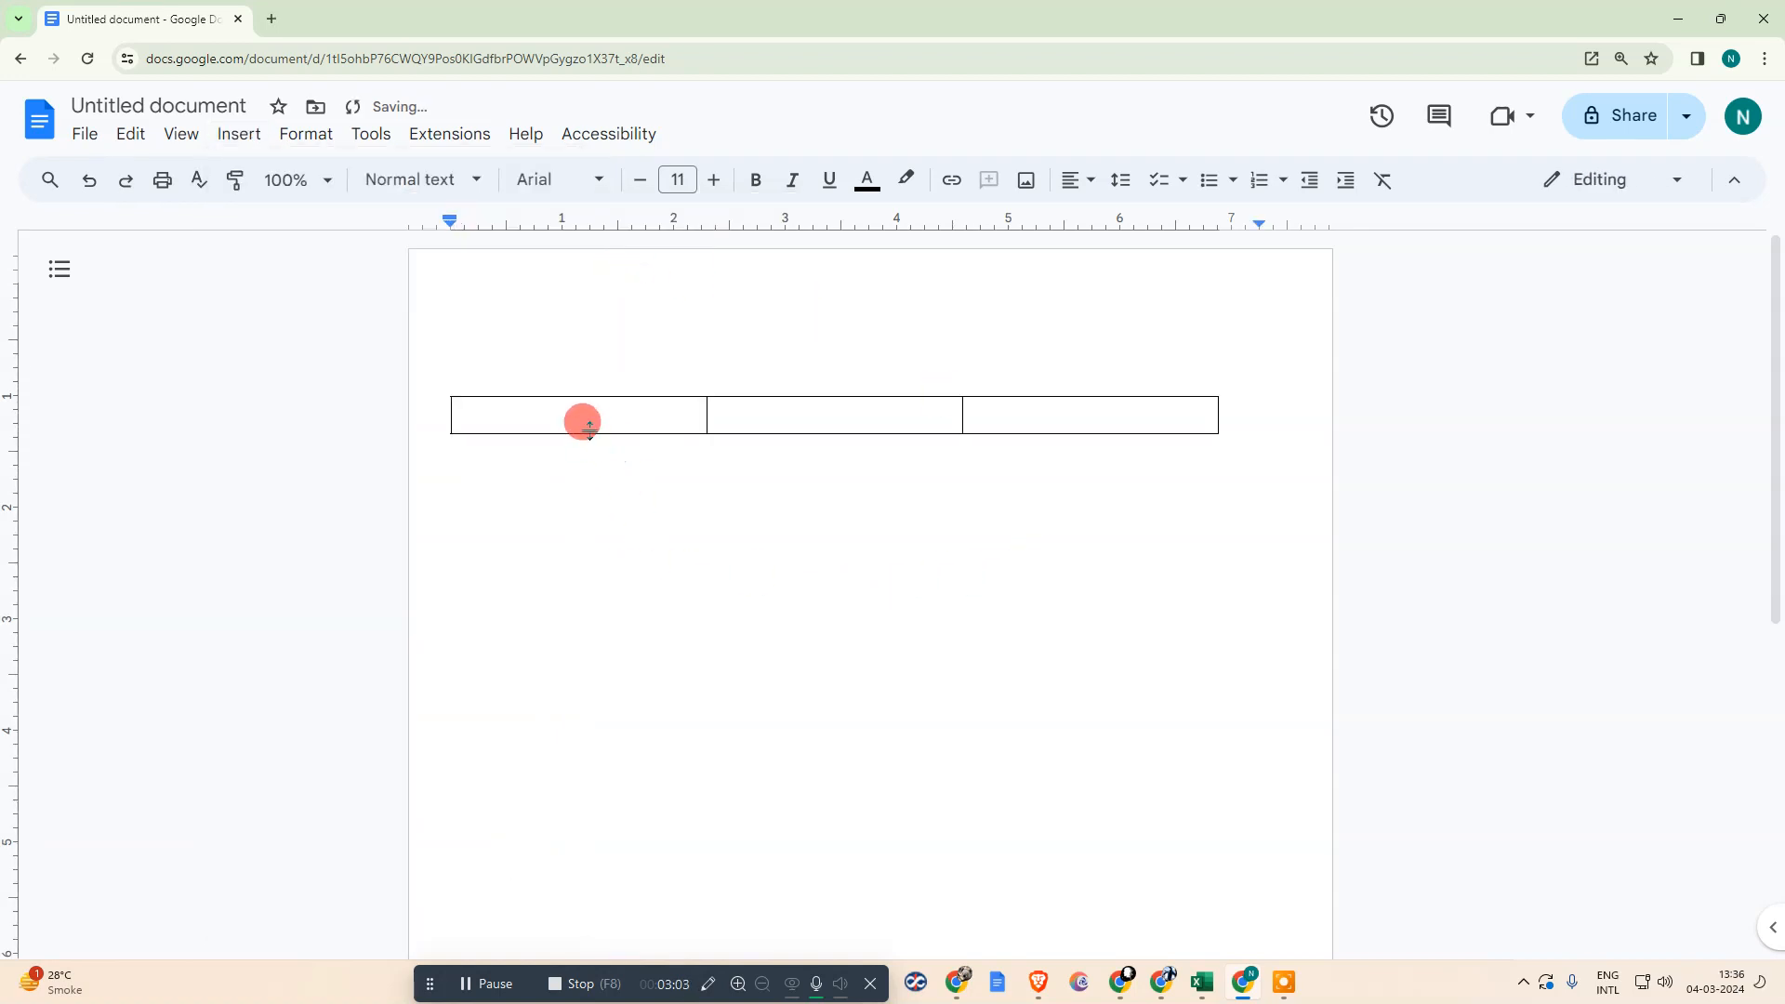
{"action": "type", "text": "asdf"}
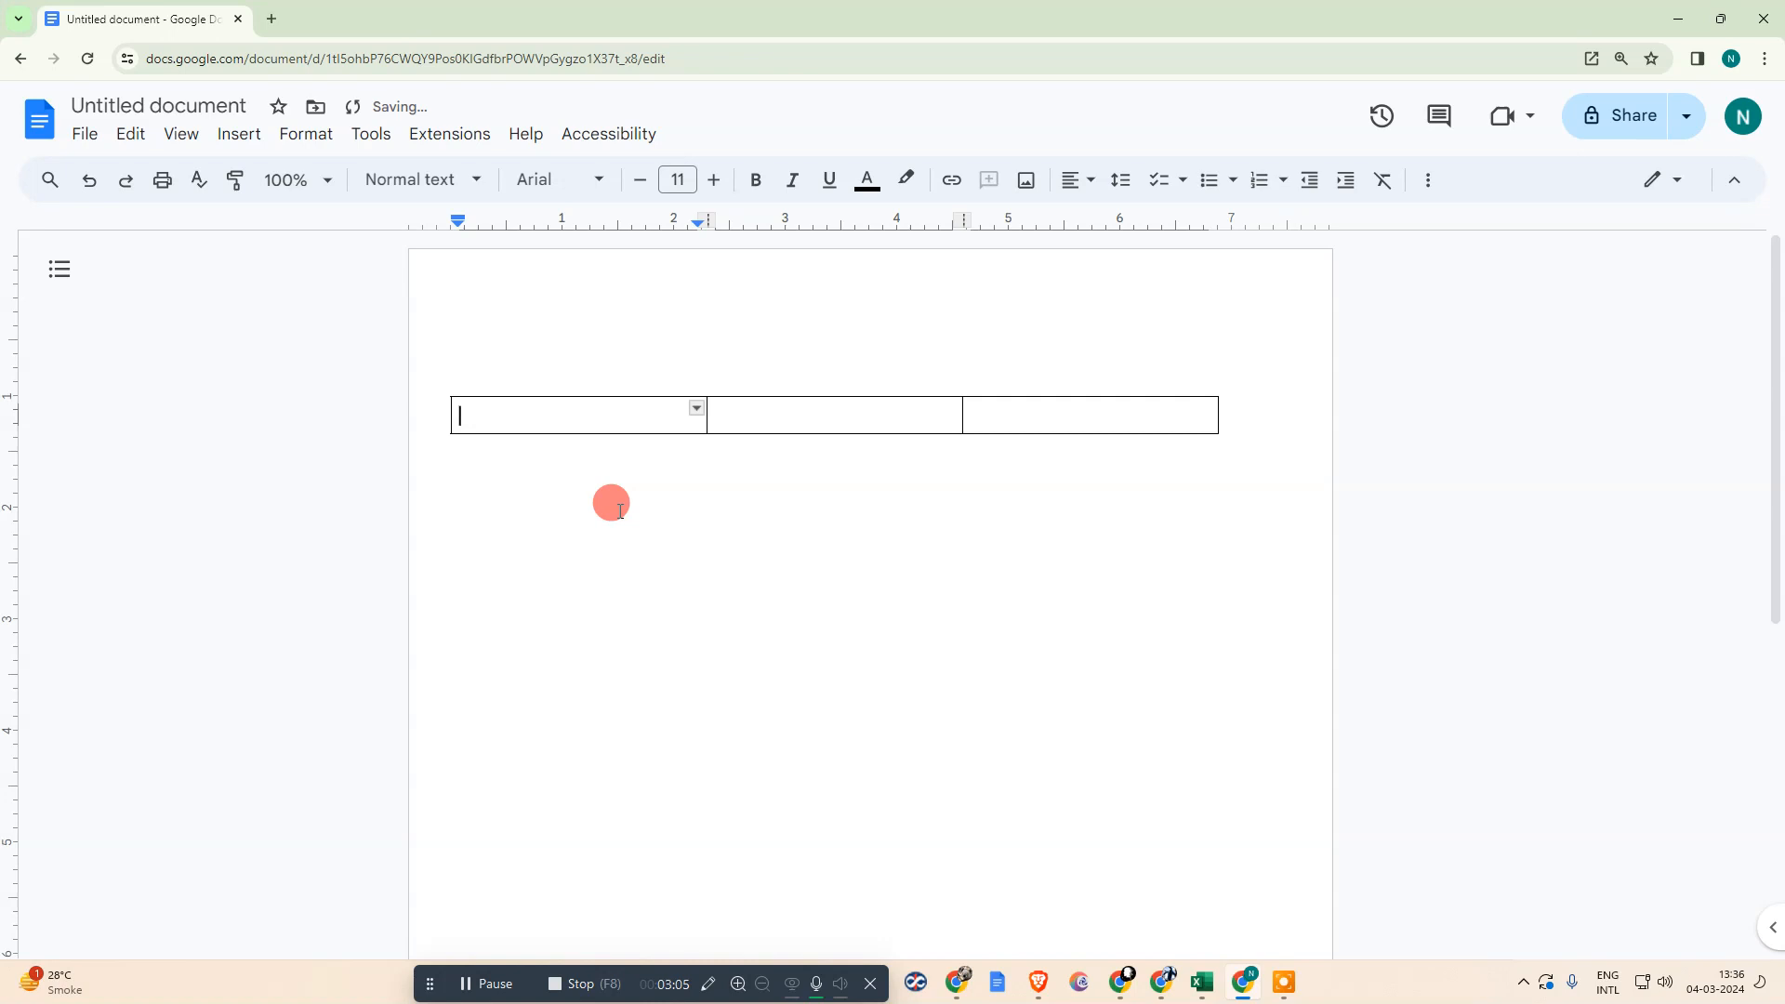
Fill the first table cell with several lines of repeated "asdf" placeholder text.
{"action": "type", "text": "a"}
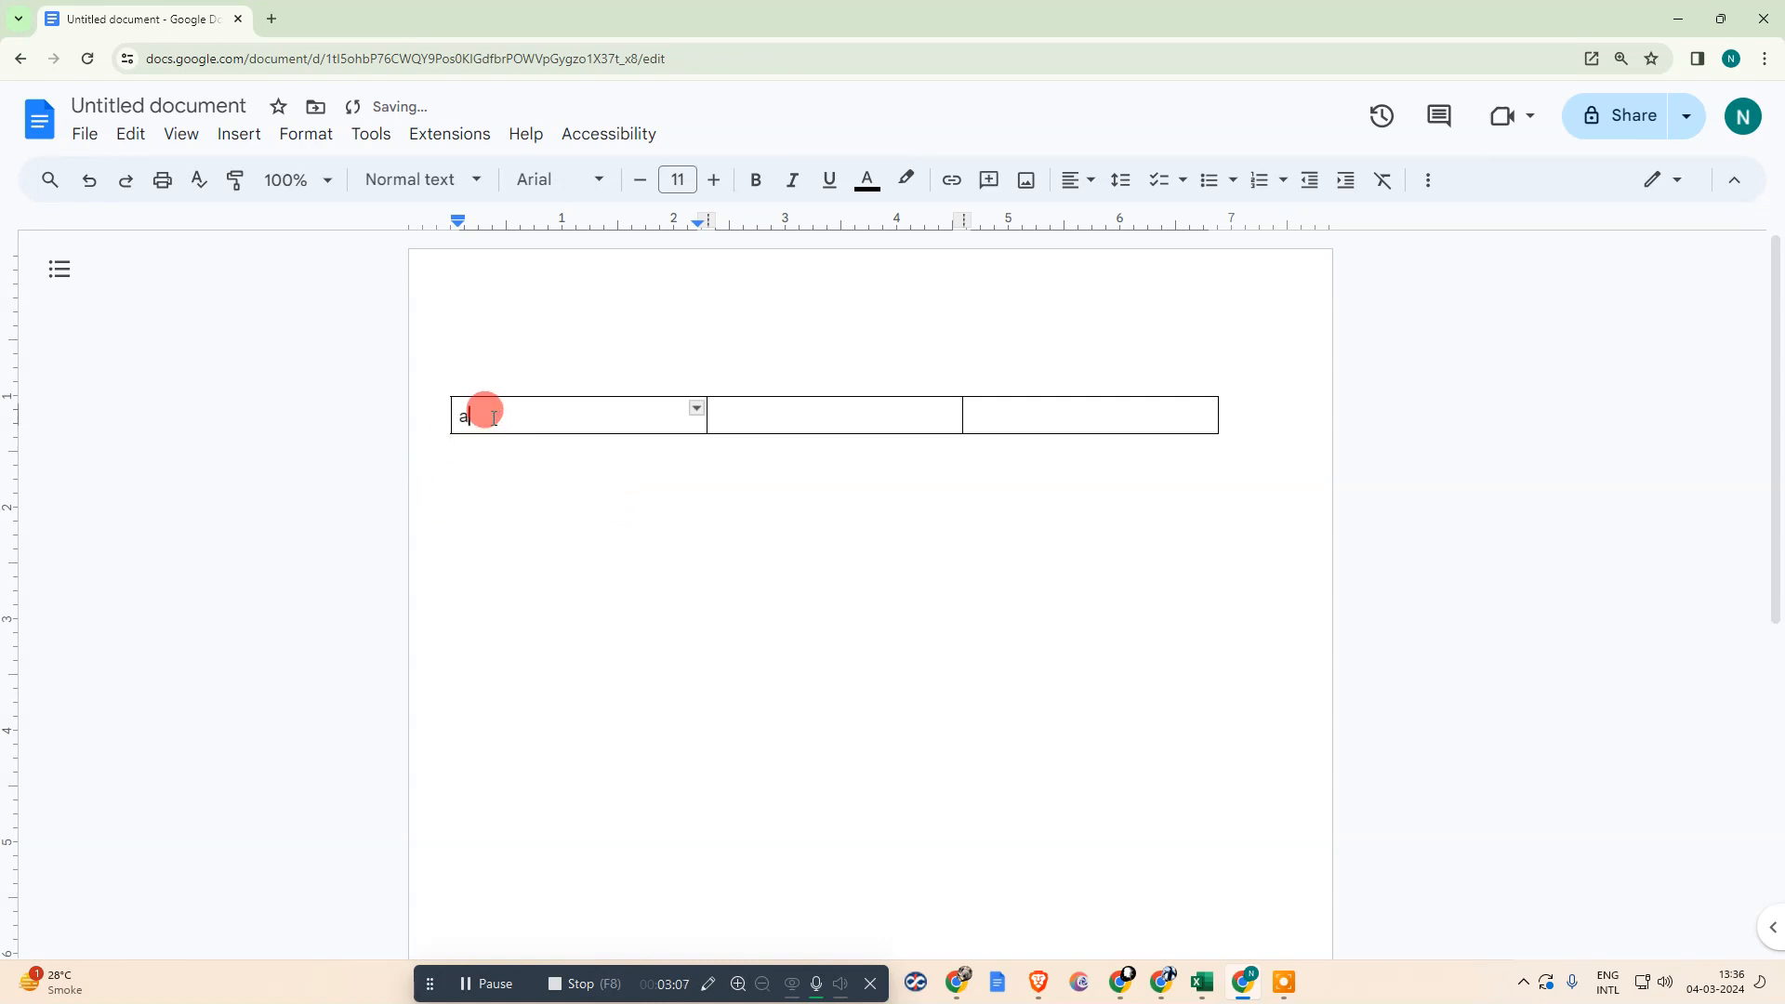
{"action": "type", "text": "sdf"}
{"action": "key", "text": "Return"}
{"action": "type", "text": "asdfasdf"}
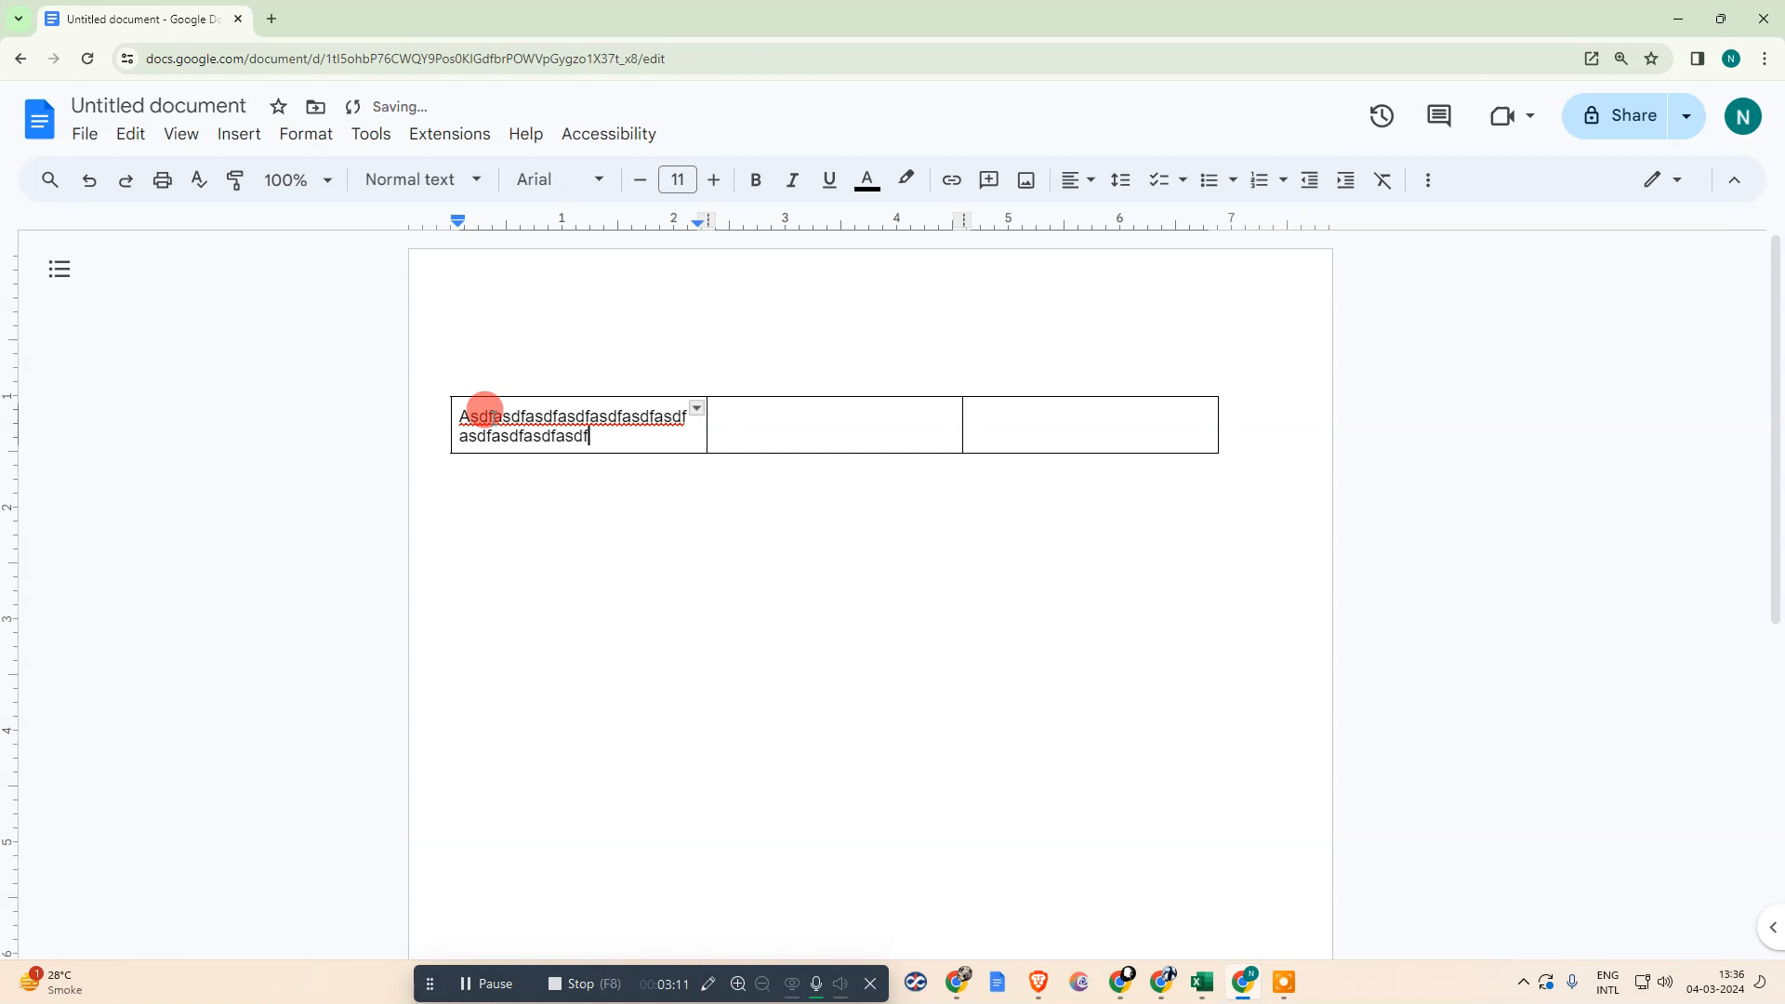
{"action": "type", "text": "asdfasdfasfasfd"}
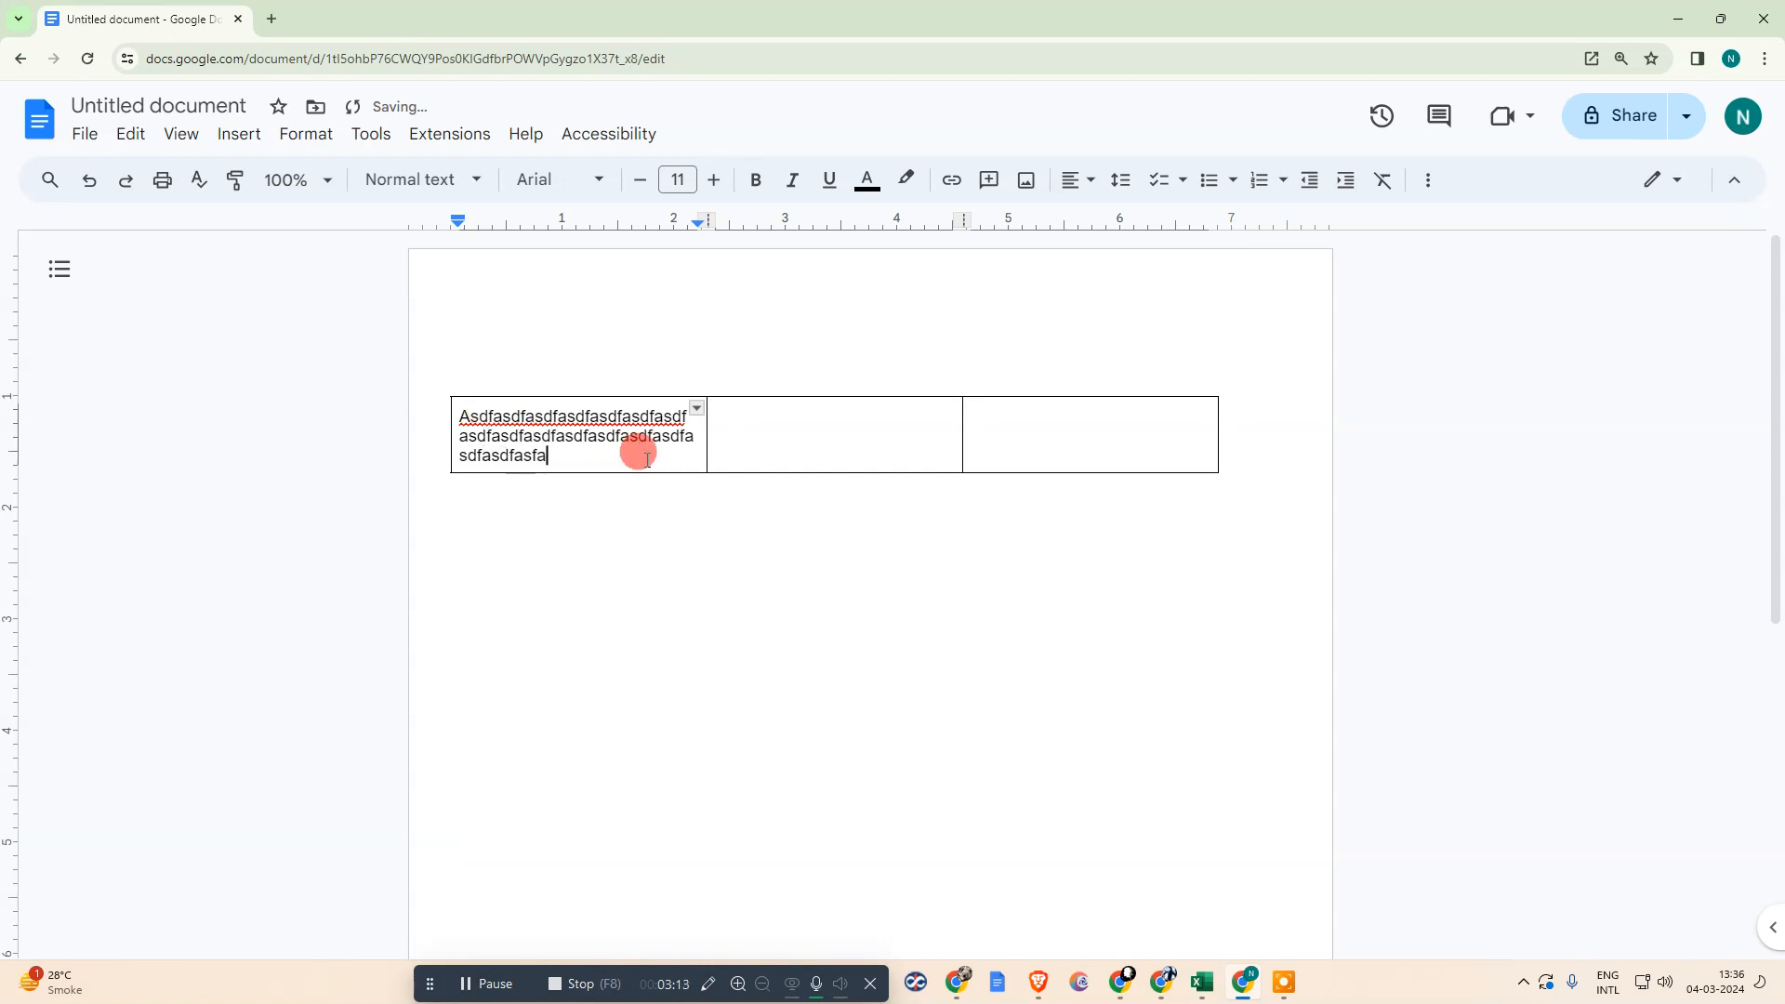
Copy the placeholder text from the first cell into the third cell, leaving the middle cell empty.
{"action": "left_click_drag", "start_coordinate": [598, 446], "coordinate": [433, 423]}
{"action": "key", "text": "ctrl+c"}
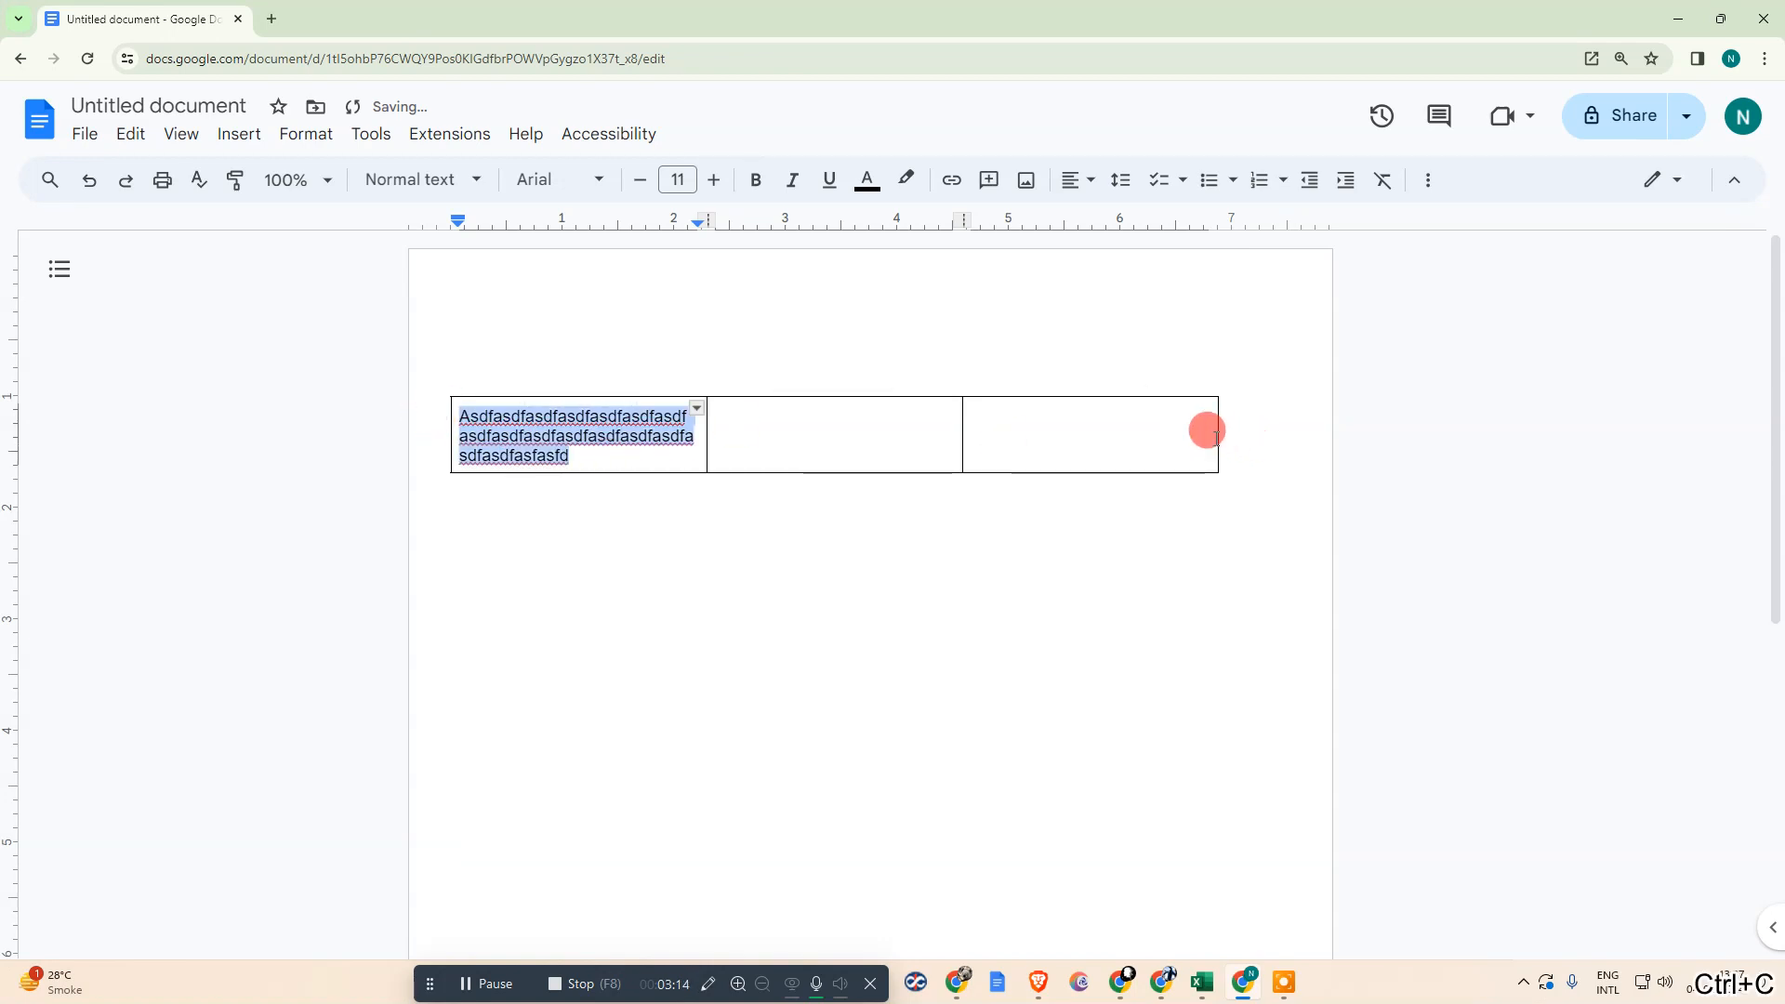
{"action": "left_click", "coordinate": [985, 414]}
{"action": "key", "text": "ctrl+v"}
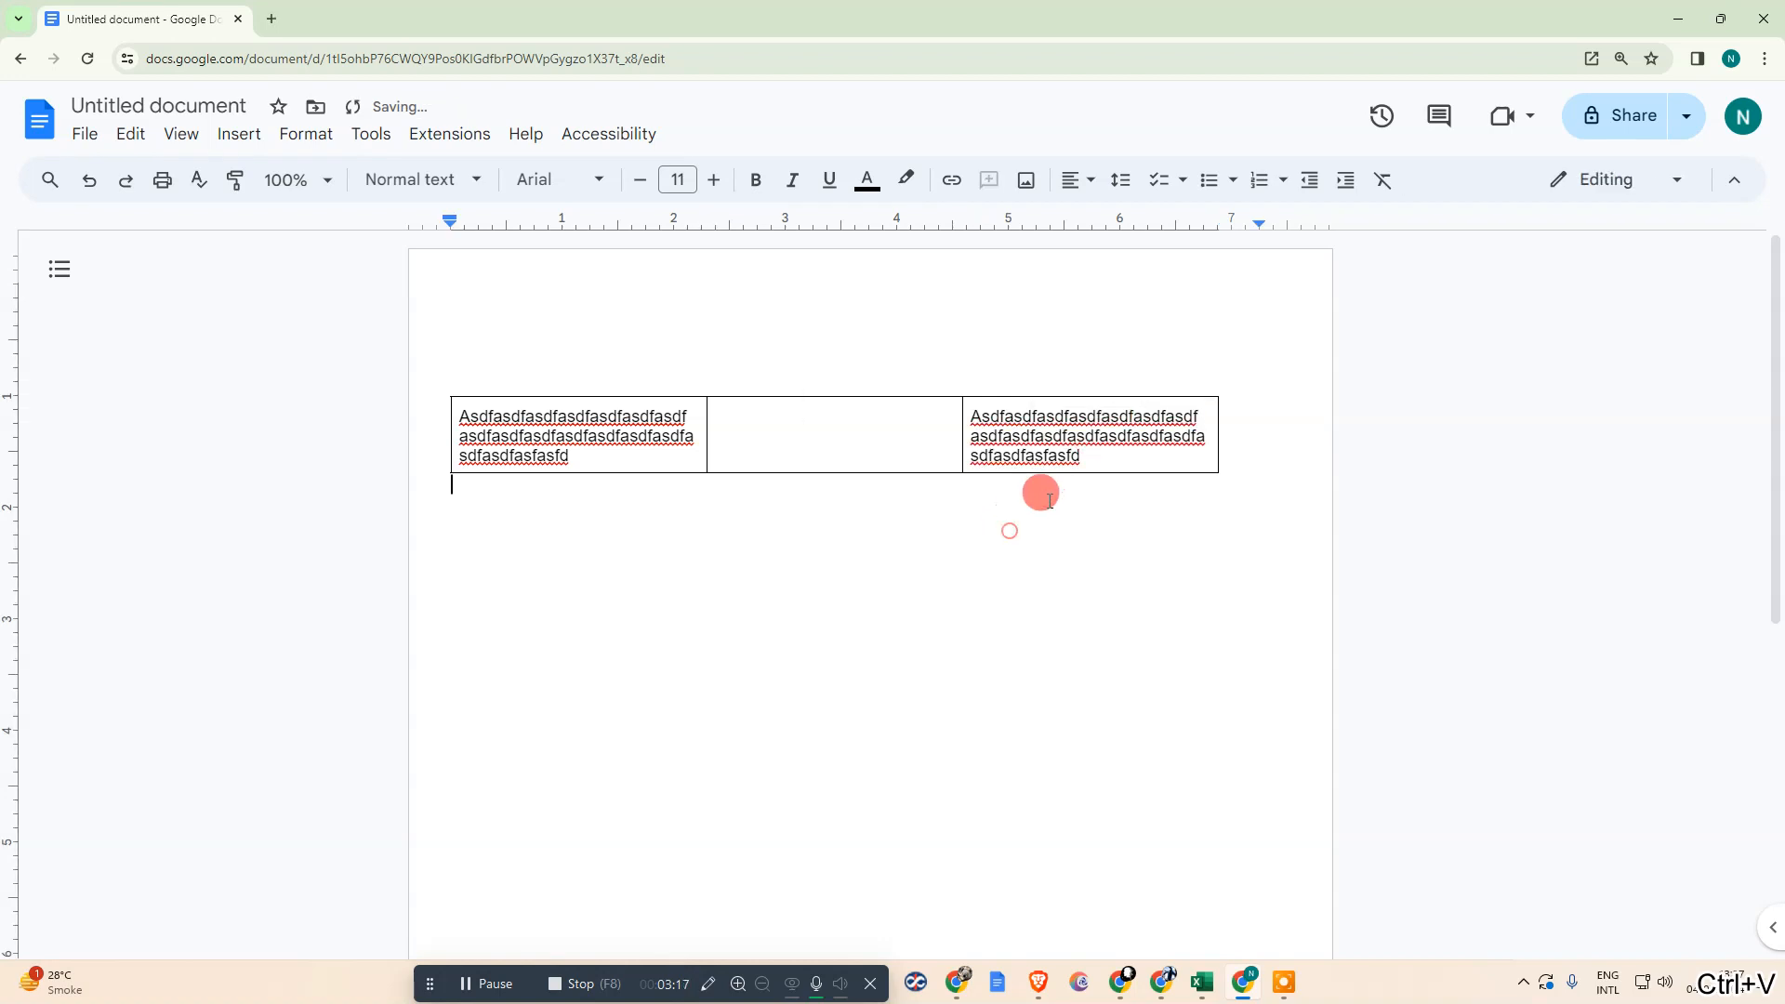
{"action": "left_click_drag", "start_coordinate": [1096, 431], "coordinate": [941, 398]}
{"action": "left_click", "coordinate": [1011, 609]}
Select all three cells of the table and set their border width to 0pt.
{"action": "left_click", "coordinate": [673, 412]}
{"action": "left_click", "coordinate": [742, 448]}
{"action": "left_click_drag", "start_coordinate": [450, 390], "coordinate": [1158, 450]}
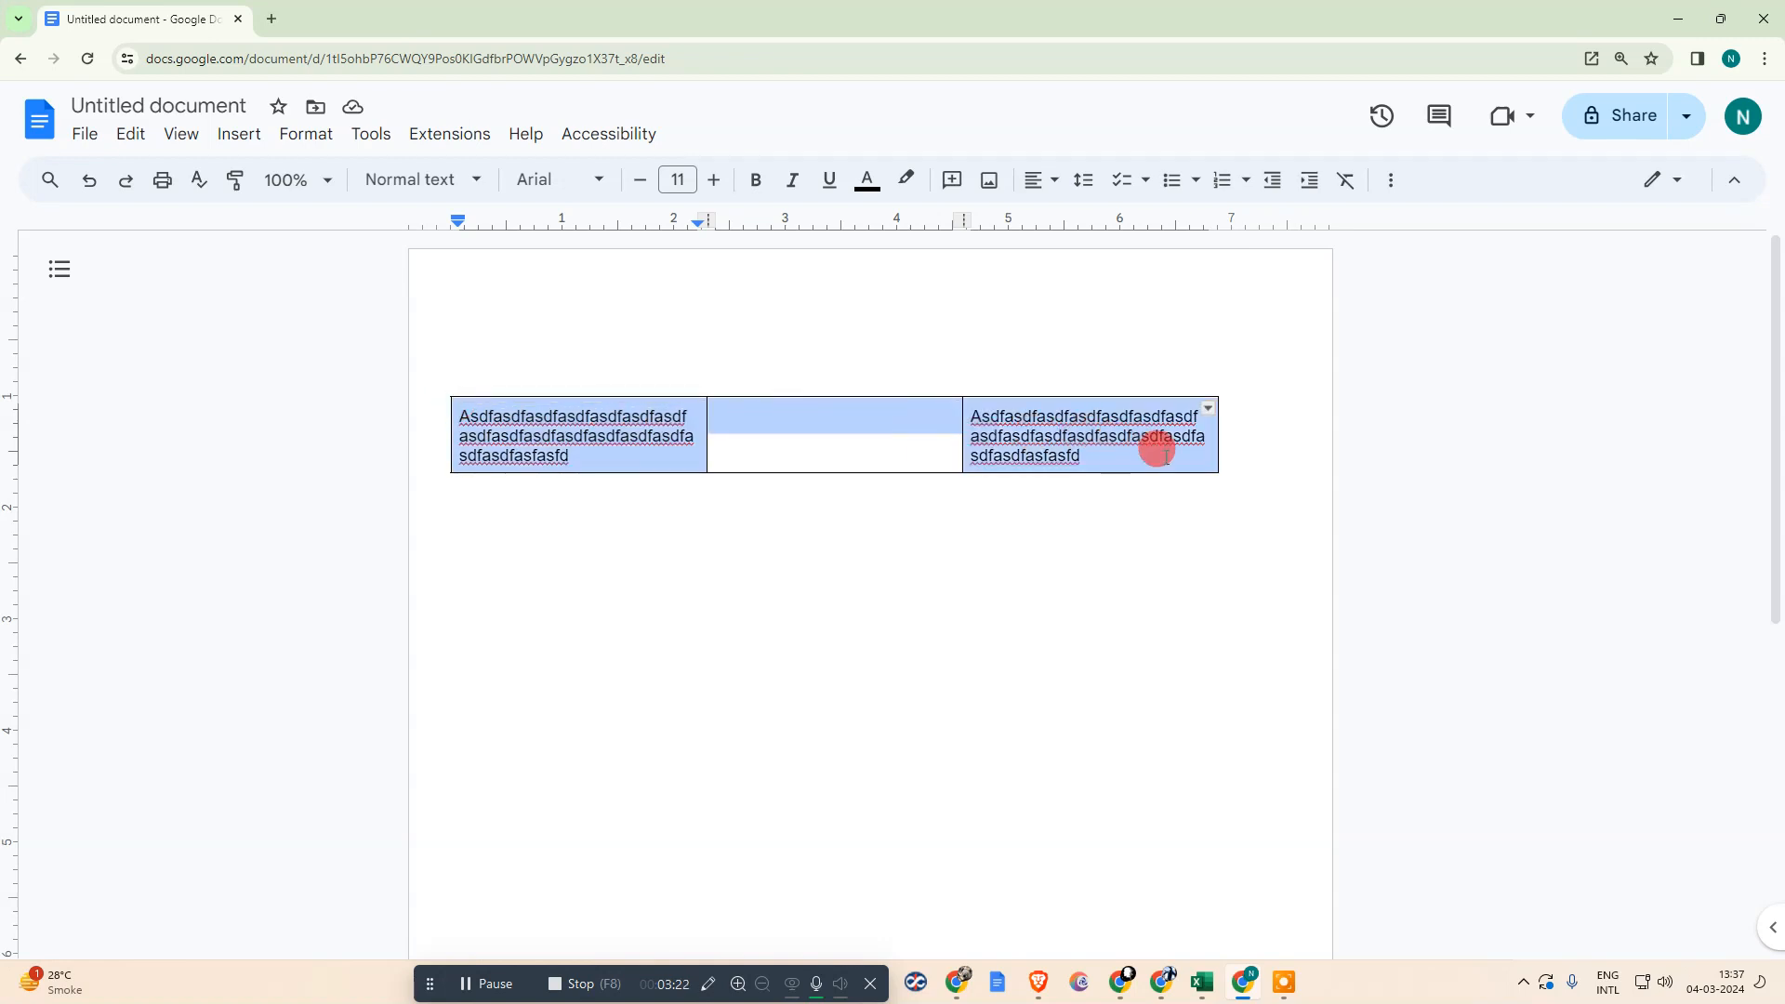
{"action": "left_click", "coordinate": [852, 481]}
{"action": "left_click", "coordinate": [462, 407]}
{"action": "left_click_drag", "start_coordinate": [456, 401], "coordinate": [1121, 444]}
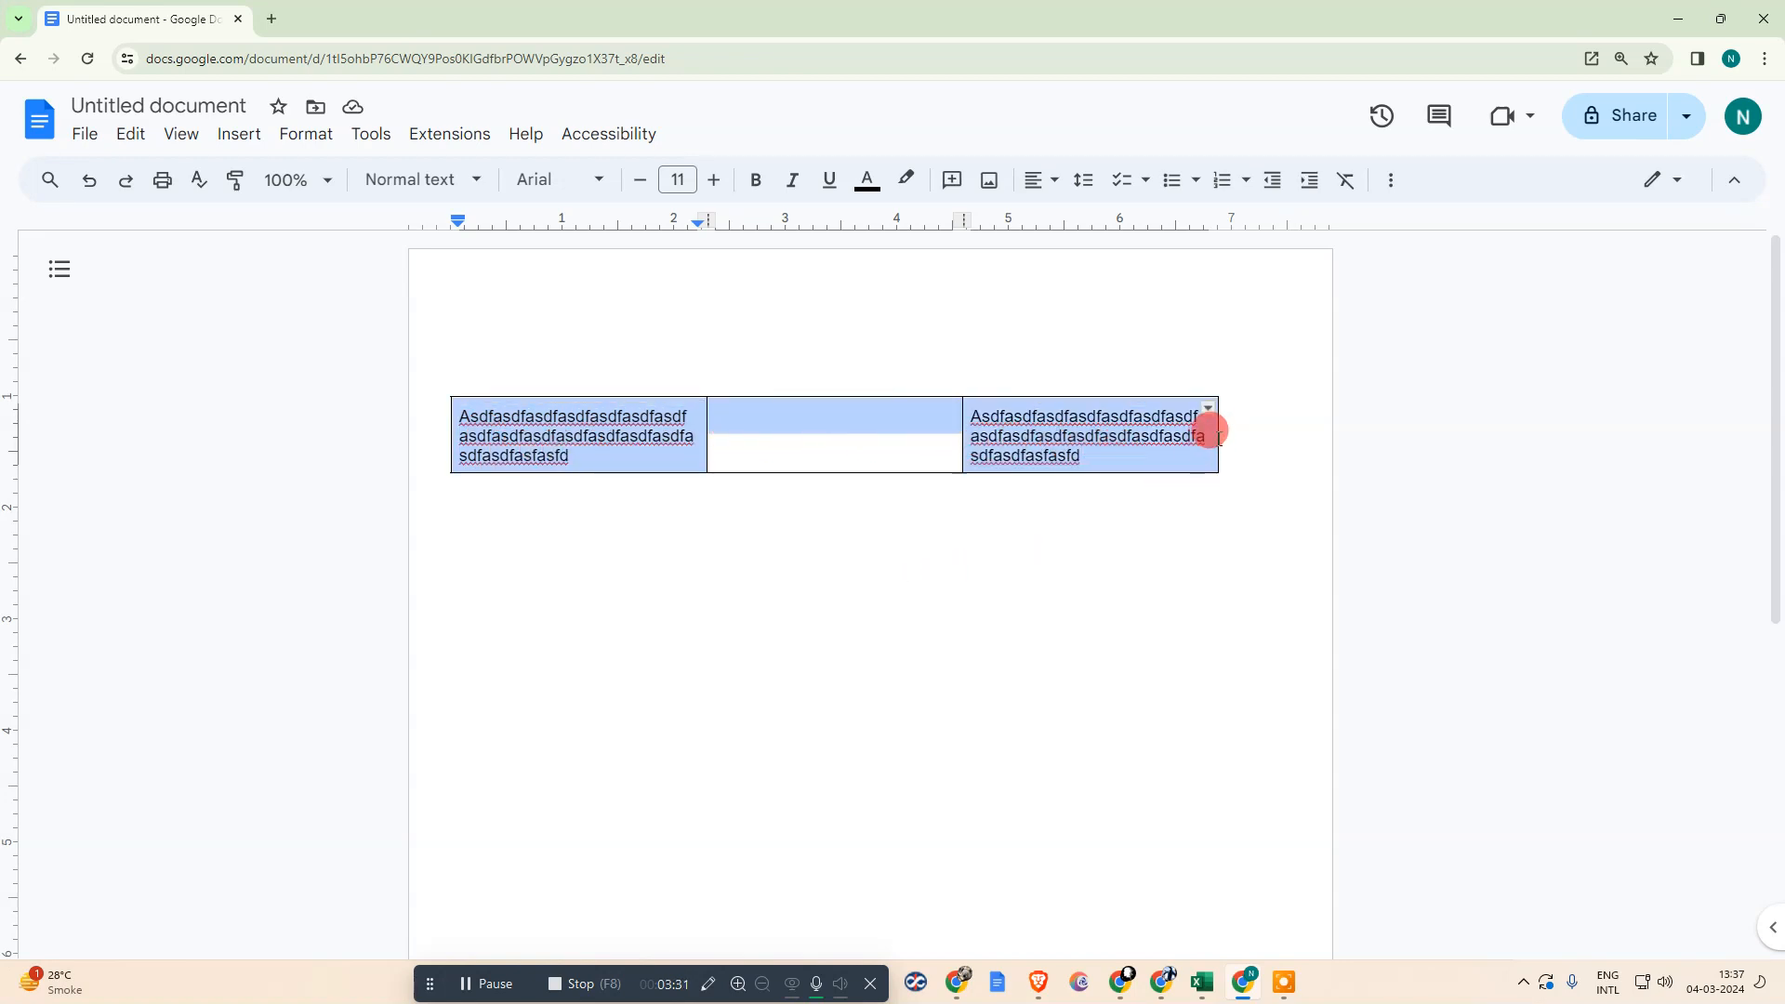
{"action": "left_click", "coordinate": [1209, 411]}
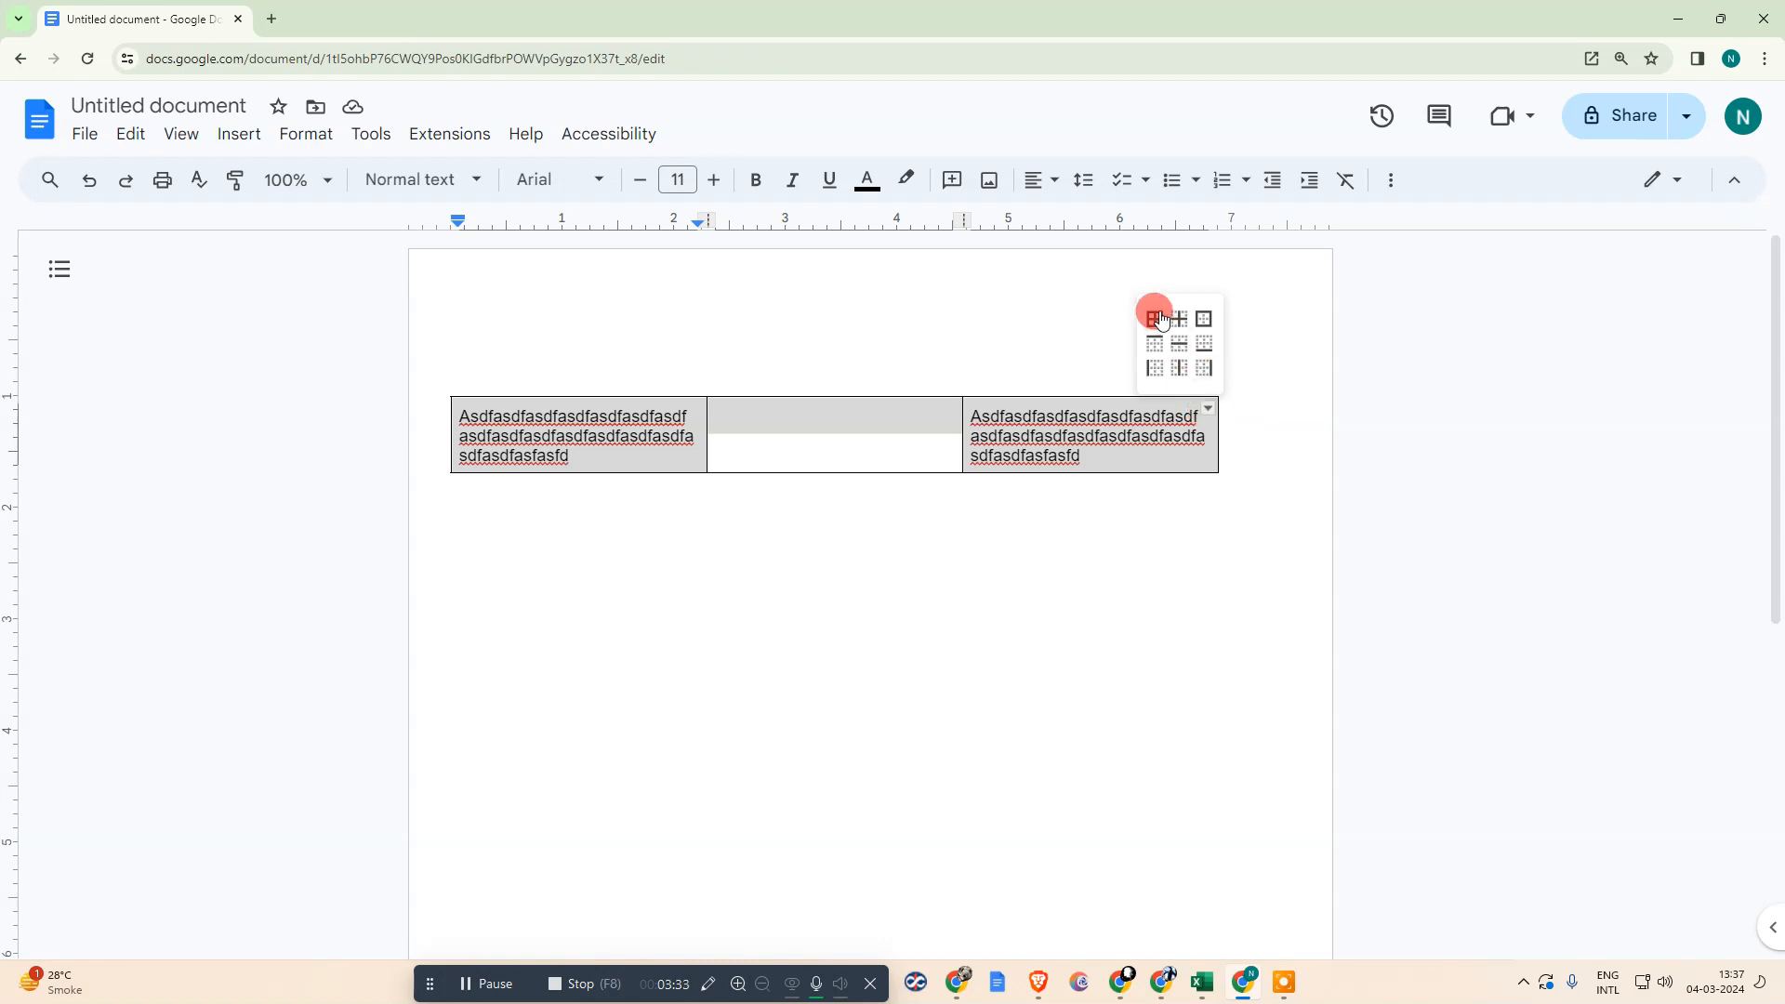
{"action": "left_click", "coordinate": [1389, 183]}
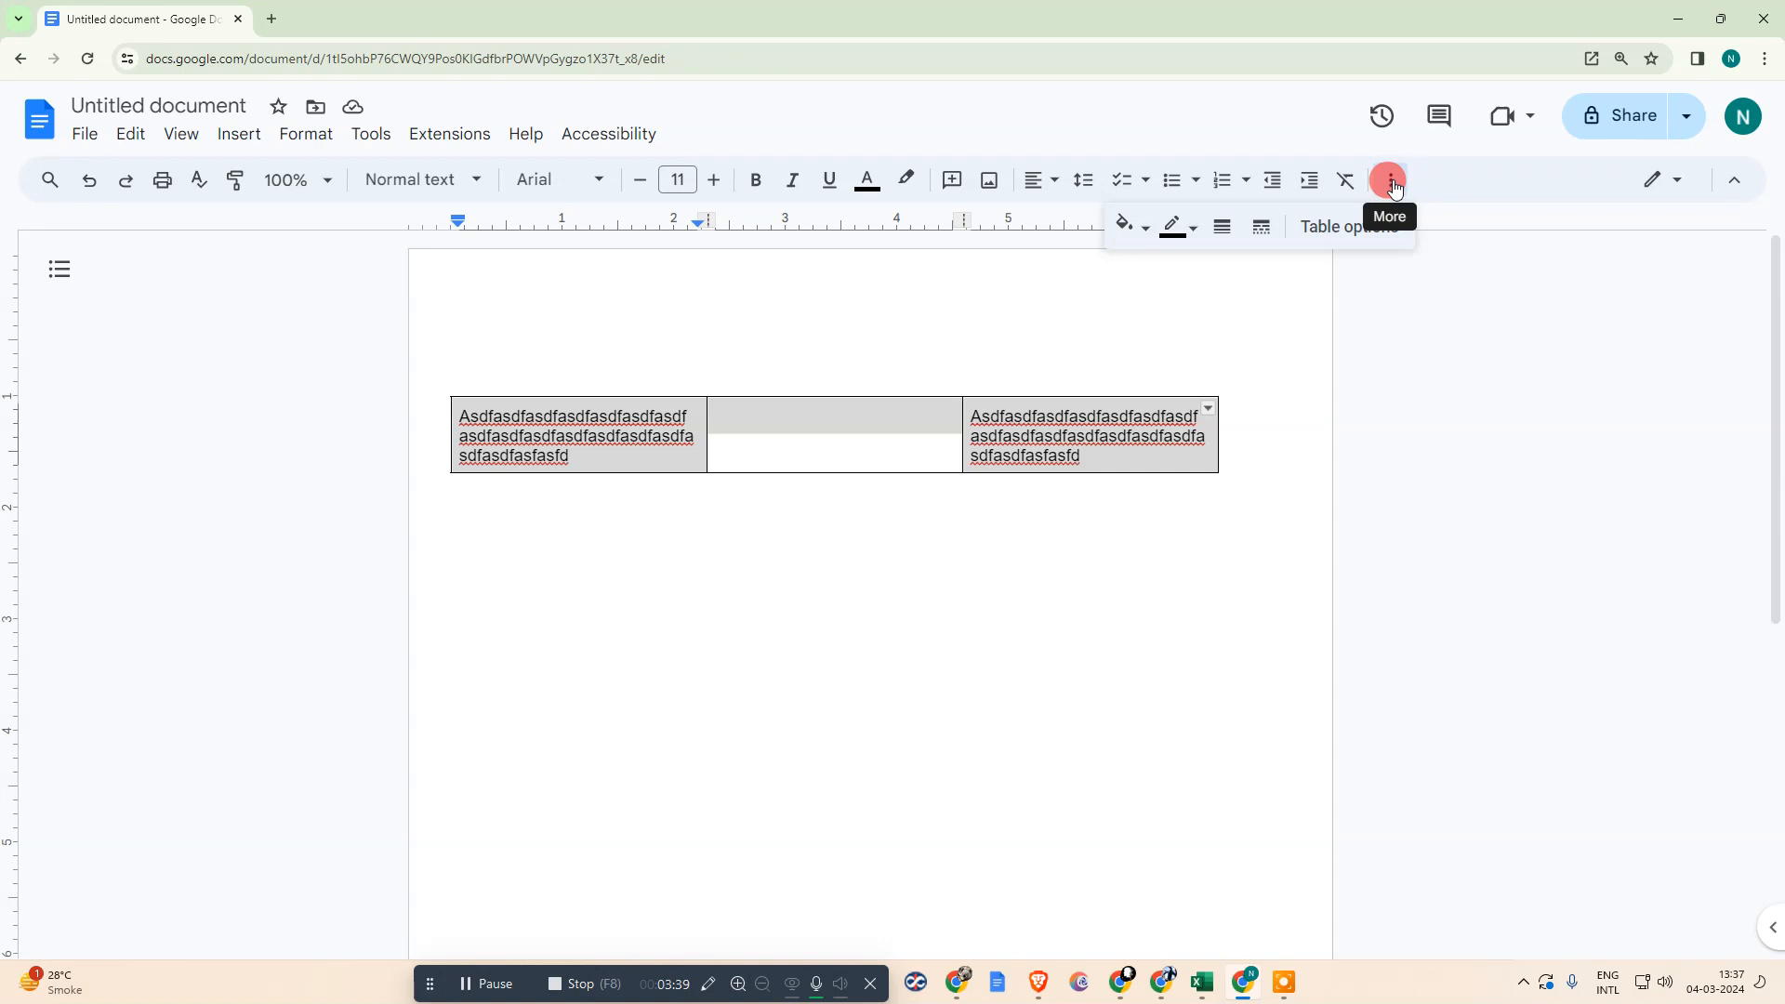
{"action": "left_click", "coordinate": [1218, 233]}
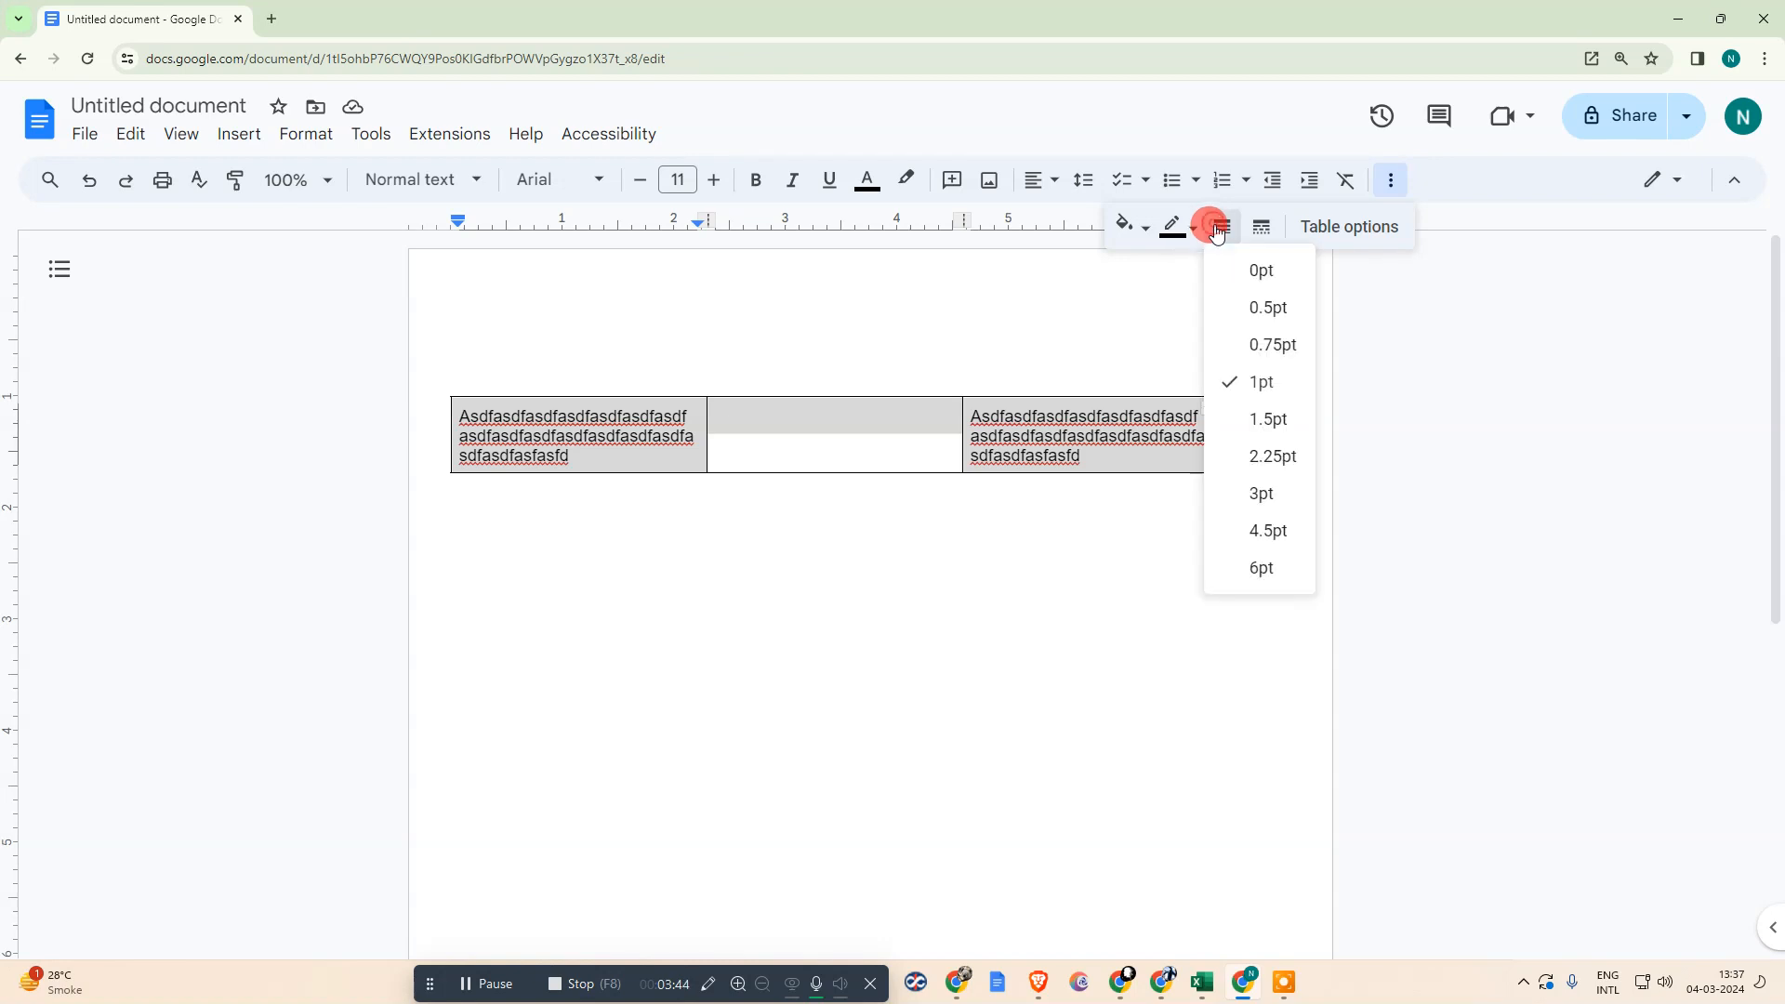
{"action": "left_click", "coordinate": [1259, 270]}
{"action": "left_click", "coordinate": [736, 572]}
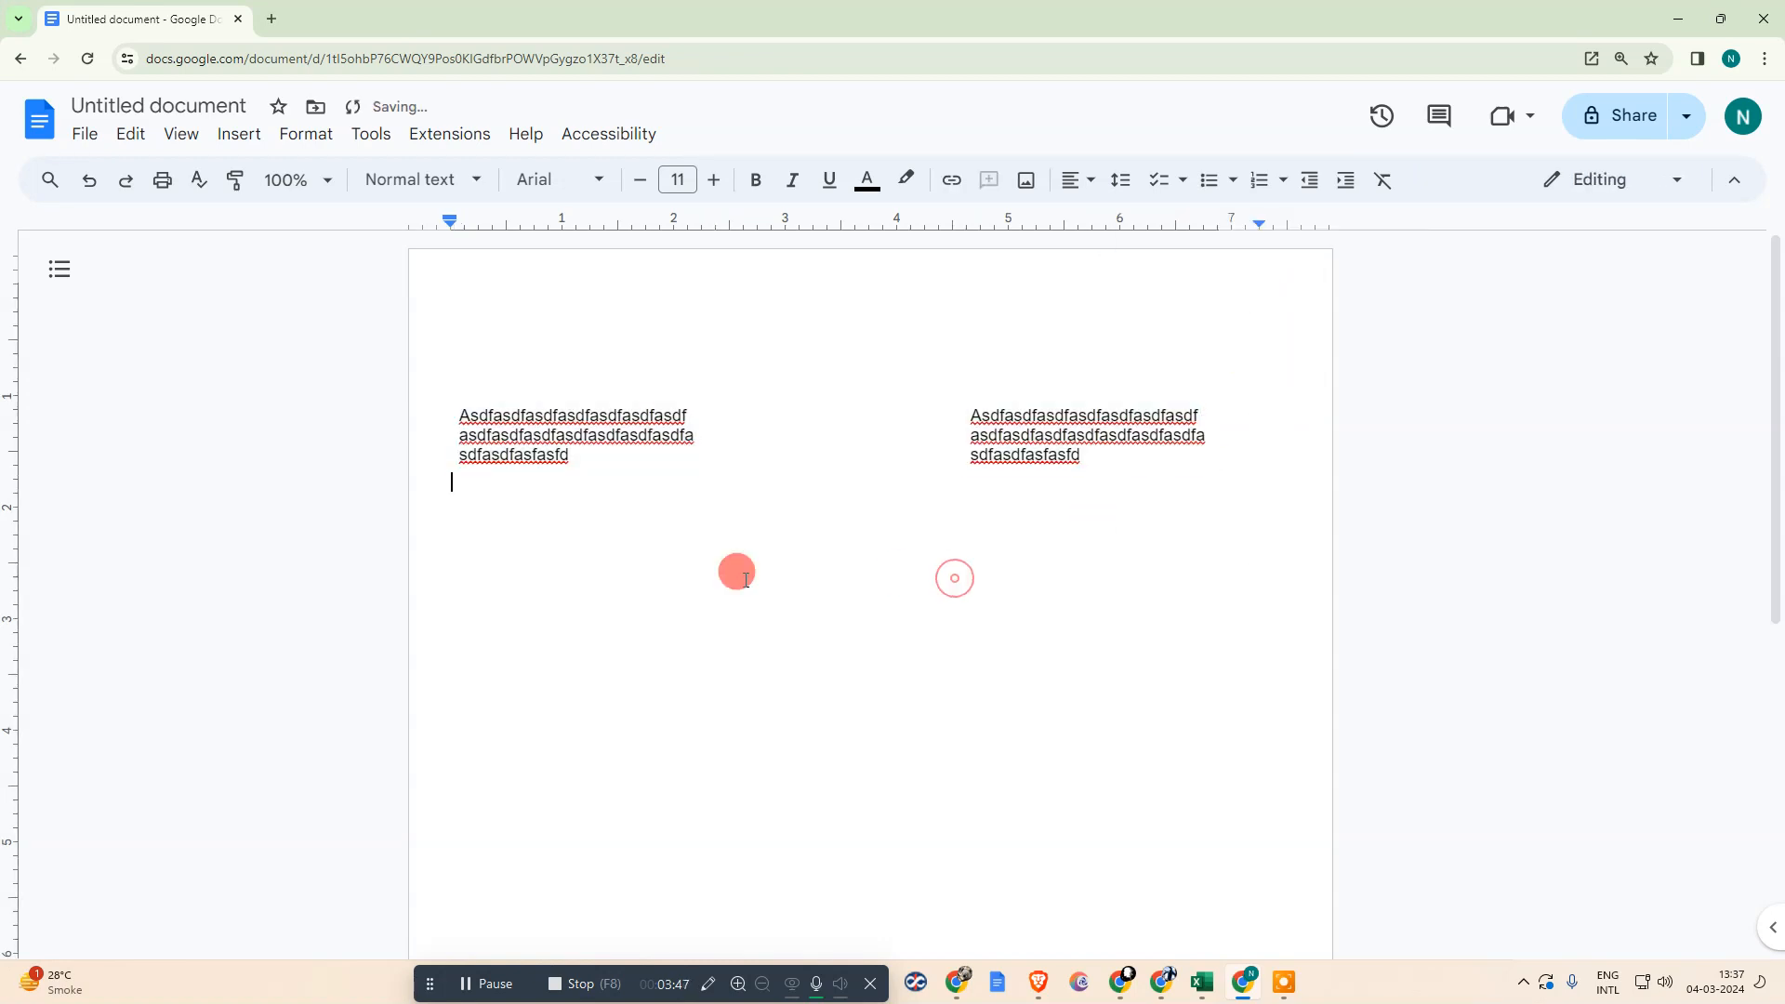
Check the borderless layout by placing the cursor in and around the cells, and undo the border width change.
{"action": "left_click", "coordinate": [546, 434]}
{"action": "left_click", "coordinate": [970, 557]}
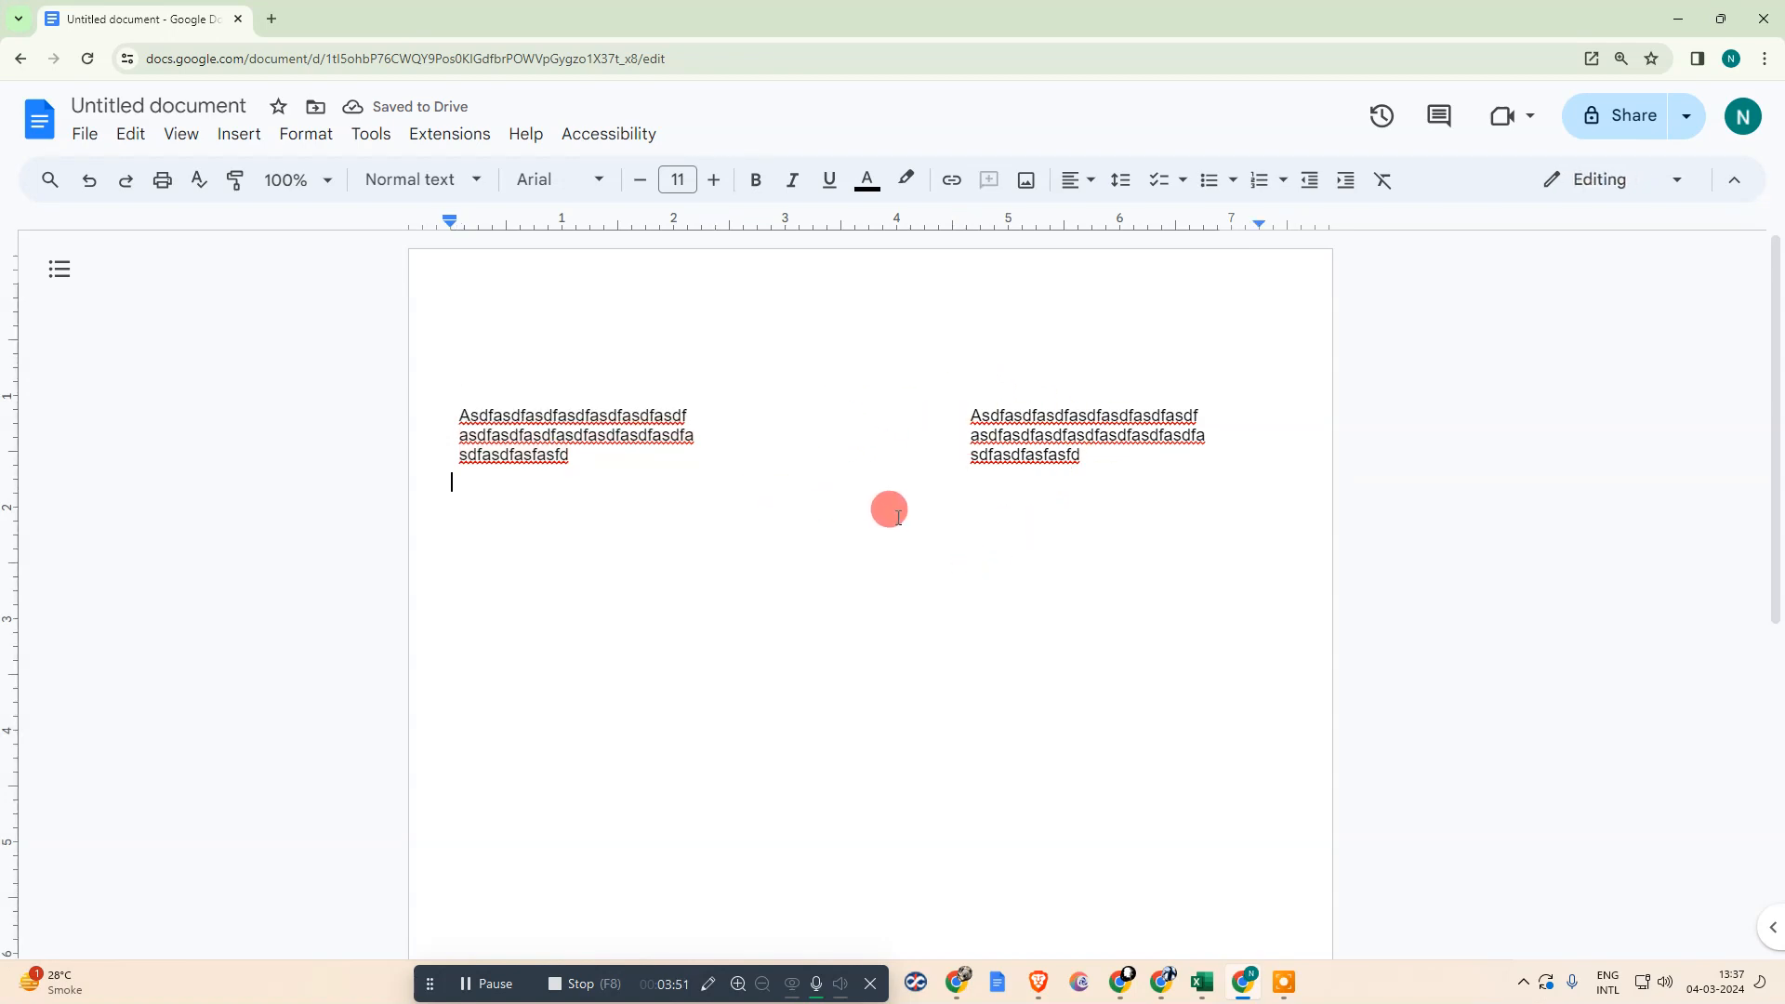
{"action": "left_click", "coordinate": [848, 409]}
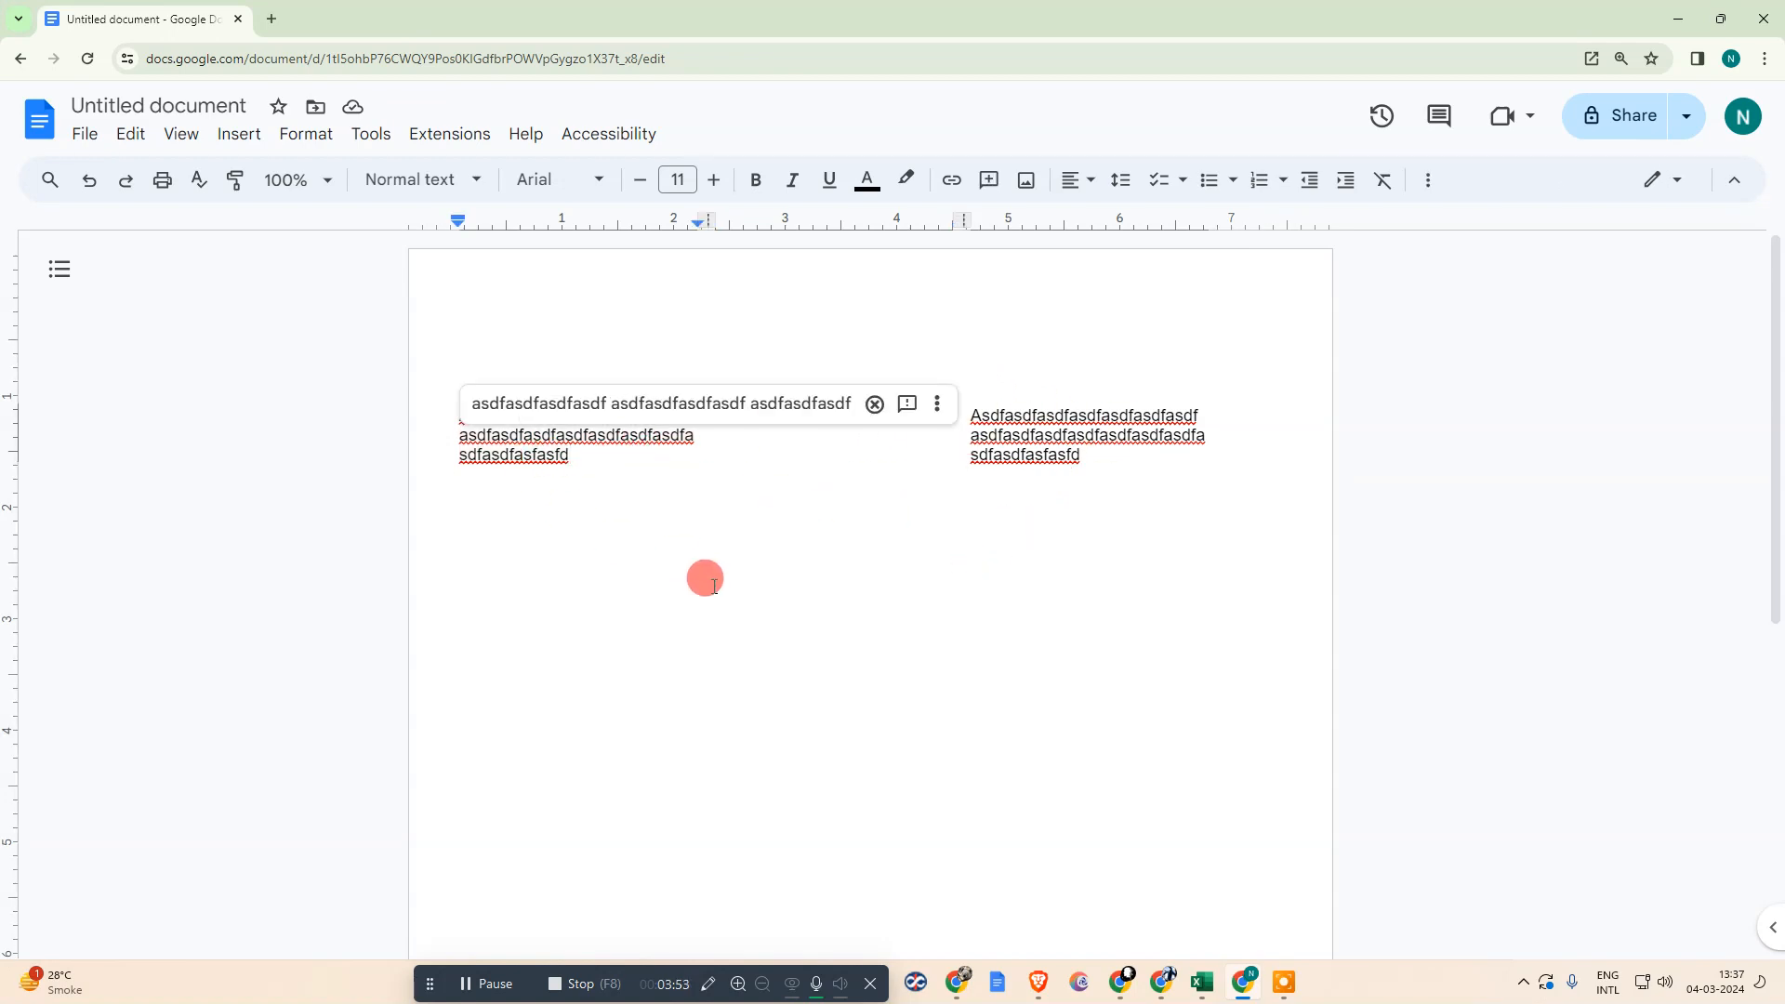
{"action": "left_click", "coordinate": [617, 601]}
{"action": "left_click", "coordinate": [502, 469]}
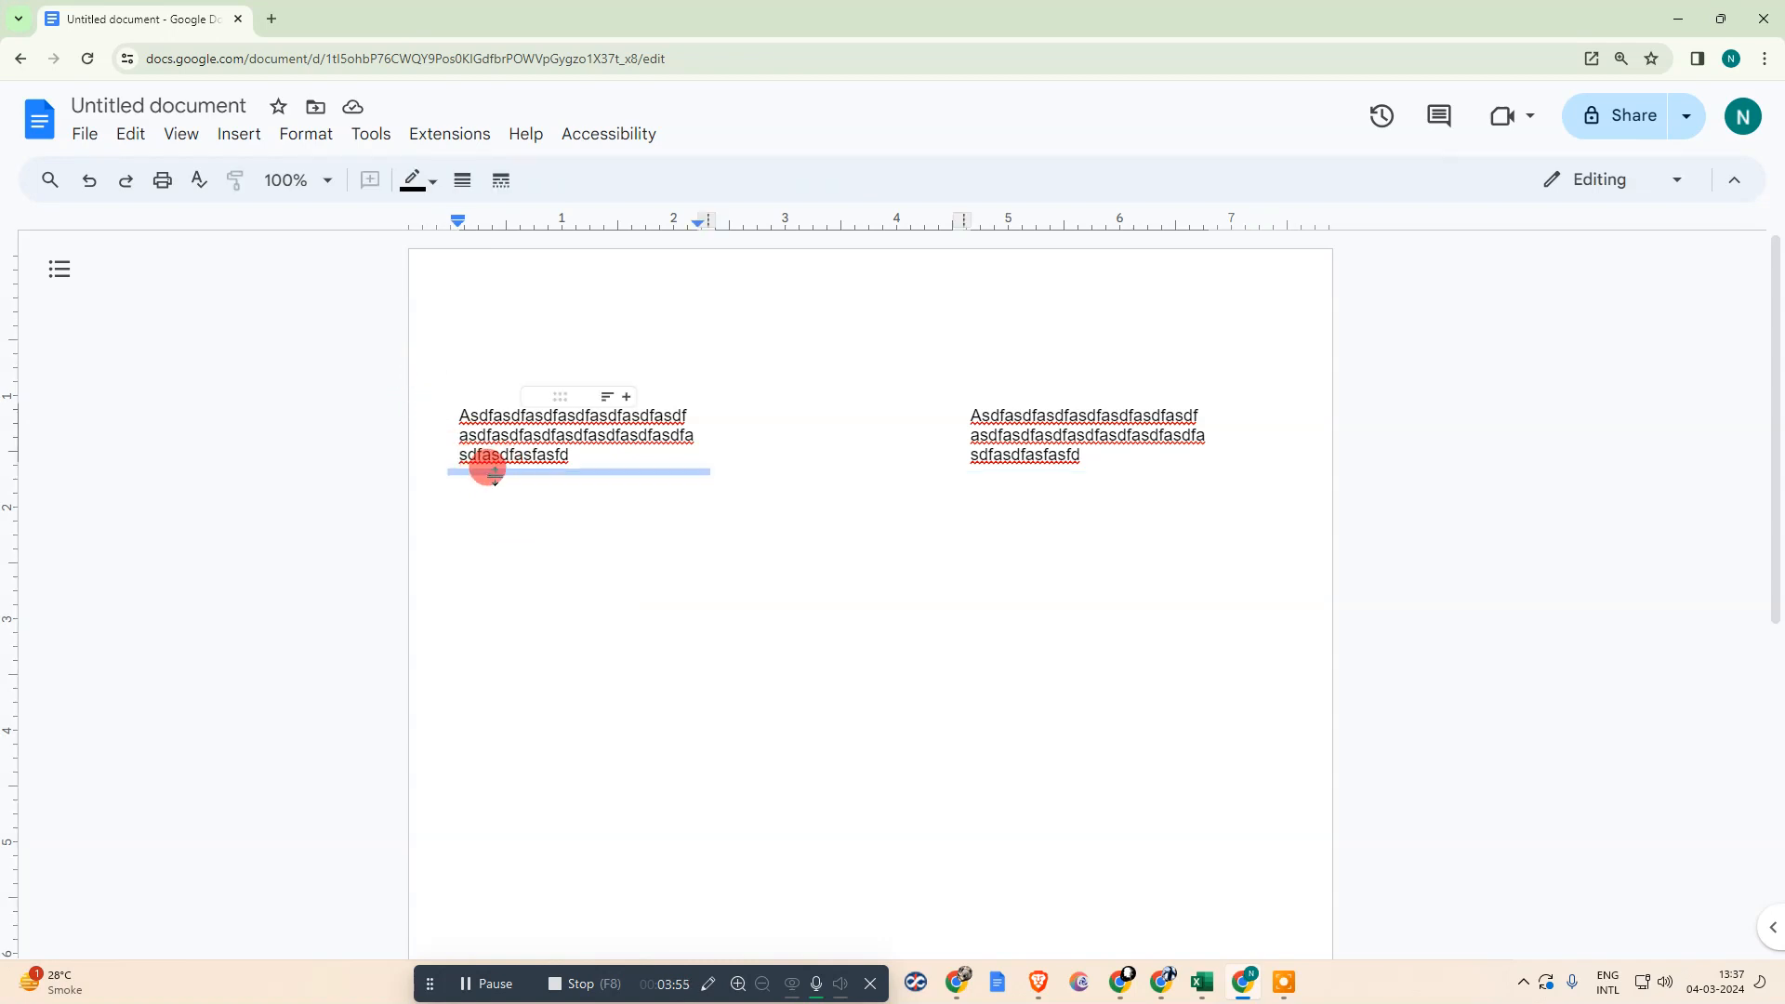
{"action": "left_click", "coordinate": [712, 452]}
{"action": "left_click", "coordinate": [435, 583]}
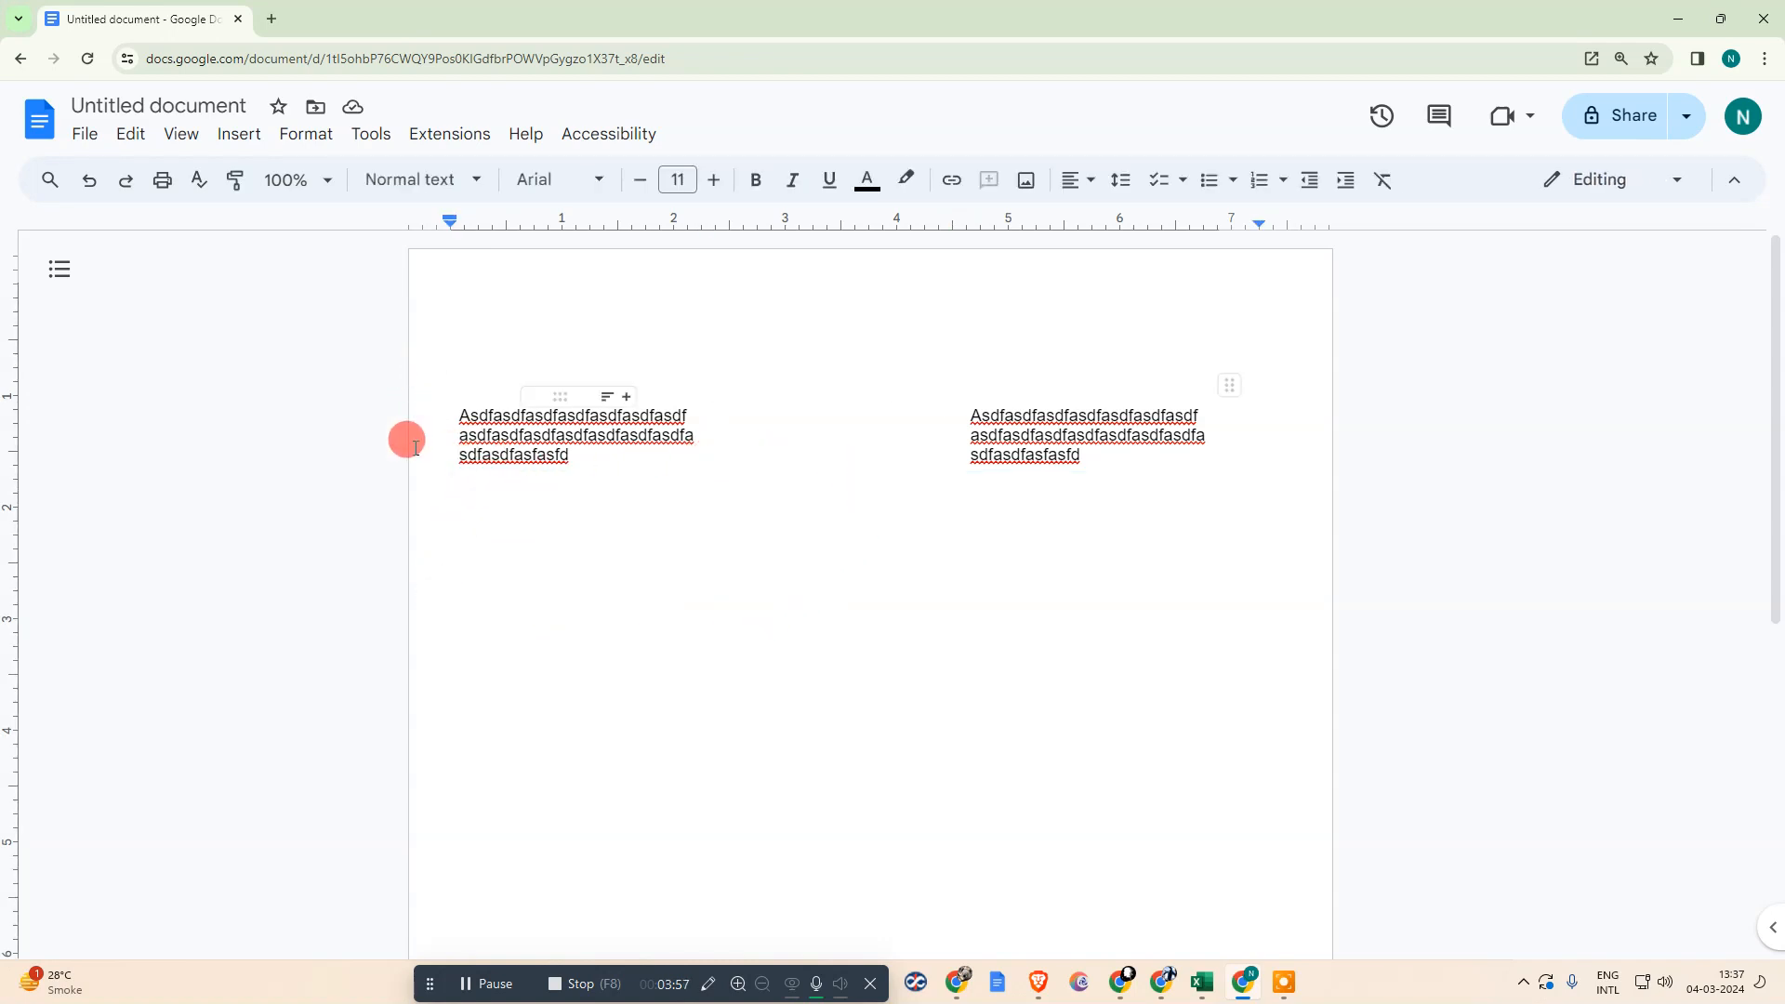
{"action": "left_click", "coordinate": [862, 428]}
{"action": "key", "text": "ctrl+z"}
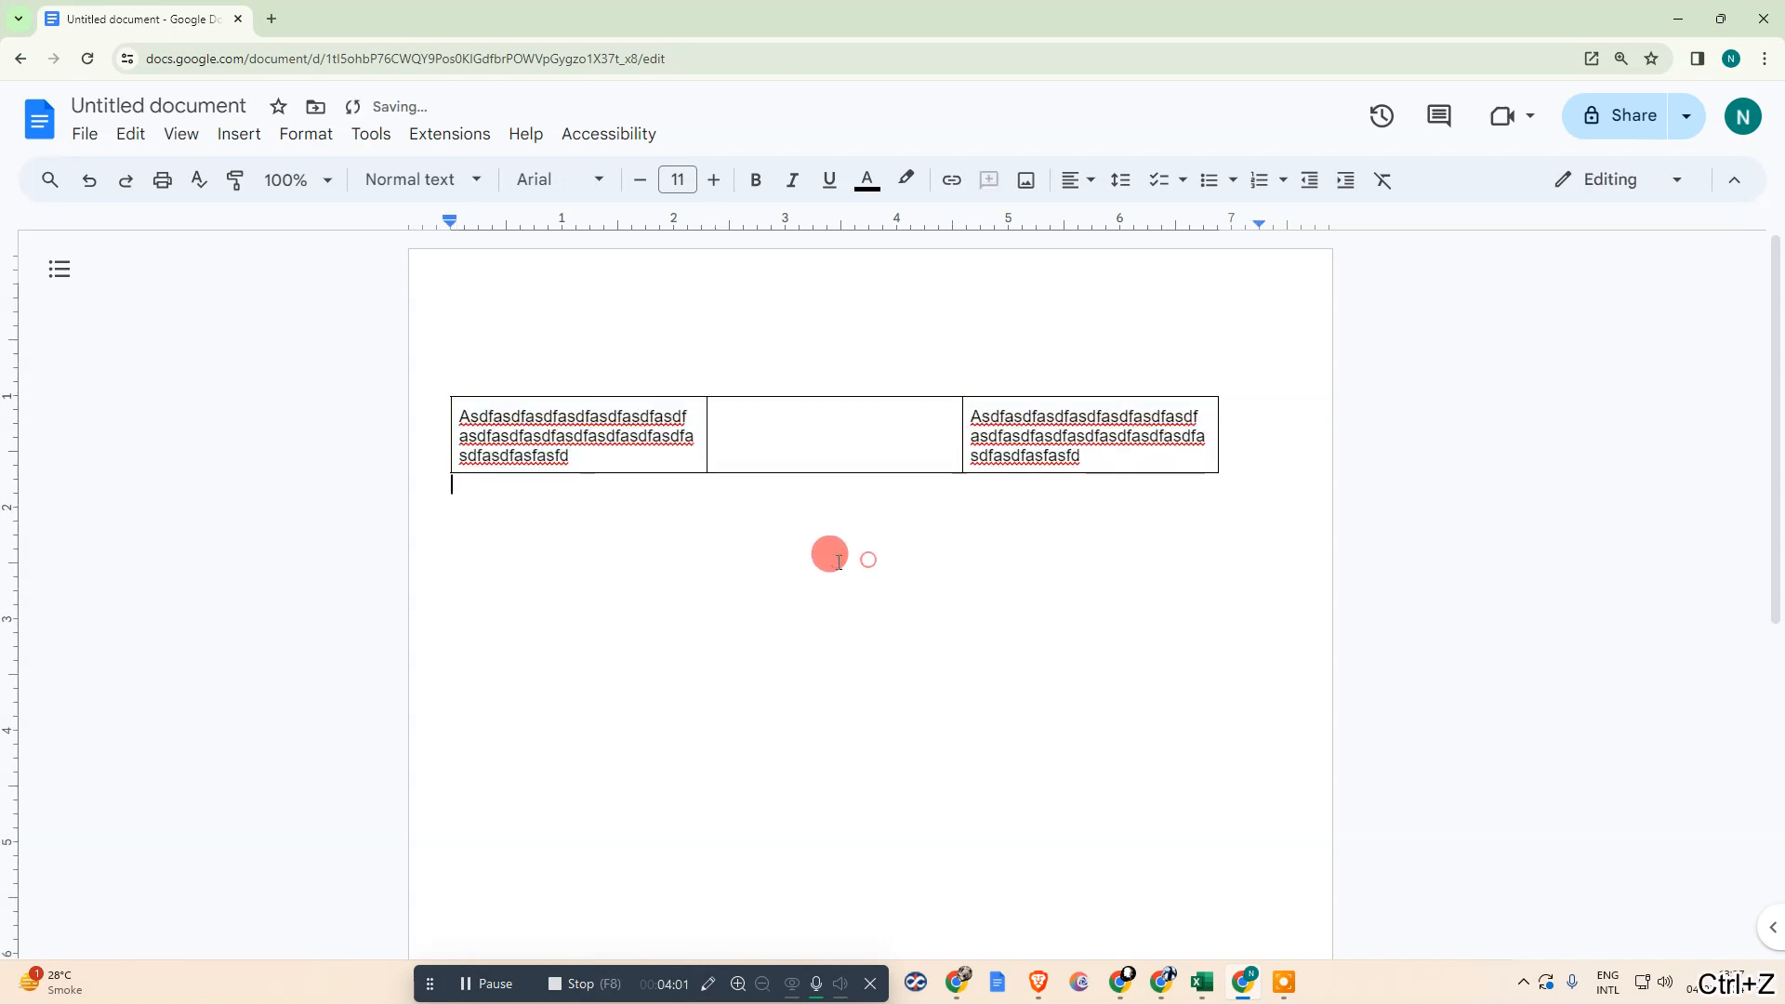
Narrow the empty middle column and move the table's outer edges inward to about 1.2 and 6 inches on the ruler.
{"action": "left_click_drag", "start_coordinate": [726, 425], "coordinate": [828, 414]}
{"action": "left_click_drag", "start_coordinate": [963, 432], "coordinate": [885, 428]}
{"action": "left_click_drag", "start_coordinate": [447, 438], "coordinate": [565, 433]}
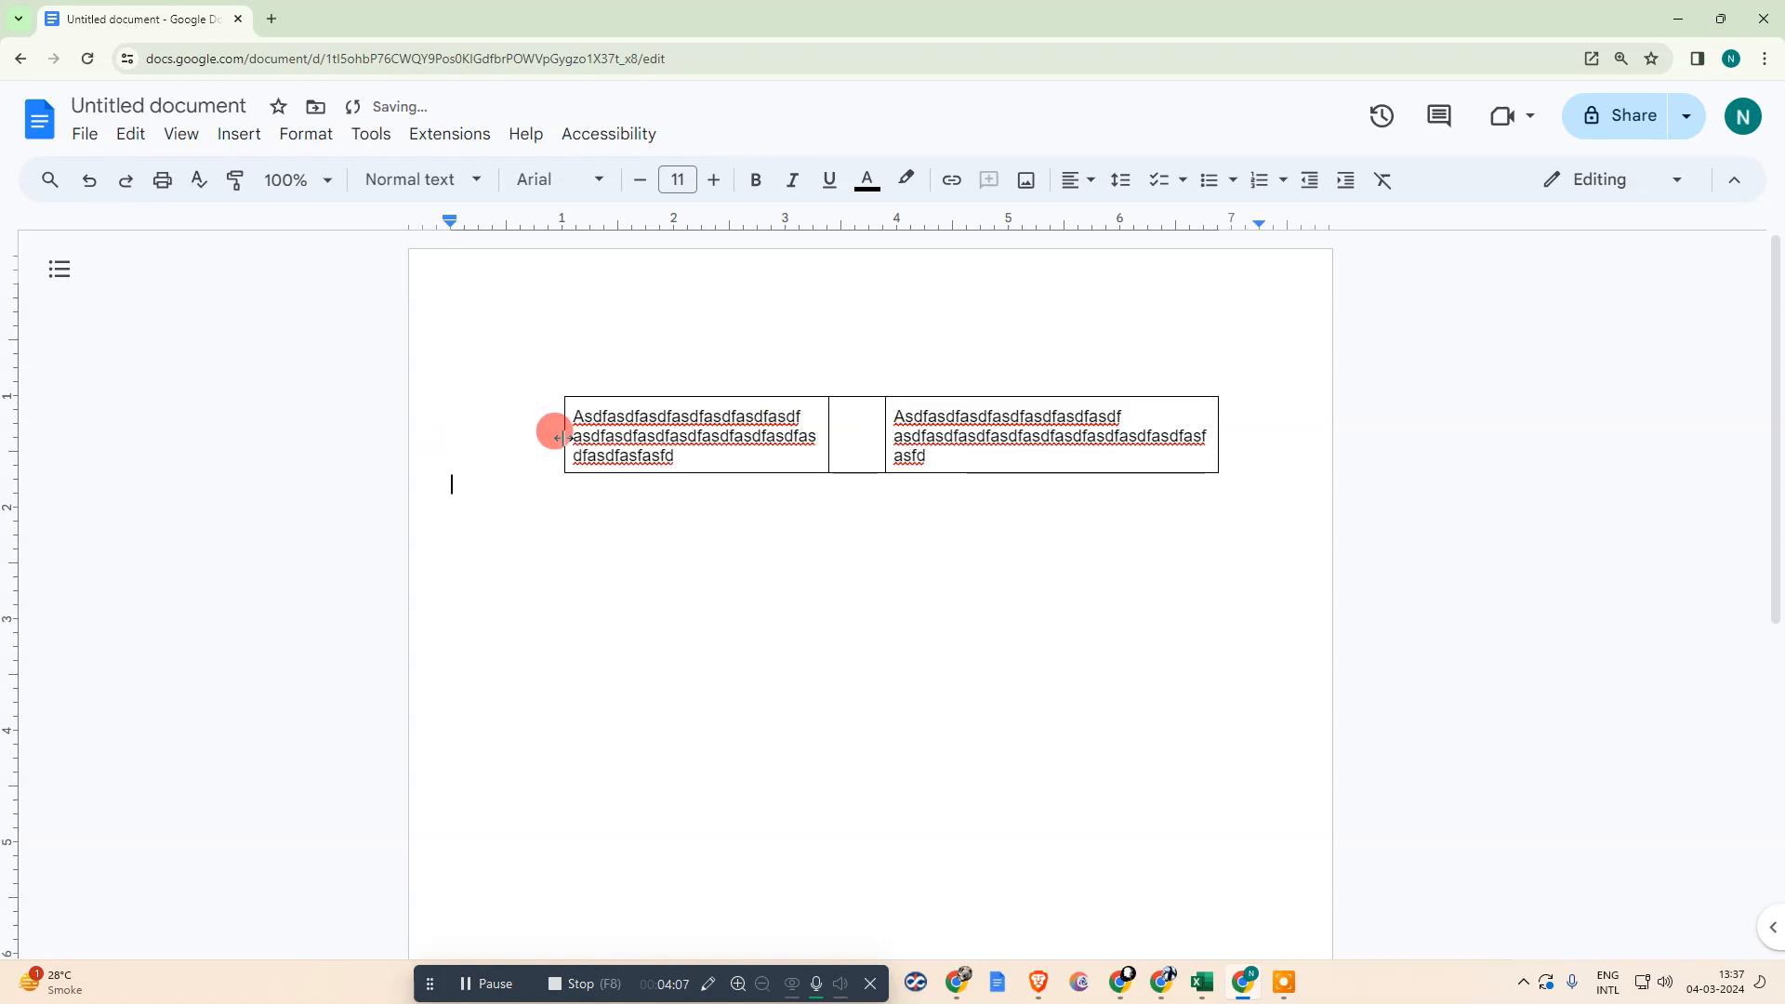
{"action": "left_click_drag", "start_coordinate": [1218, 414], "coordinate": [1126, 421]}
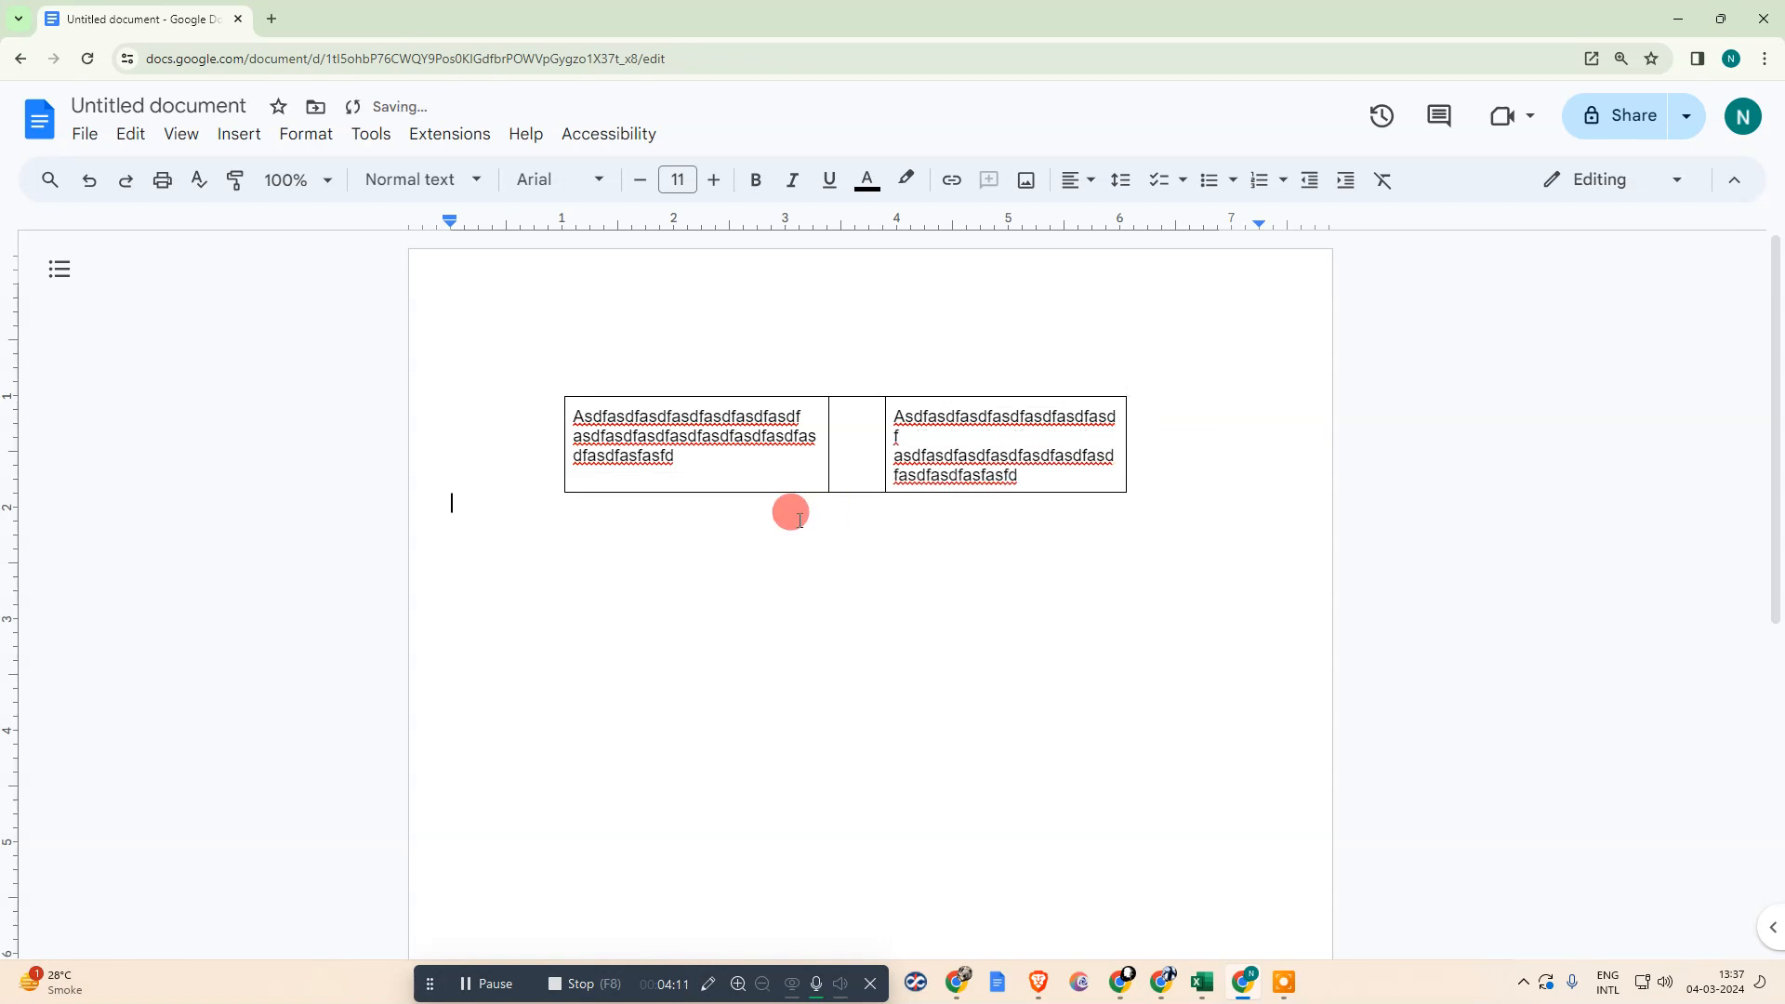
{"action": "left_click_drag", "start_coordinate": [558, 435], "coordinate": [513, 436]}
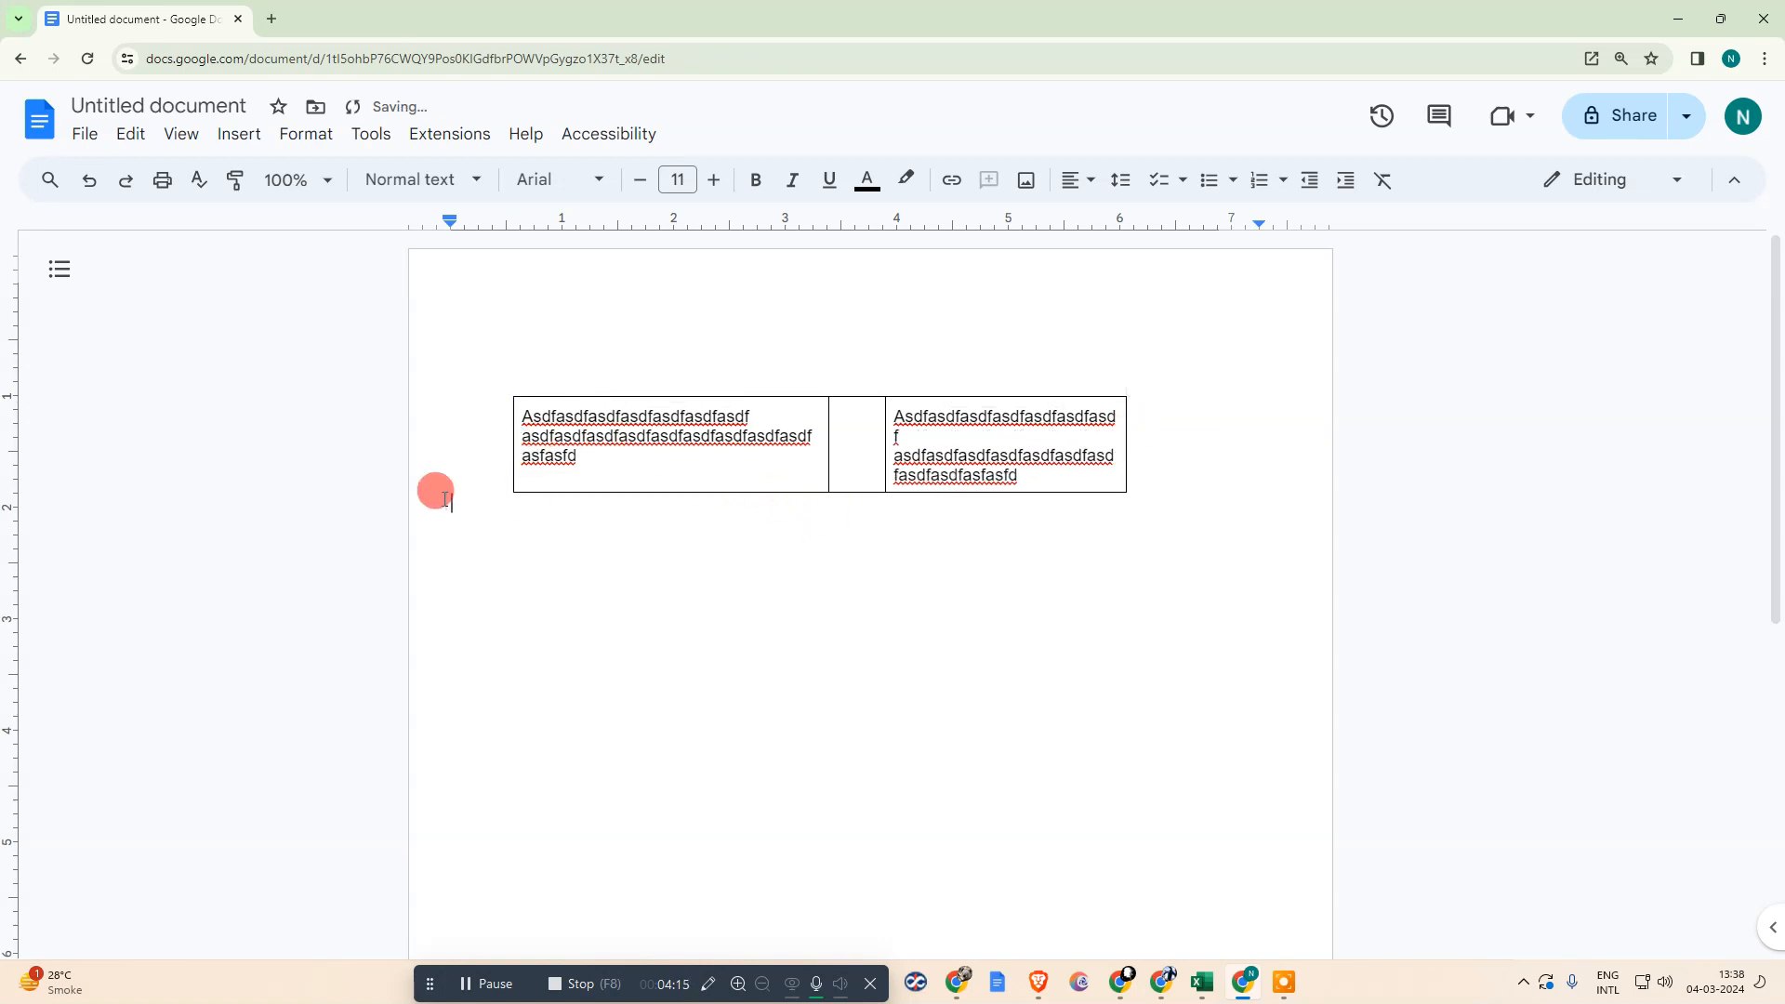
{"action": "left_click_drag", "start_coordinate": [510, 432], "coordinate": [962, 431]}
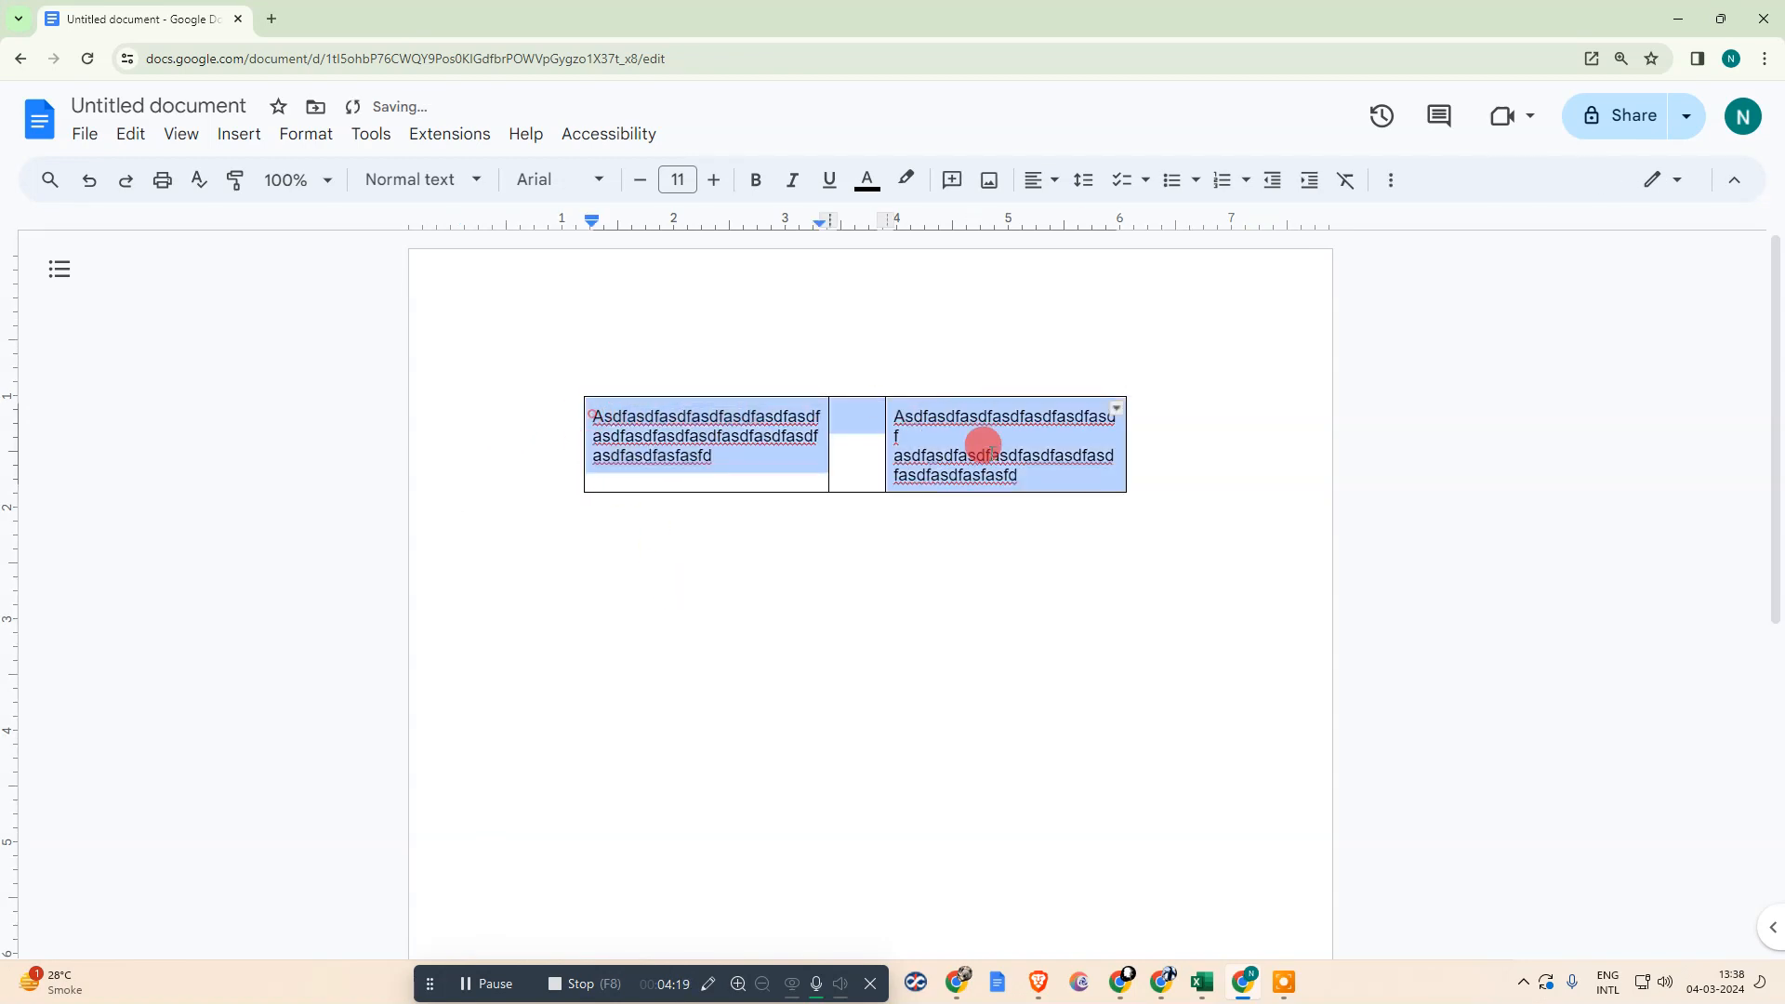
Set the border width of the resized table to 0pt, and undo the change.
{"action": "left_click", "coordinate": [1389, 179]}
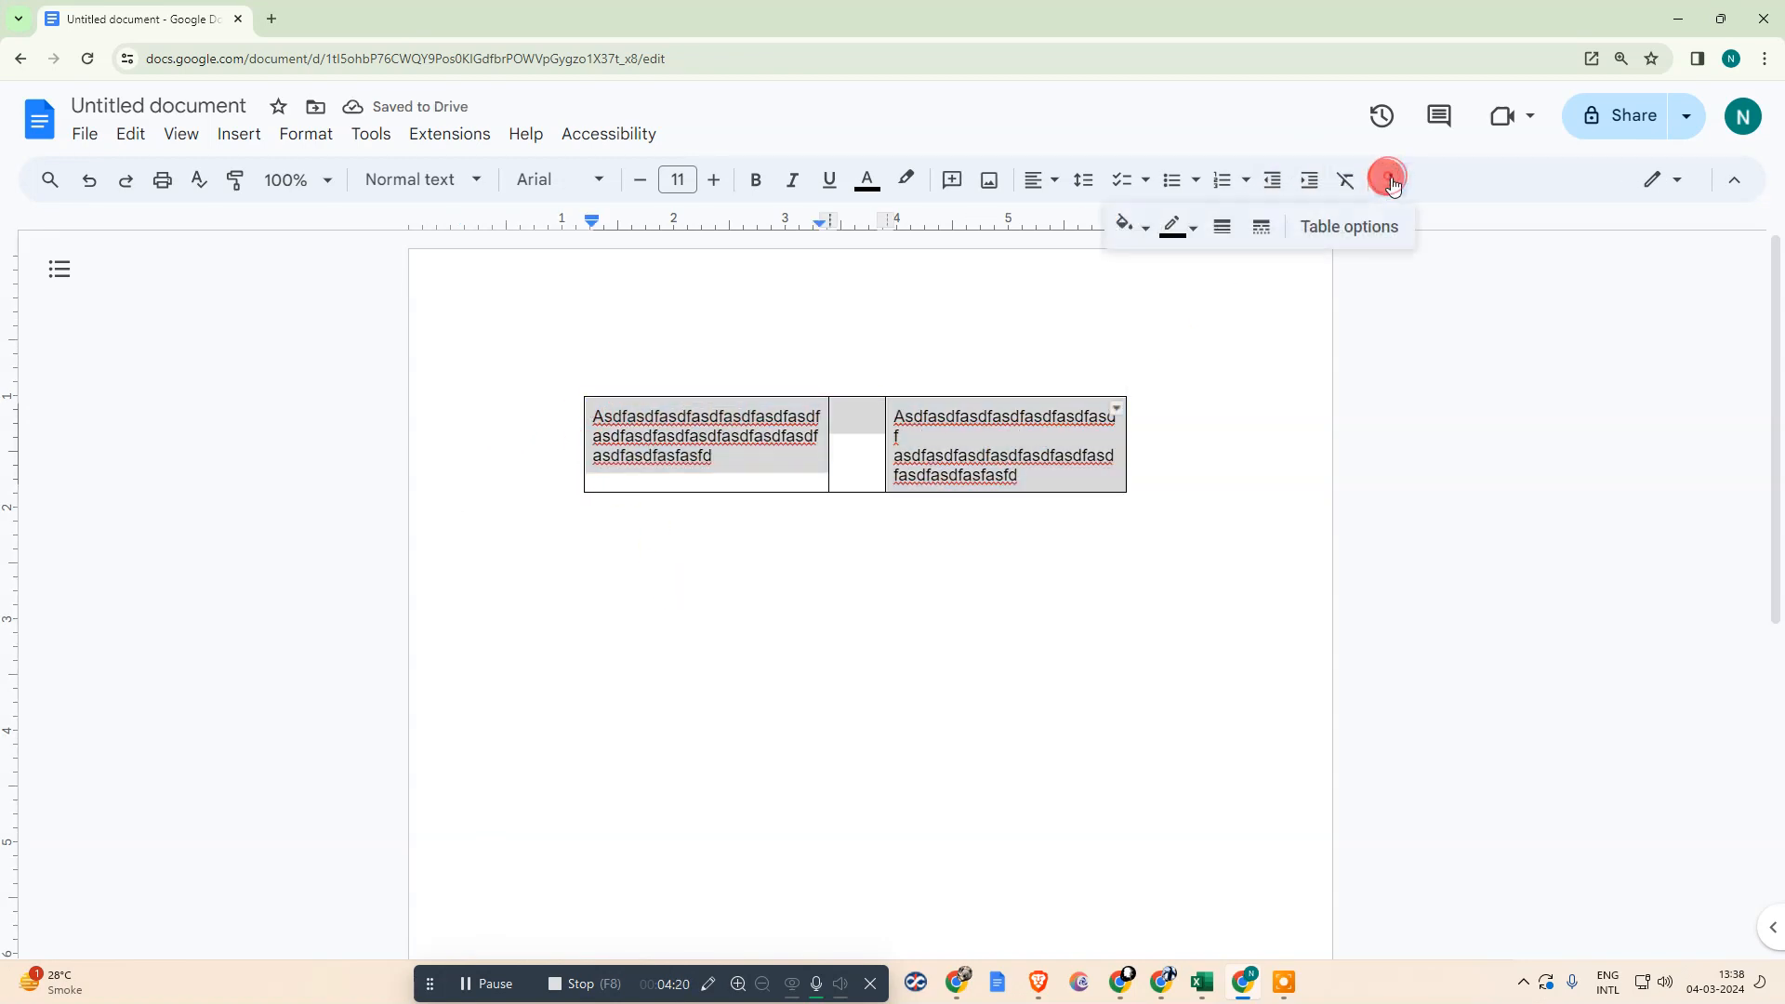
{"action": "left_click", "coordinate": [1209, 234]}
{"action": "left_click", "coordinate": [1209, 266]}
{"action": "left_click", "coordinate": [992, 562]}
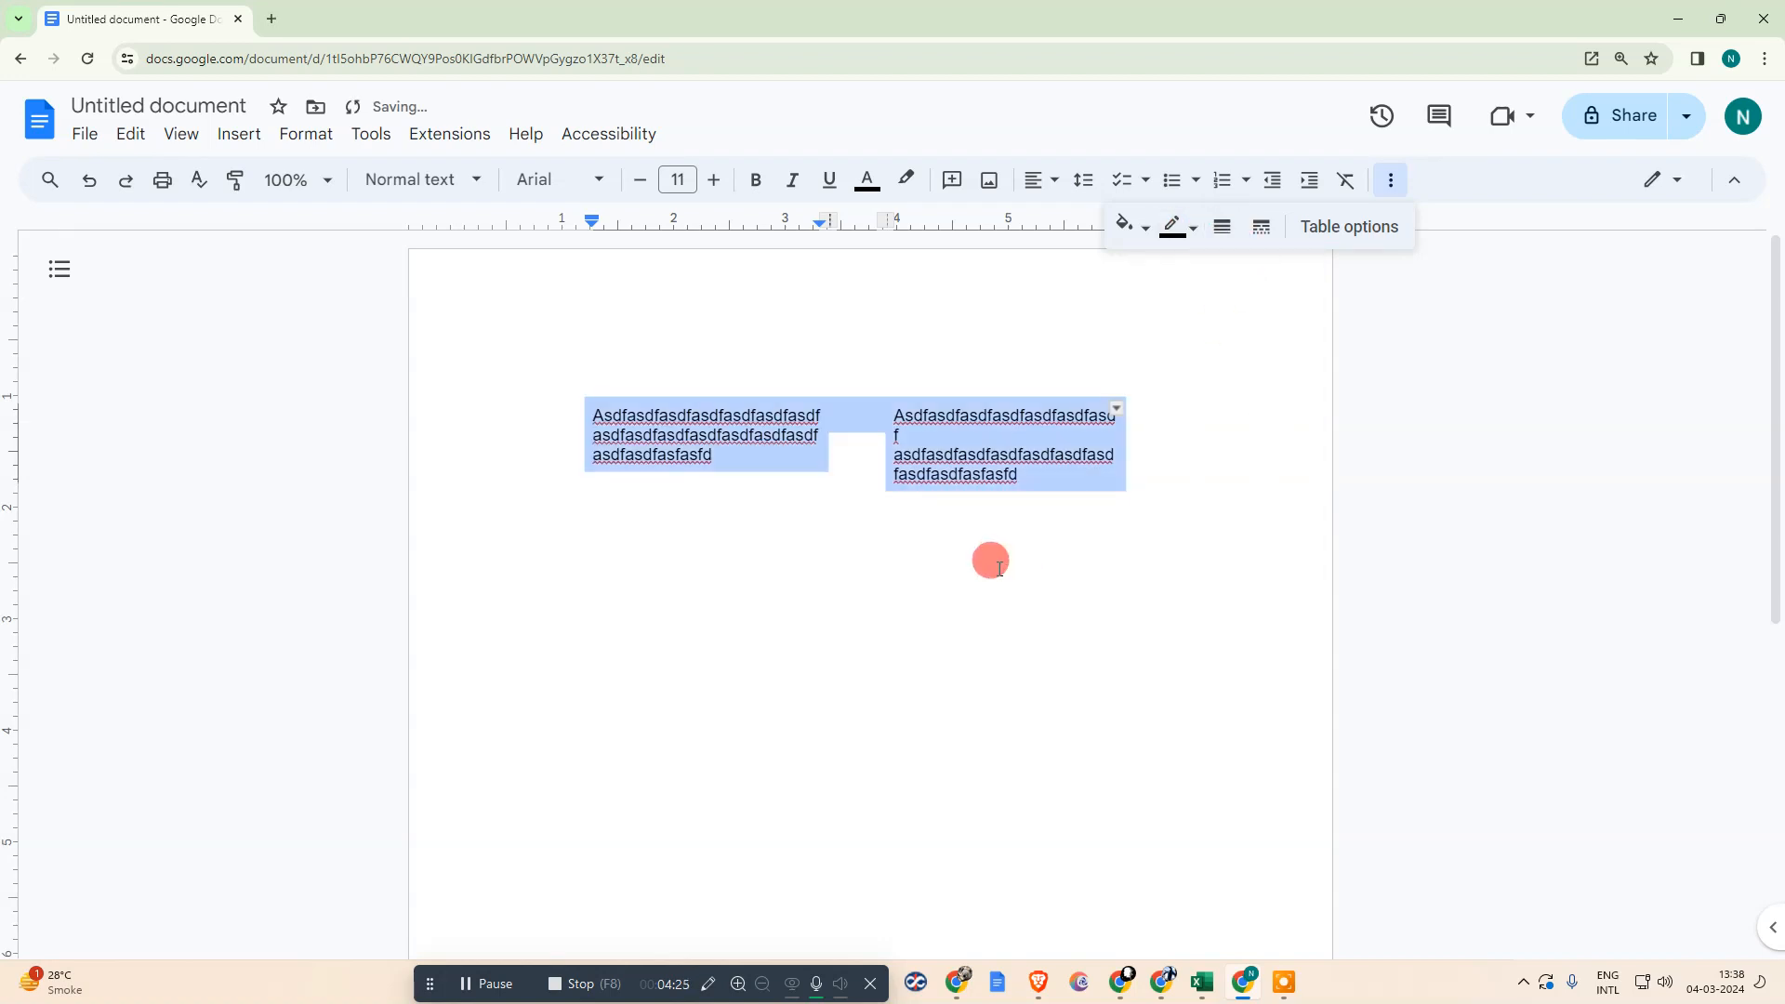
{"action": "left_click", "coordinate": [1123, 504]}
{"action": "key", "text": "ctrl+z"}
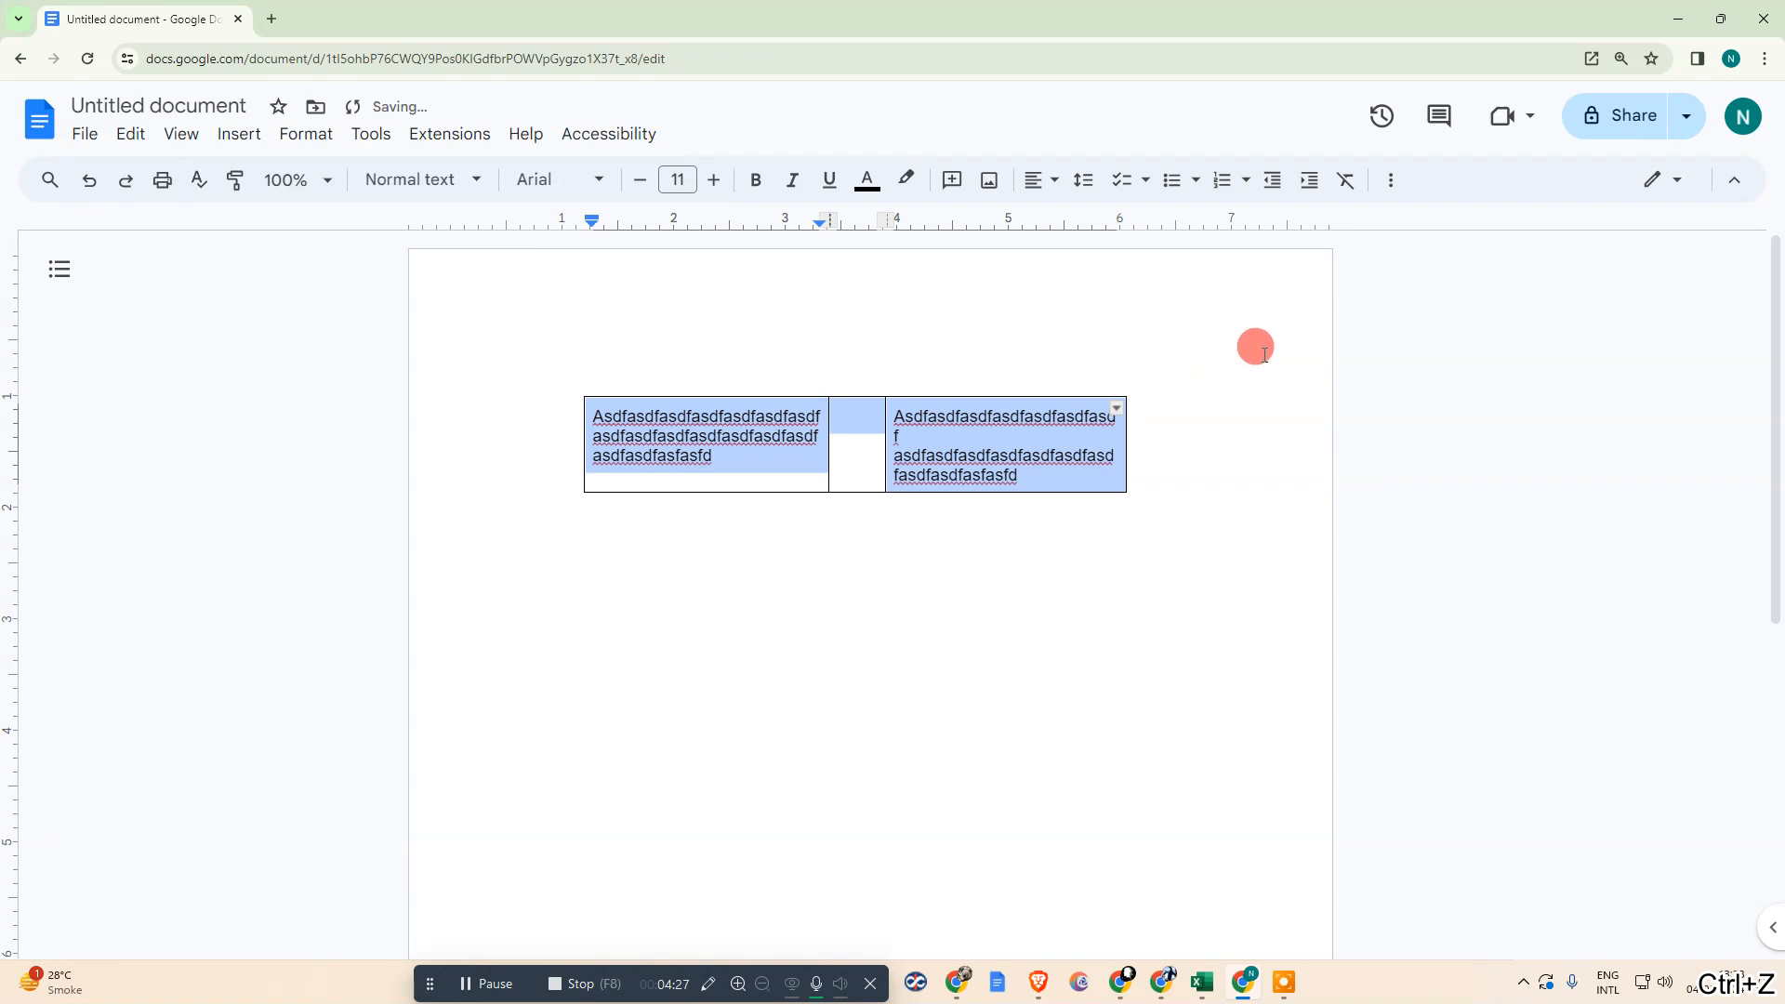
Set the border color of all the table's cells to white.
{"action": "left_click", "coordinate": [1397, 178]}
{"action": "left_click", "coordinate": [1179, 229]}
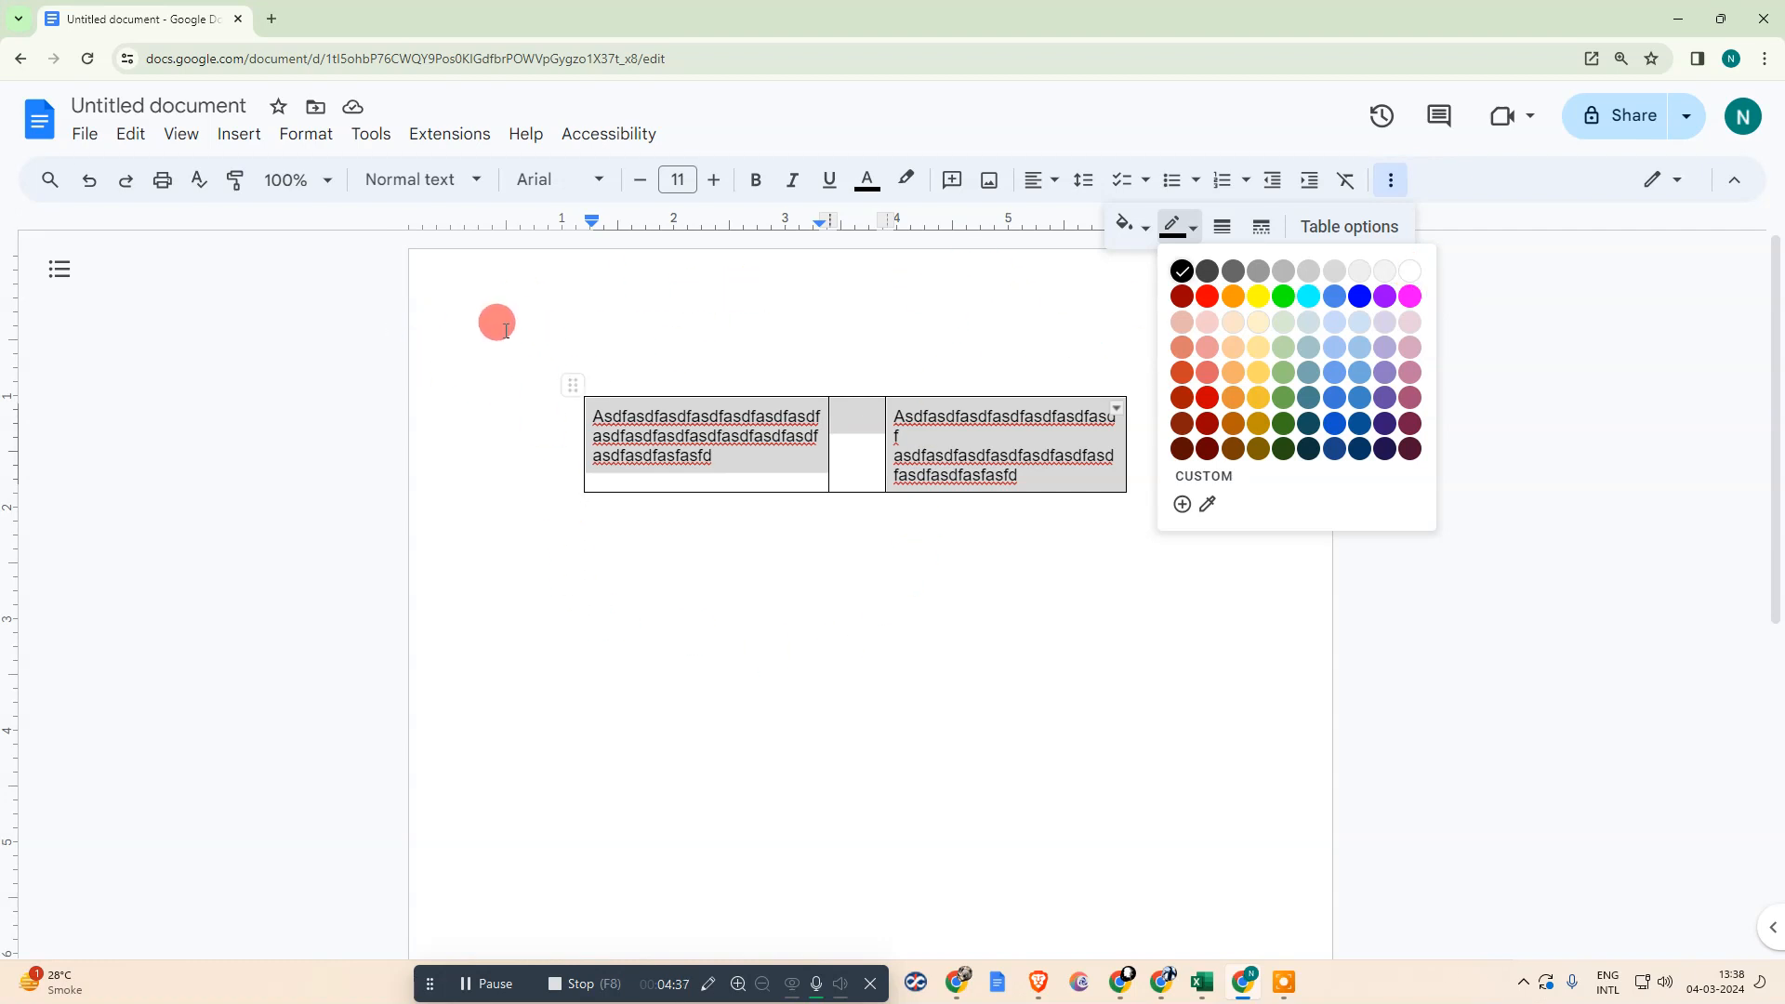
{"action": "left_click", "coordinate": [1410, 279]}
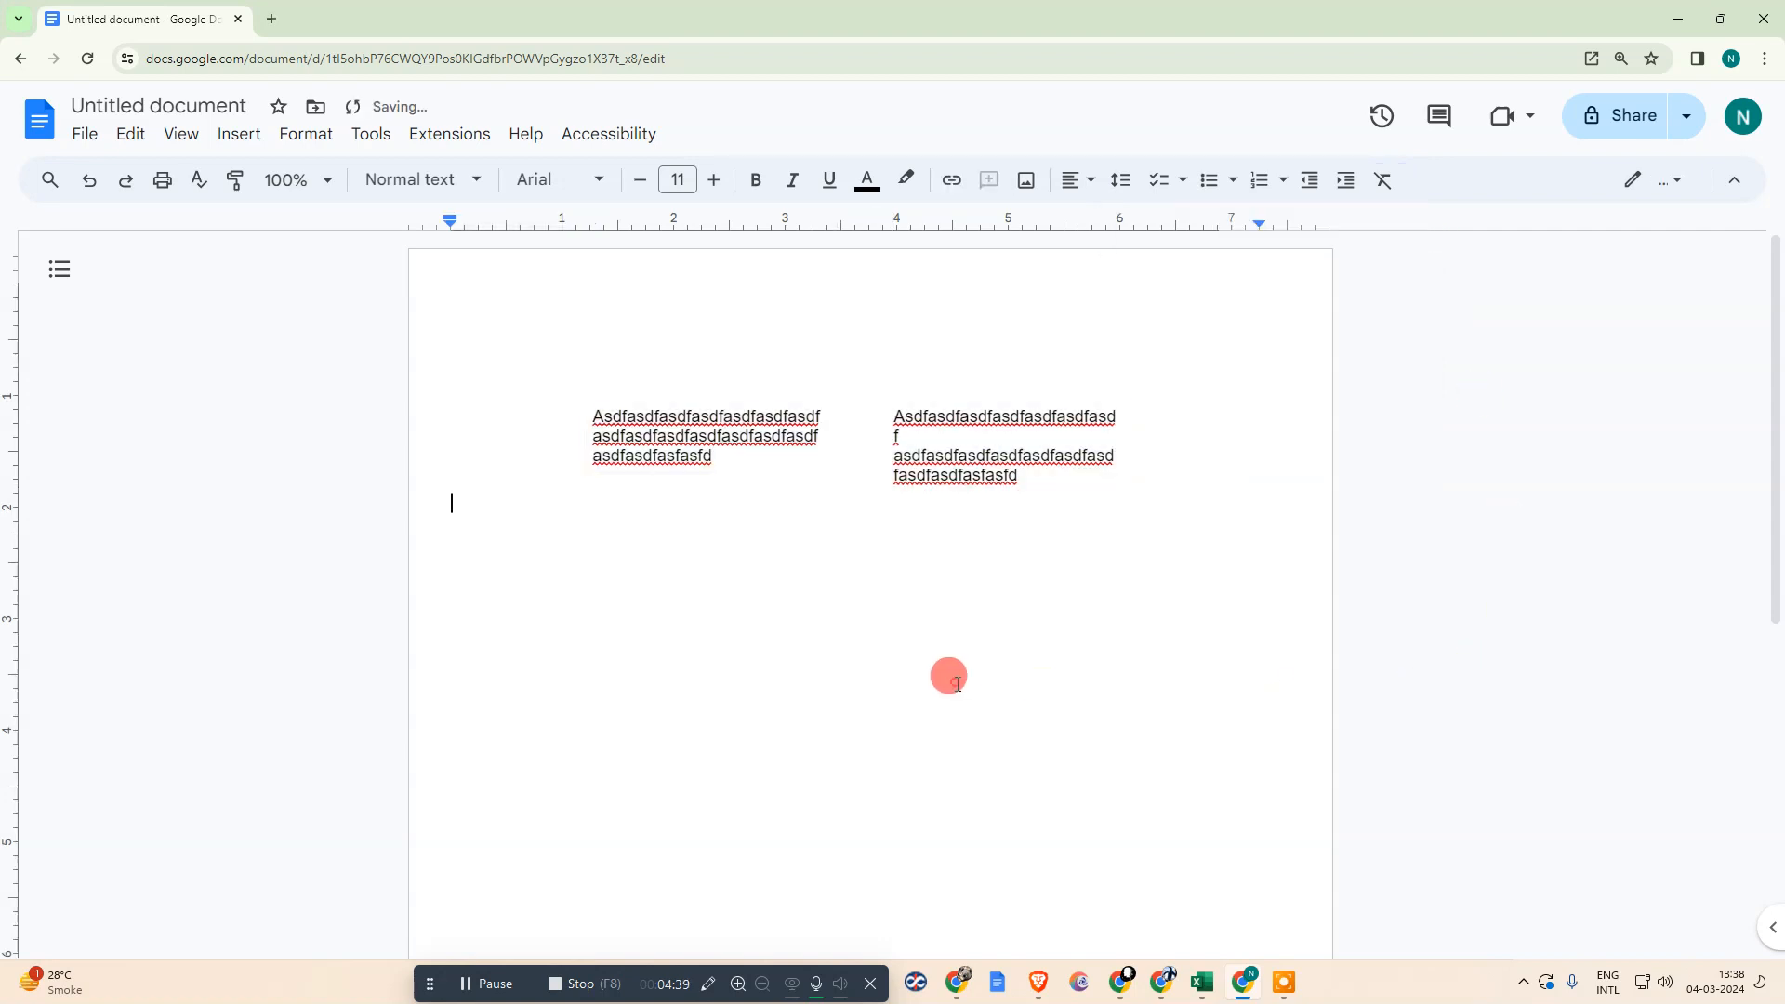
Check the two side-by-side text blocks in the white-bordered table, and show the desktop.
{"action": "left_click", "coordinate": [678, 453]}
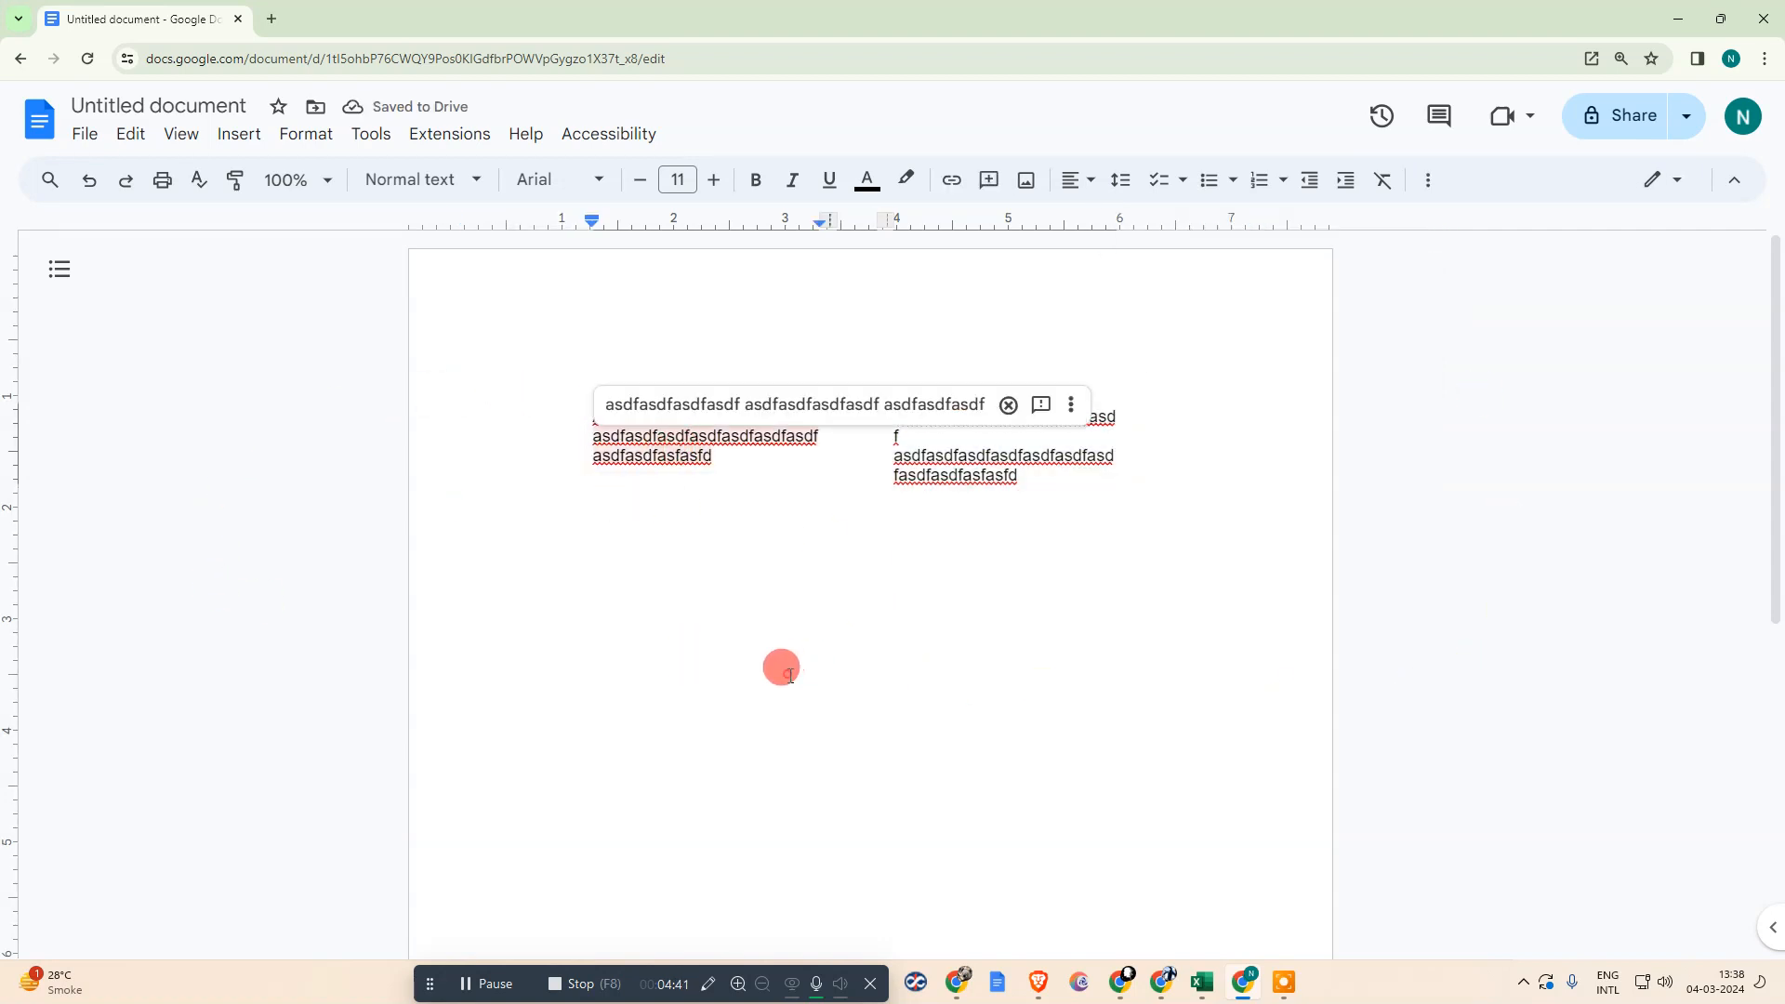
{"action": "left_click", "coordinate": [460, 497]}
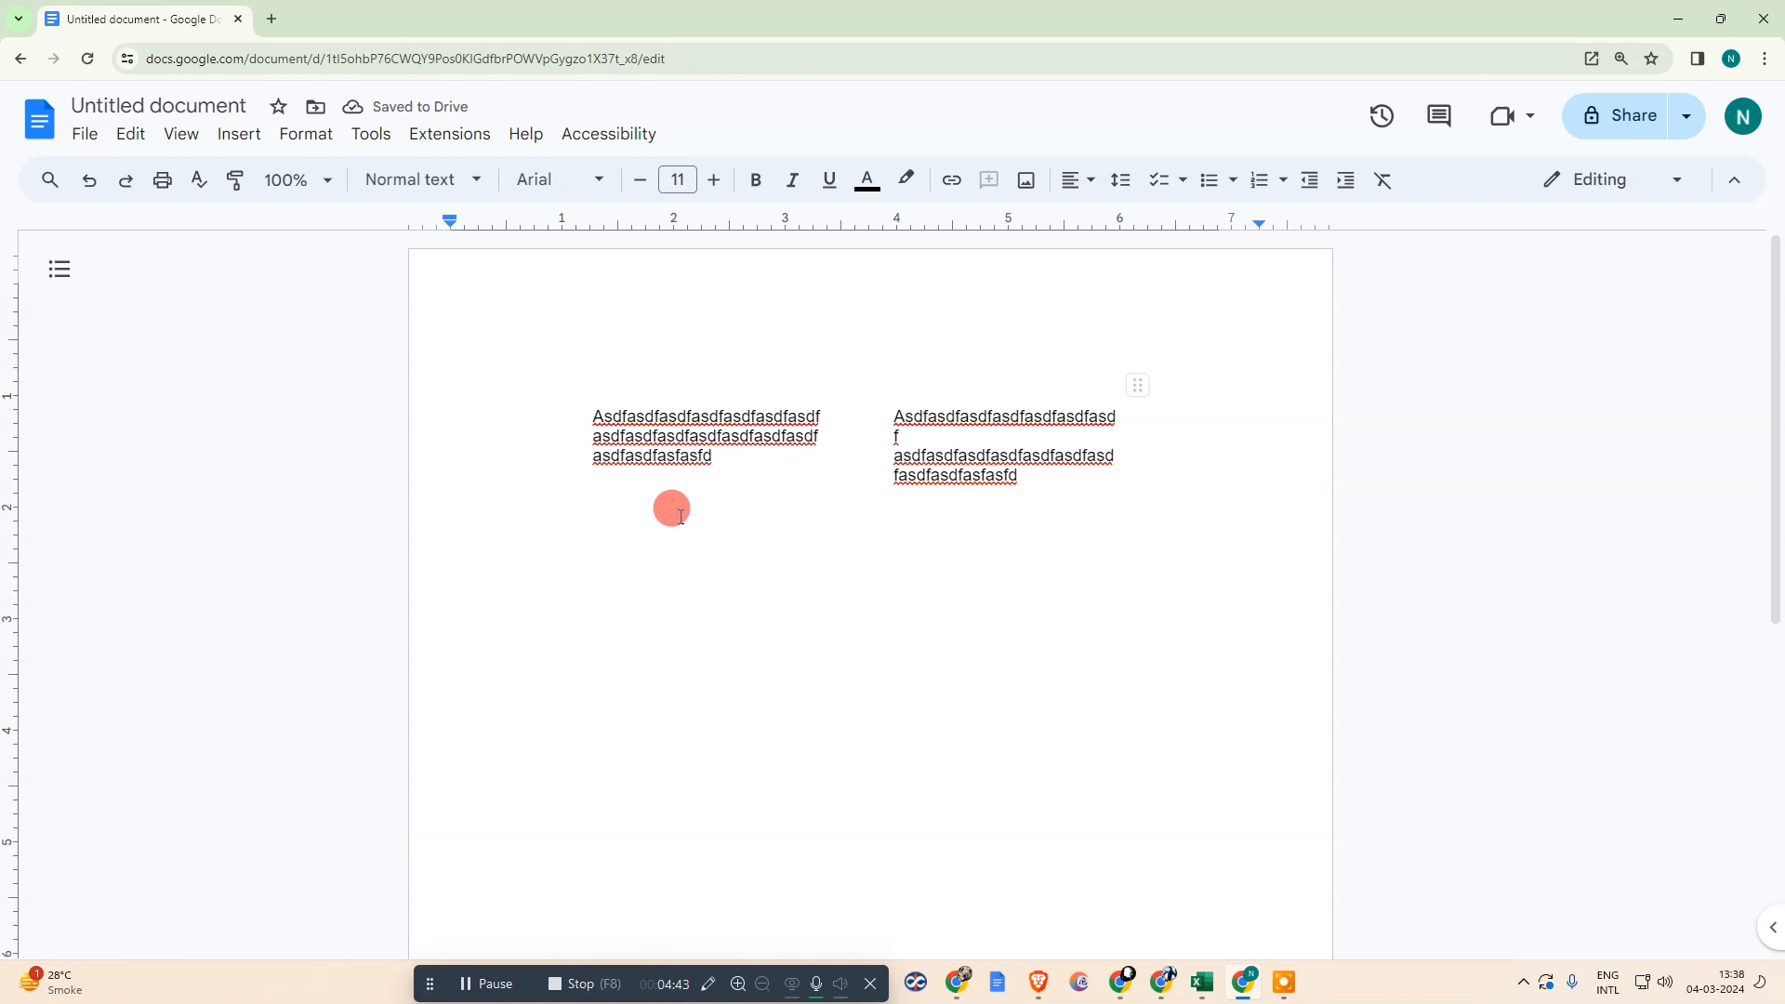
{"action": "left_click", "coordinate": [757, 456]}
{"action": "left_click", "coordinate": [558, 580]}
{"action": "left_click_drag", "start_coordinate": [409, 256], "coordinate": [930, 530]}
{"action": "left_click", "coordinate": [730, 585]}
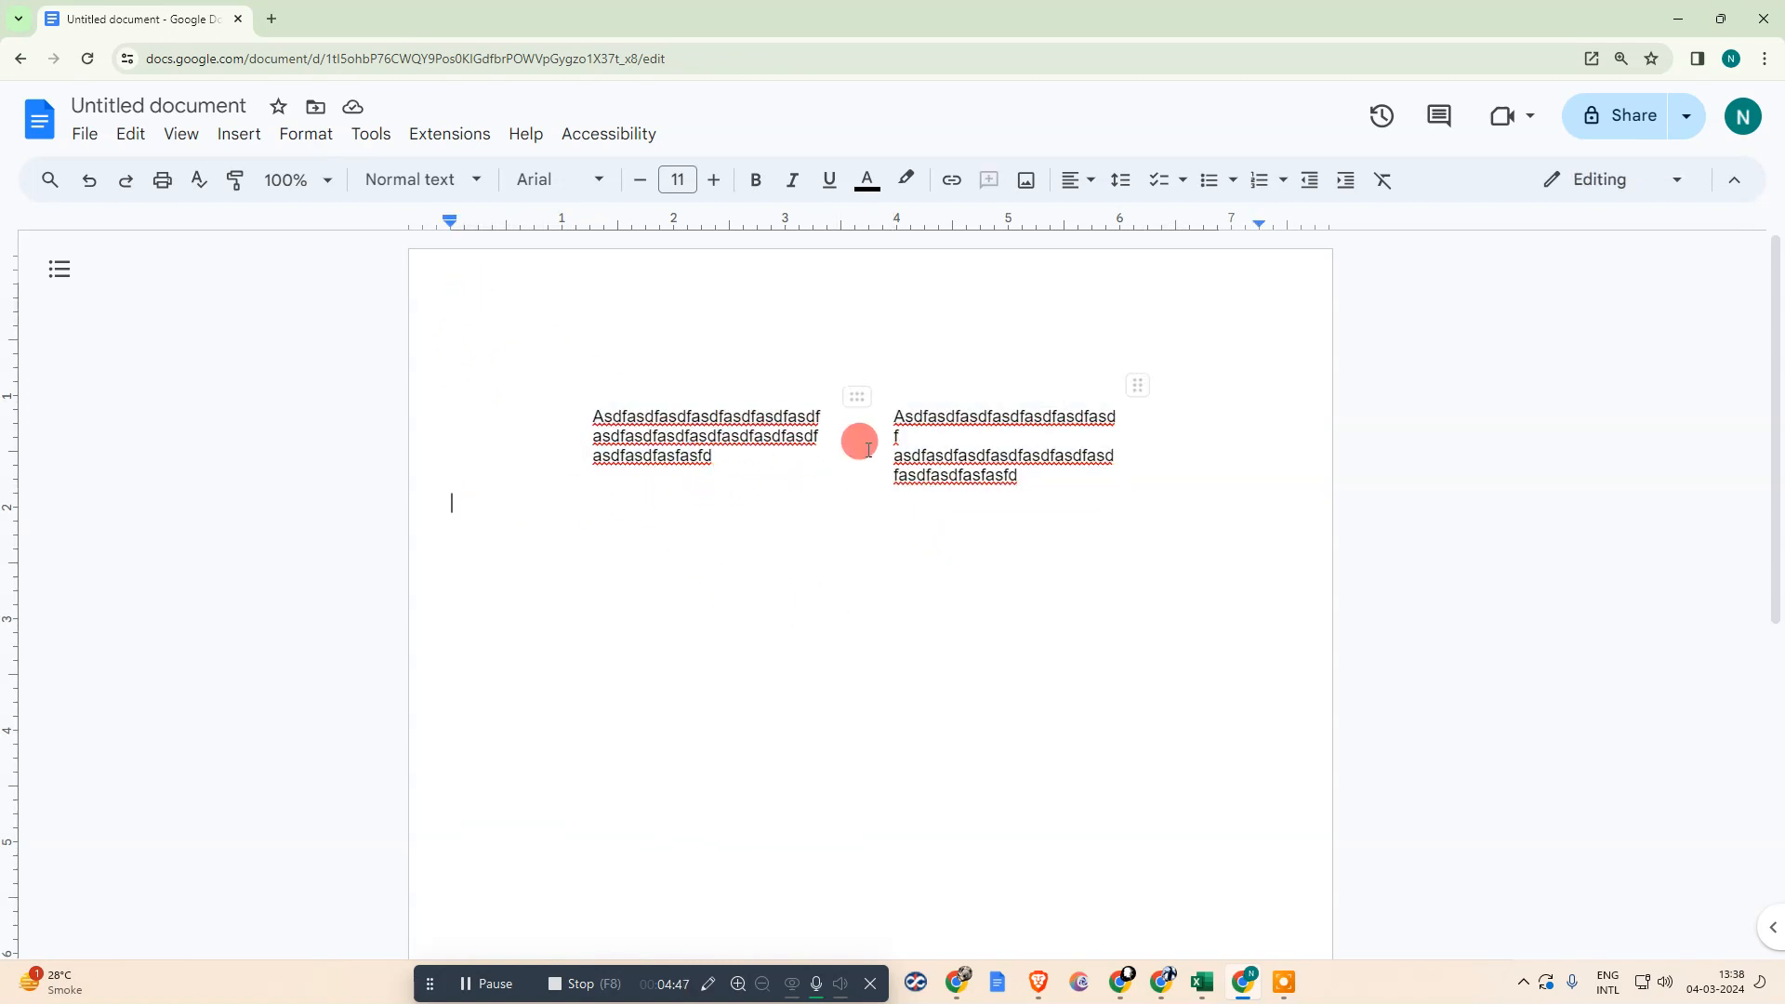
{"action": "key", "text": "super+d"}
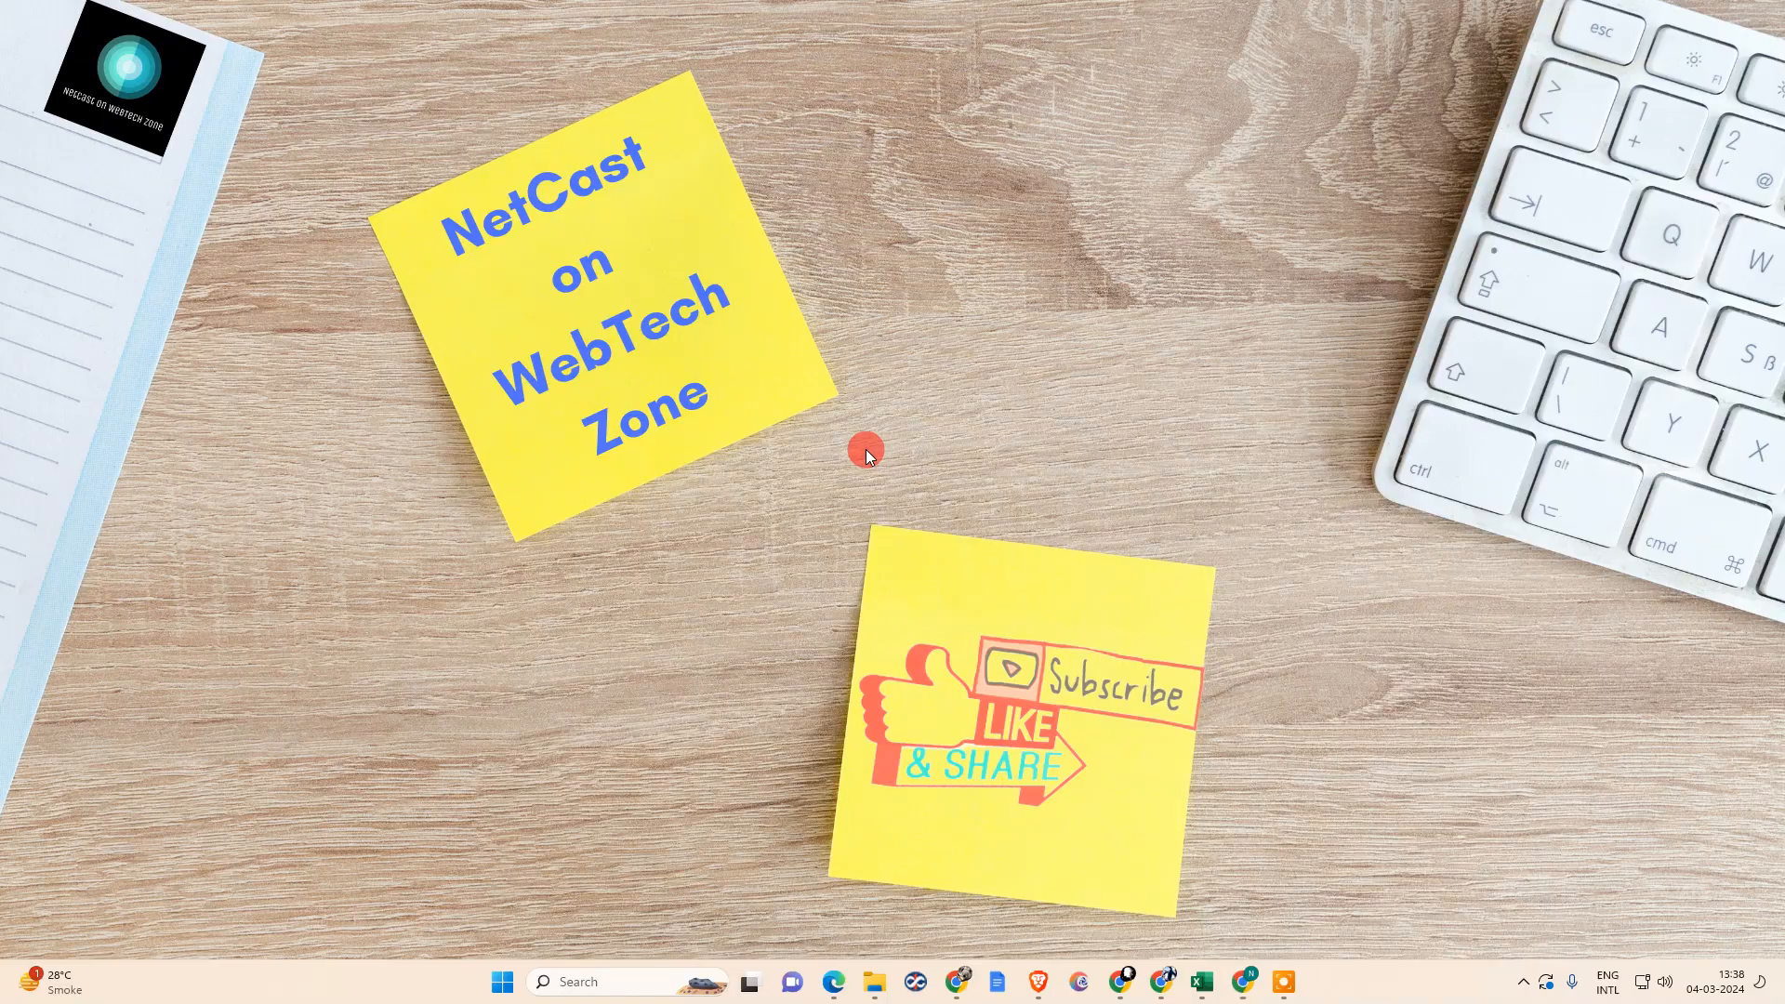